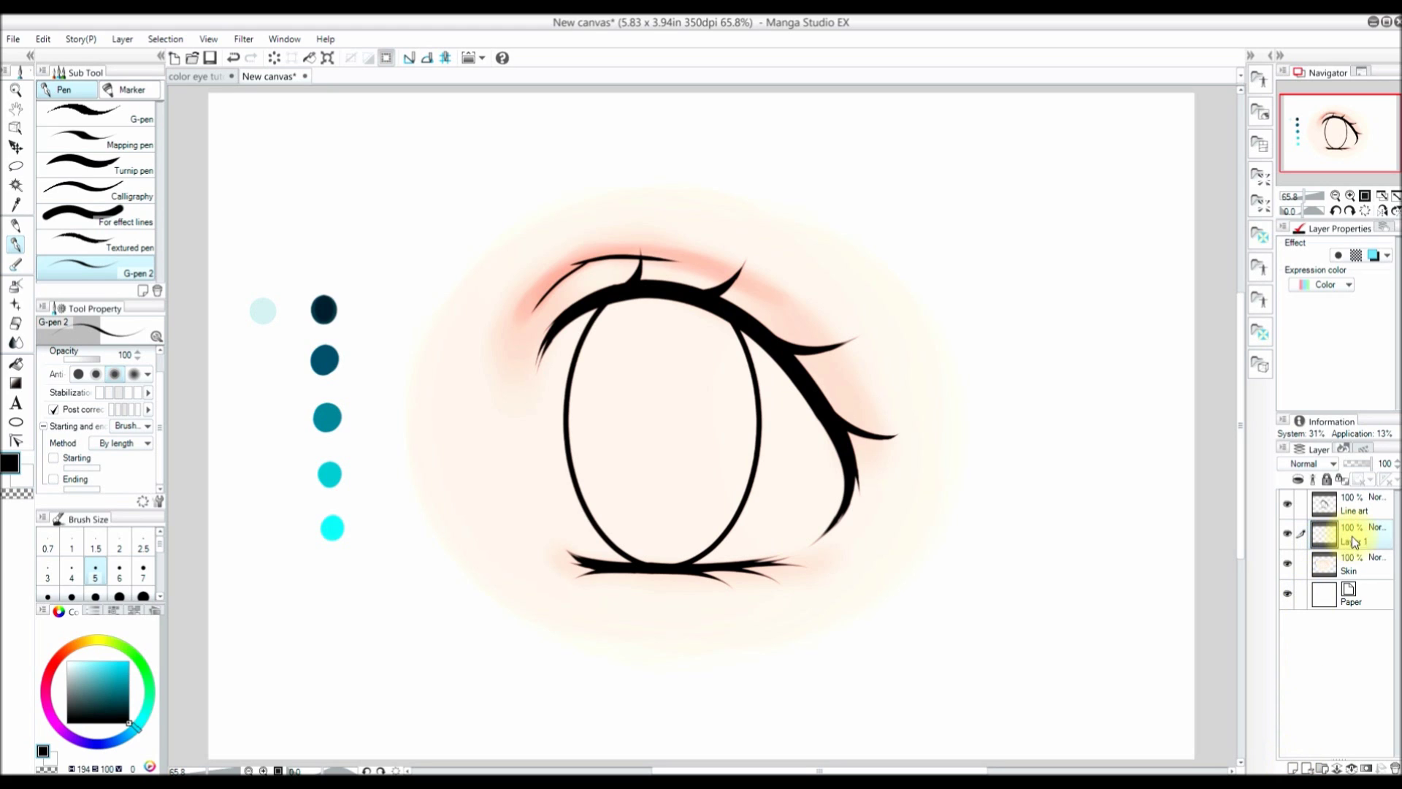
Step: Rename the layer between Line art and Skin to Iris
double_click(1361, 542)
text(Iris)
key(Return)
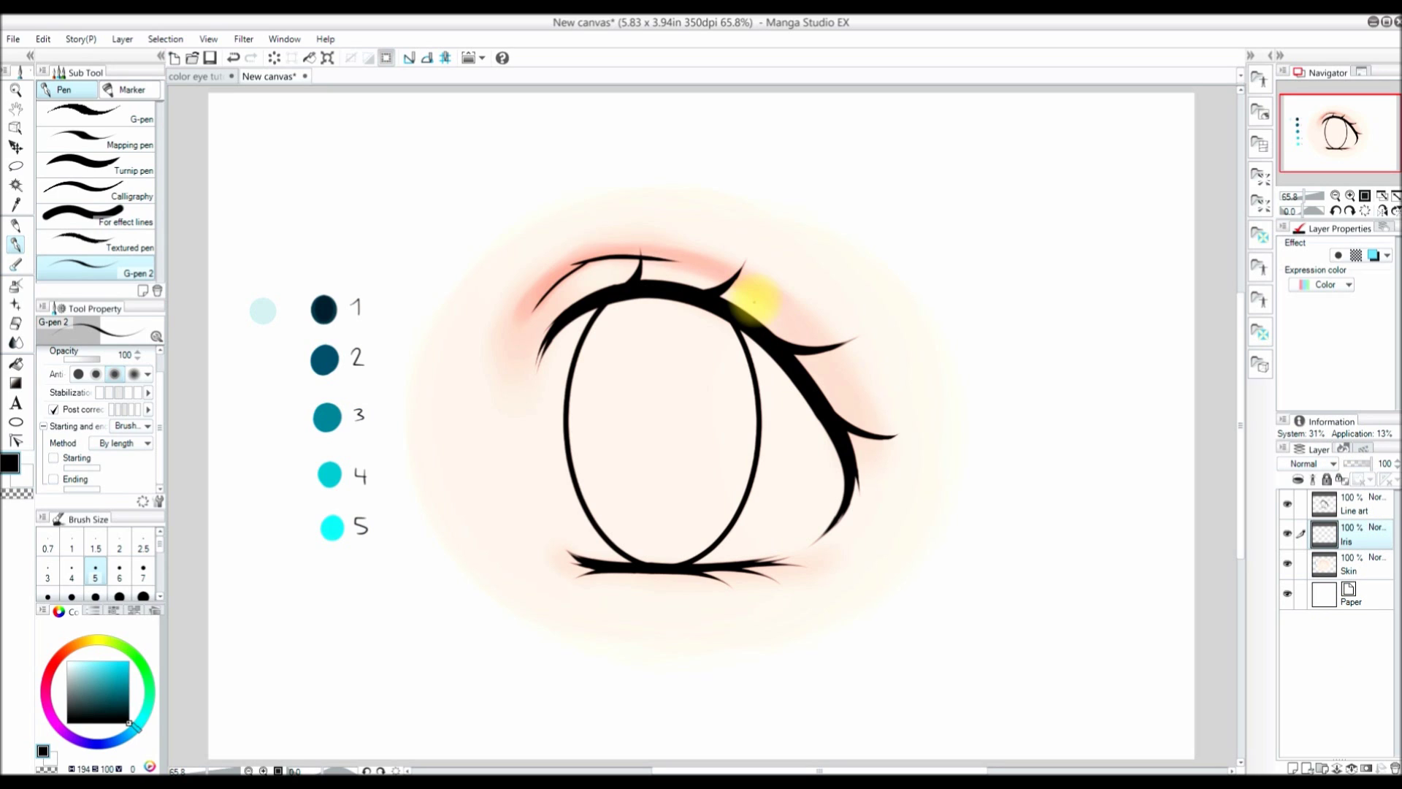
Step: Select the inside of the iris outline with the Magic wand, including the thin strip at its lower edge
click(17, 185)
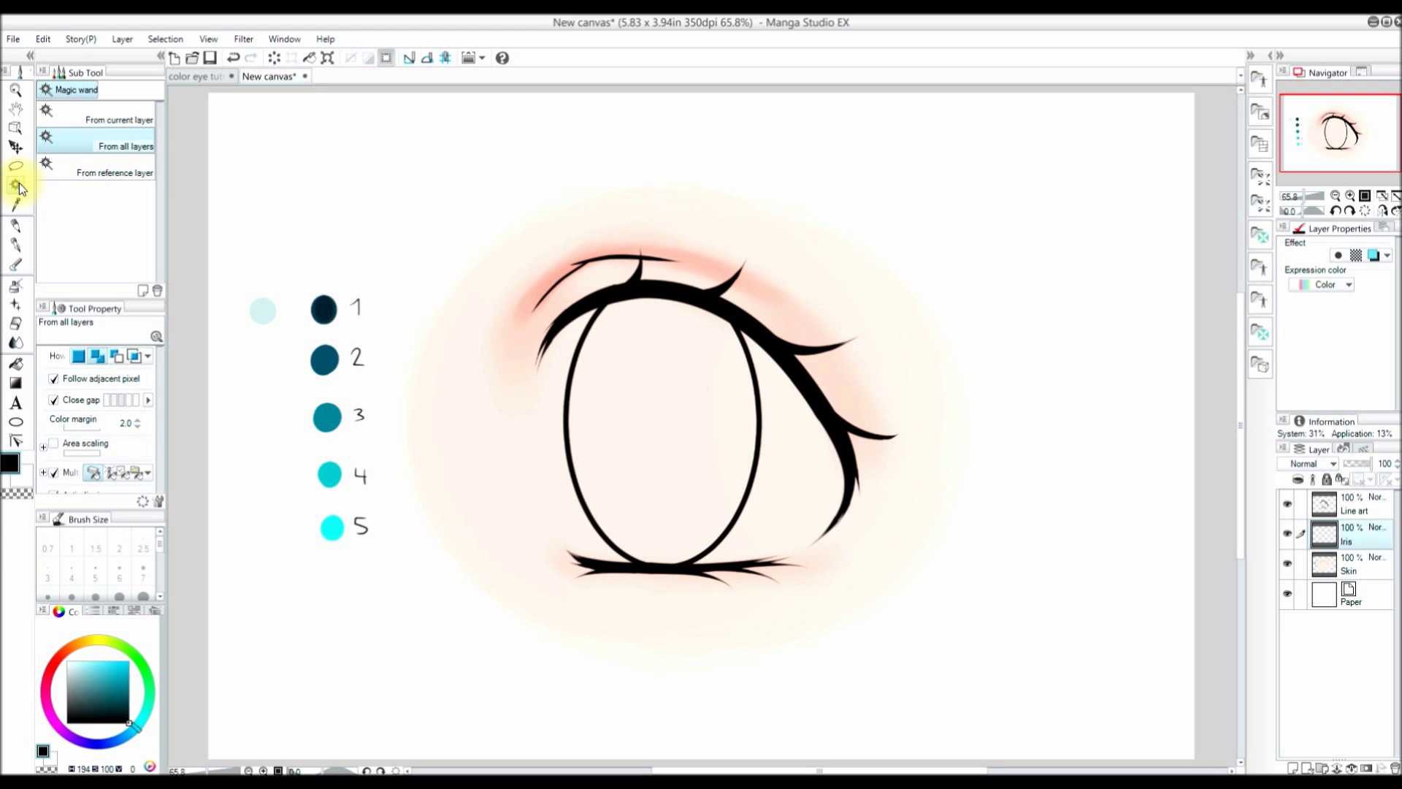
click(669, 393)
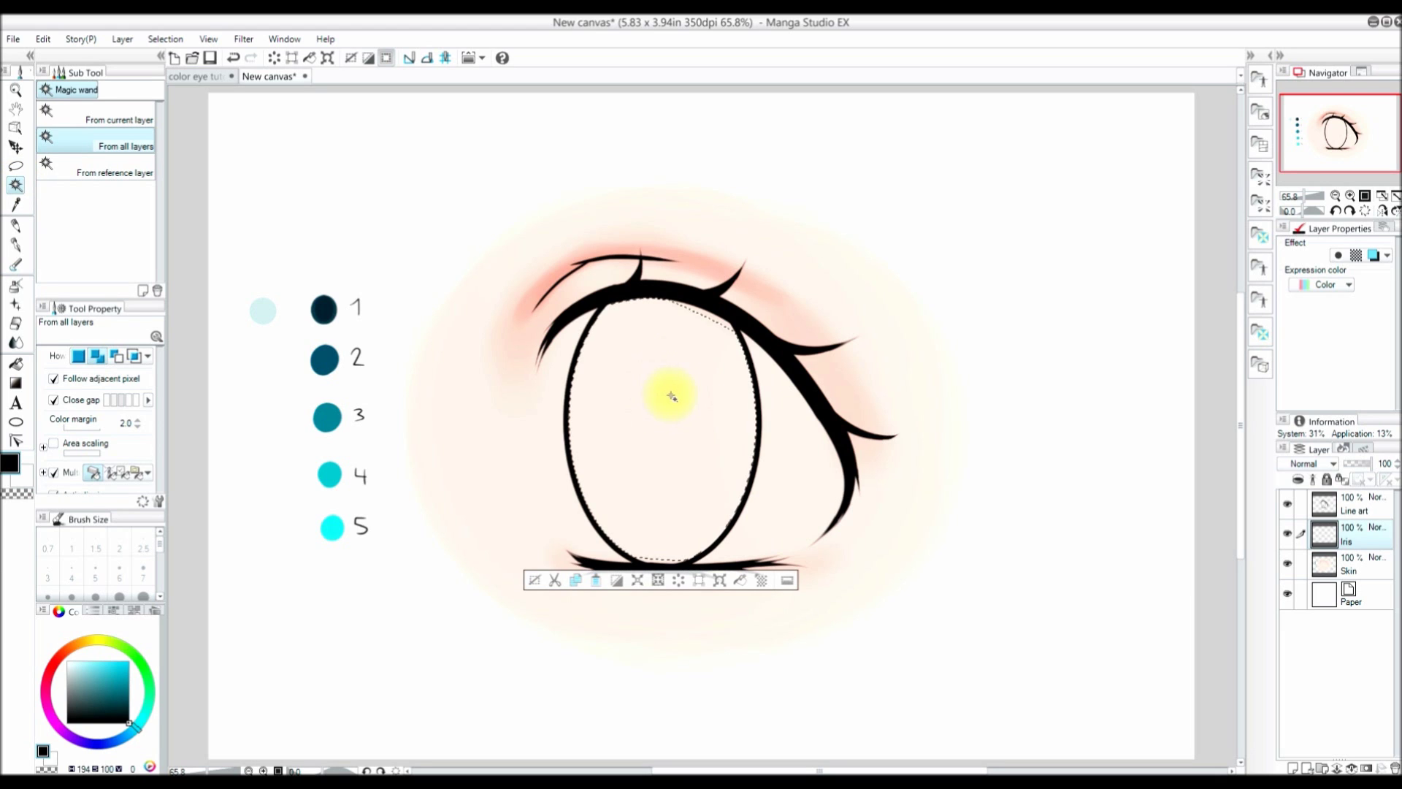
click(665, 561)
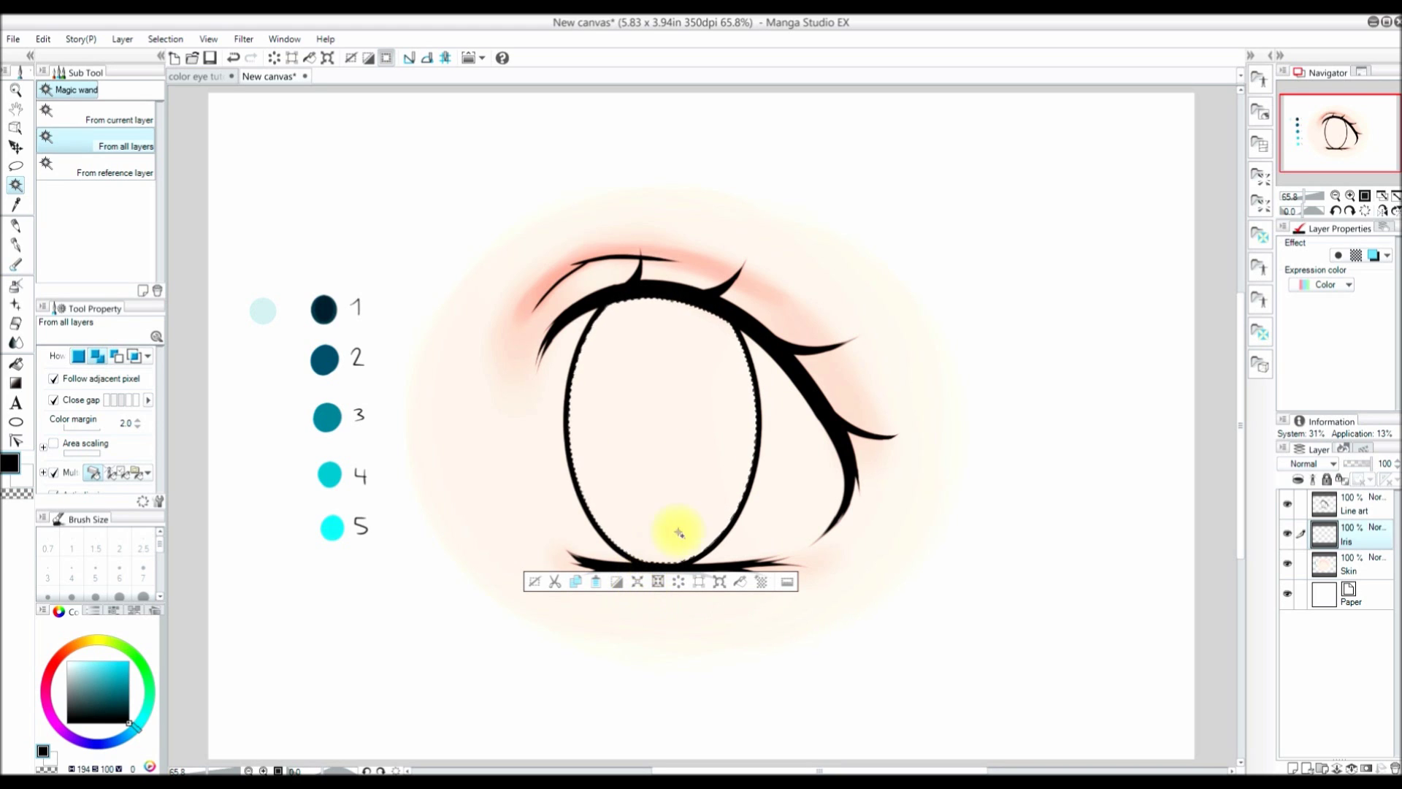
Step: Sample the dark navy of swatch 1, fill the selected iris with it on the Iris layer and deselect
click(16, 204)
click(327, 305)
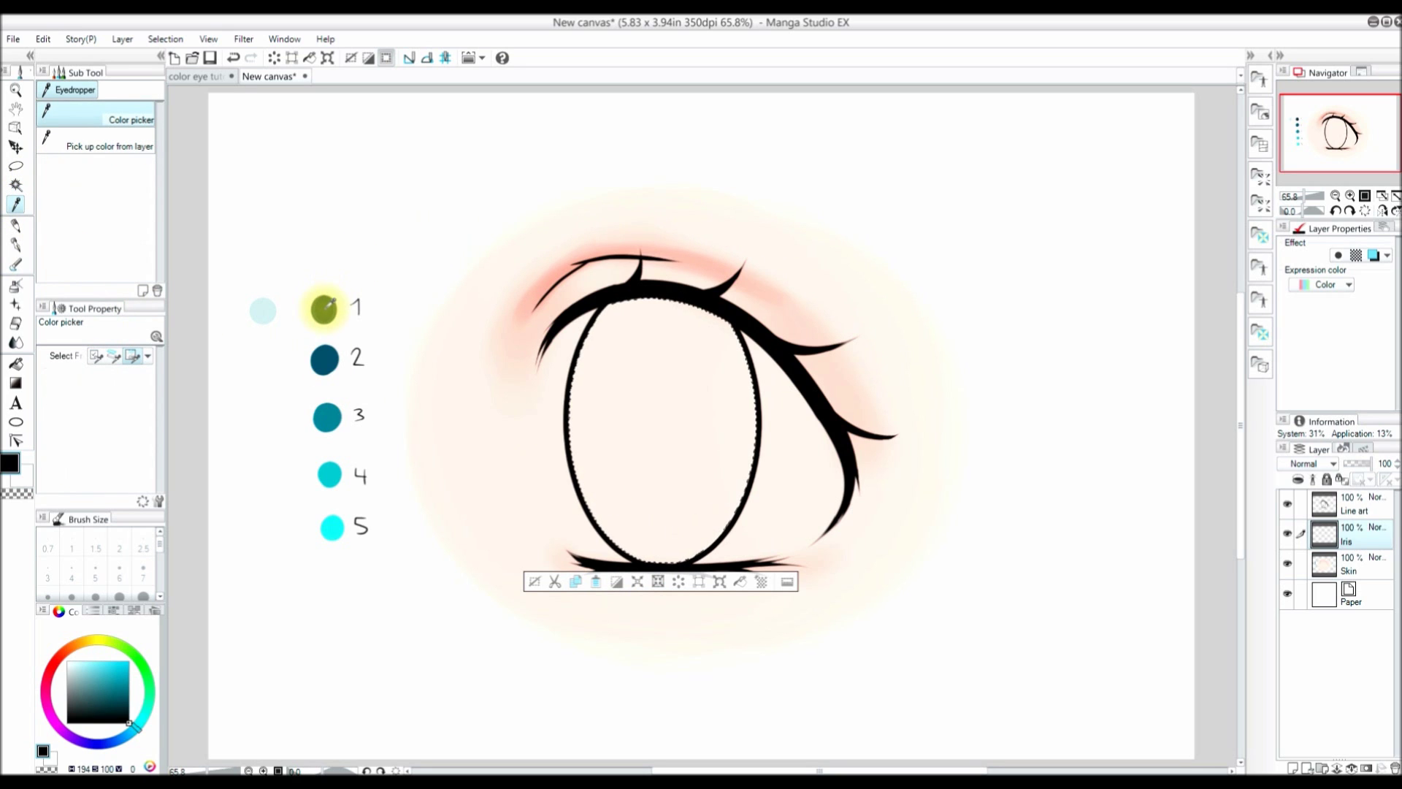
click(326, 307)
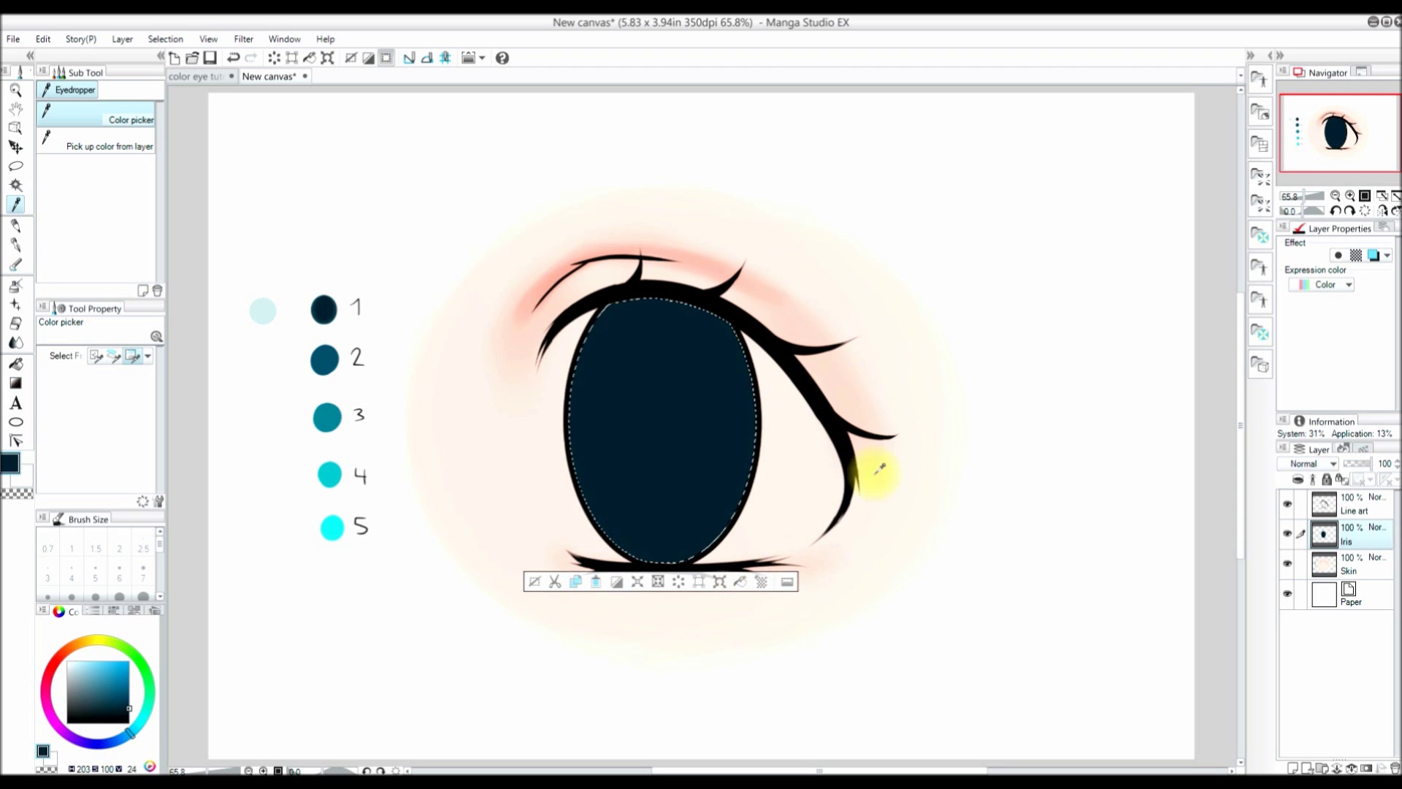
click(15, 166)
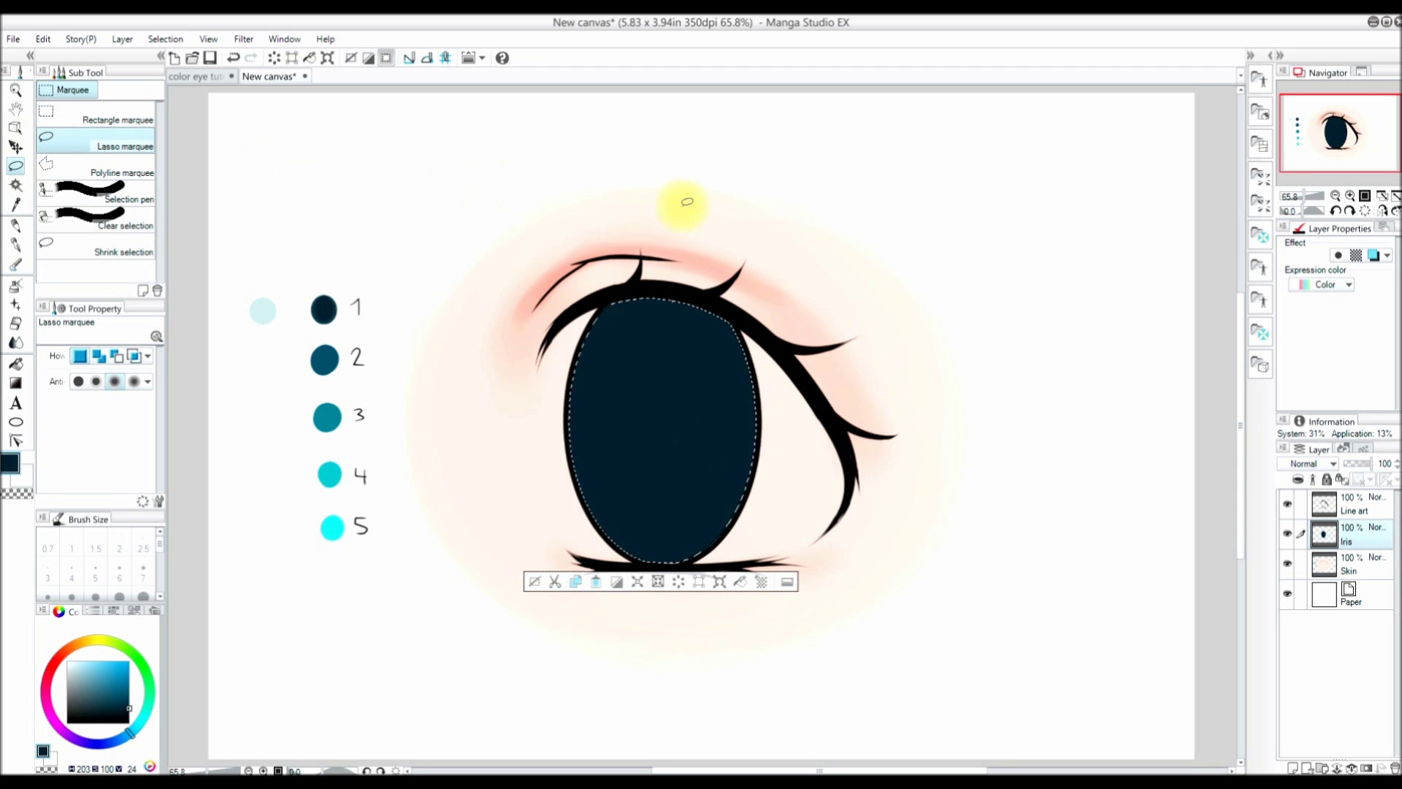
key(ctrl+d)
Step: Examine the edge of the iris fill up close for unfilled gaps along the line art
scroll(728, 334, up, 1)
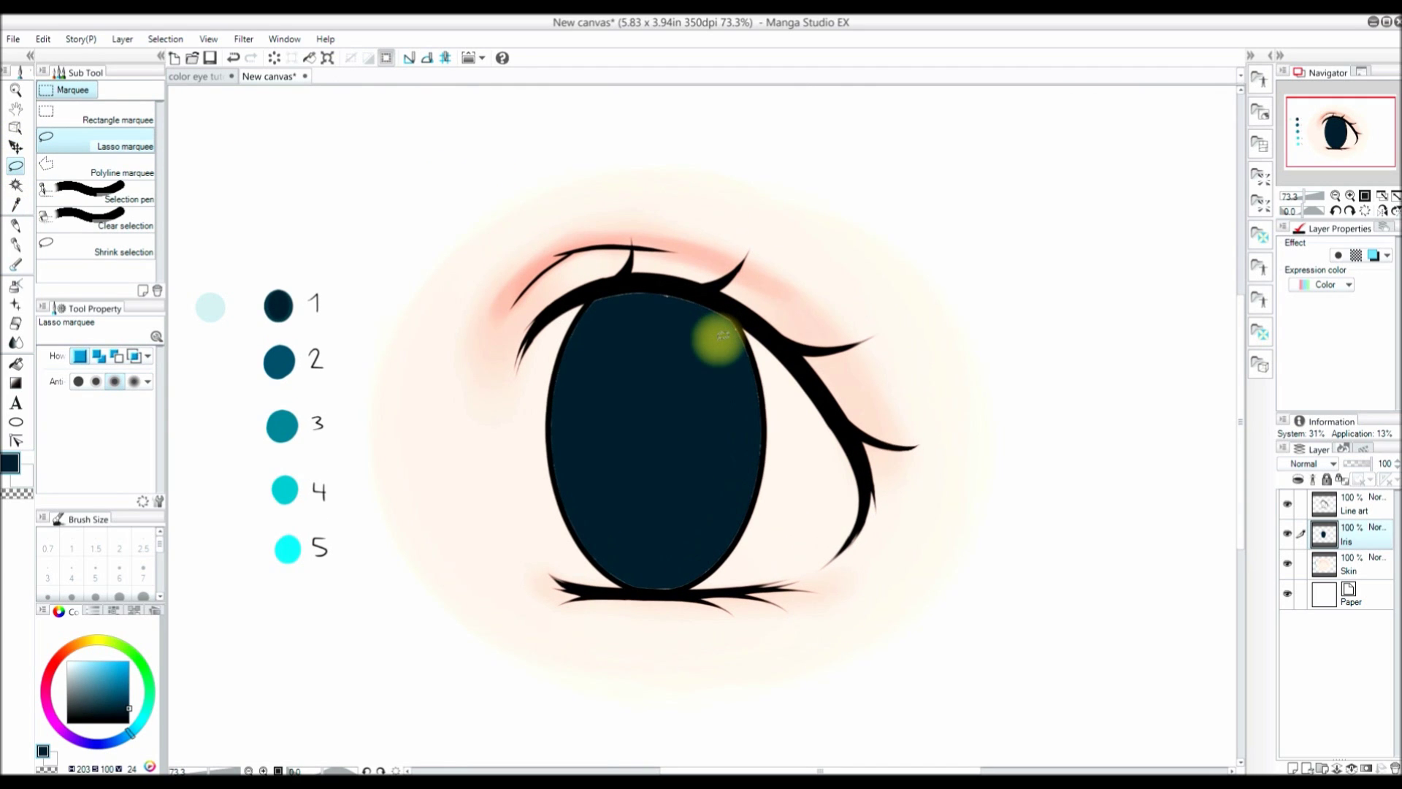
click(1351, 195)
click(1350, 195)
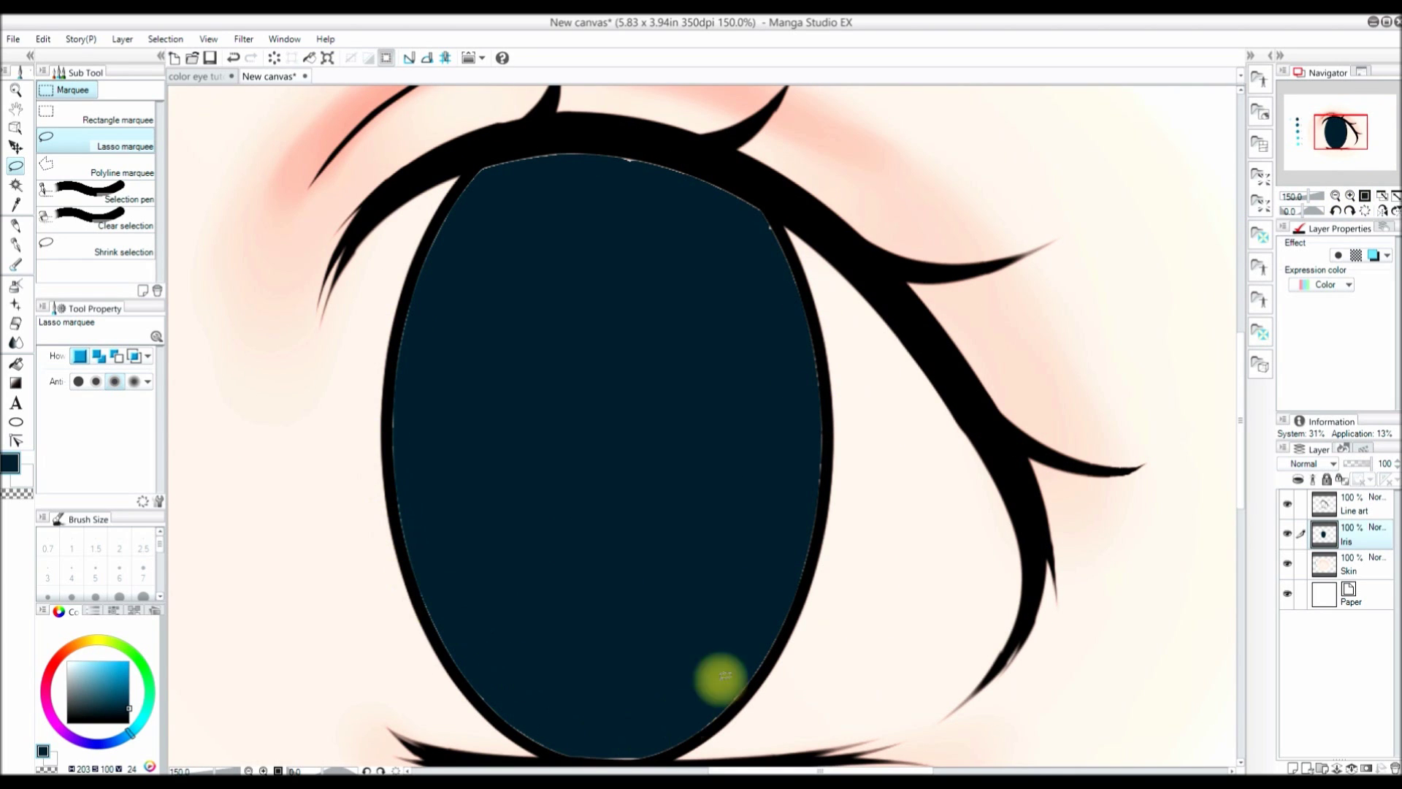
click(1321, 195)
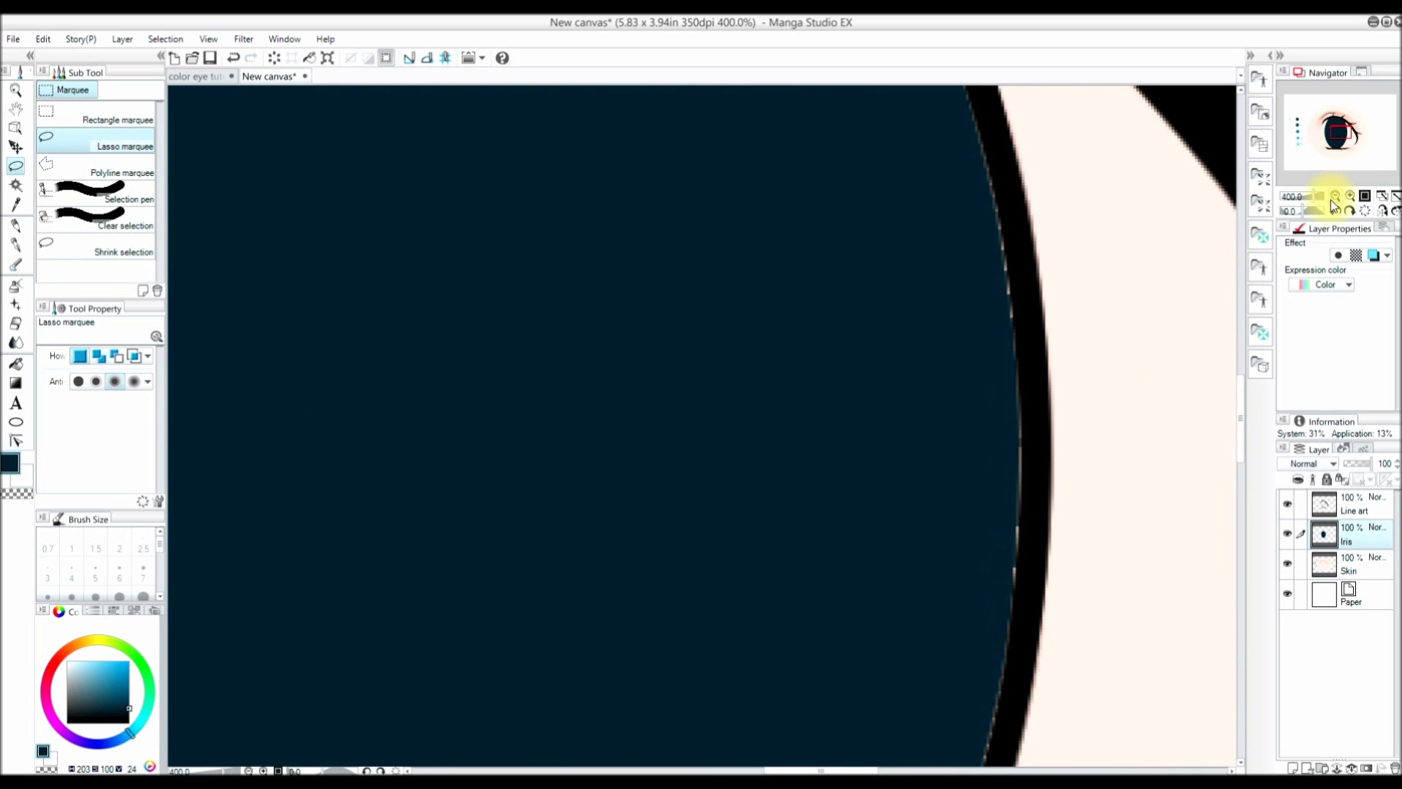
click(1335, 196)
click(1334, 195)
click(1334, 196)
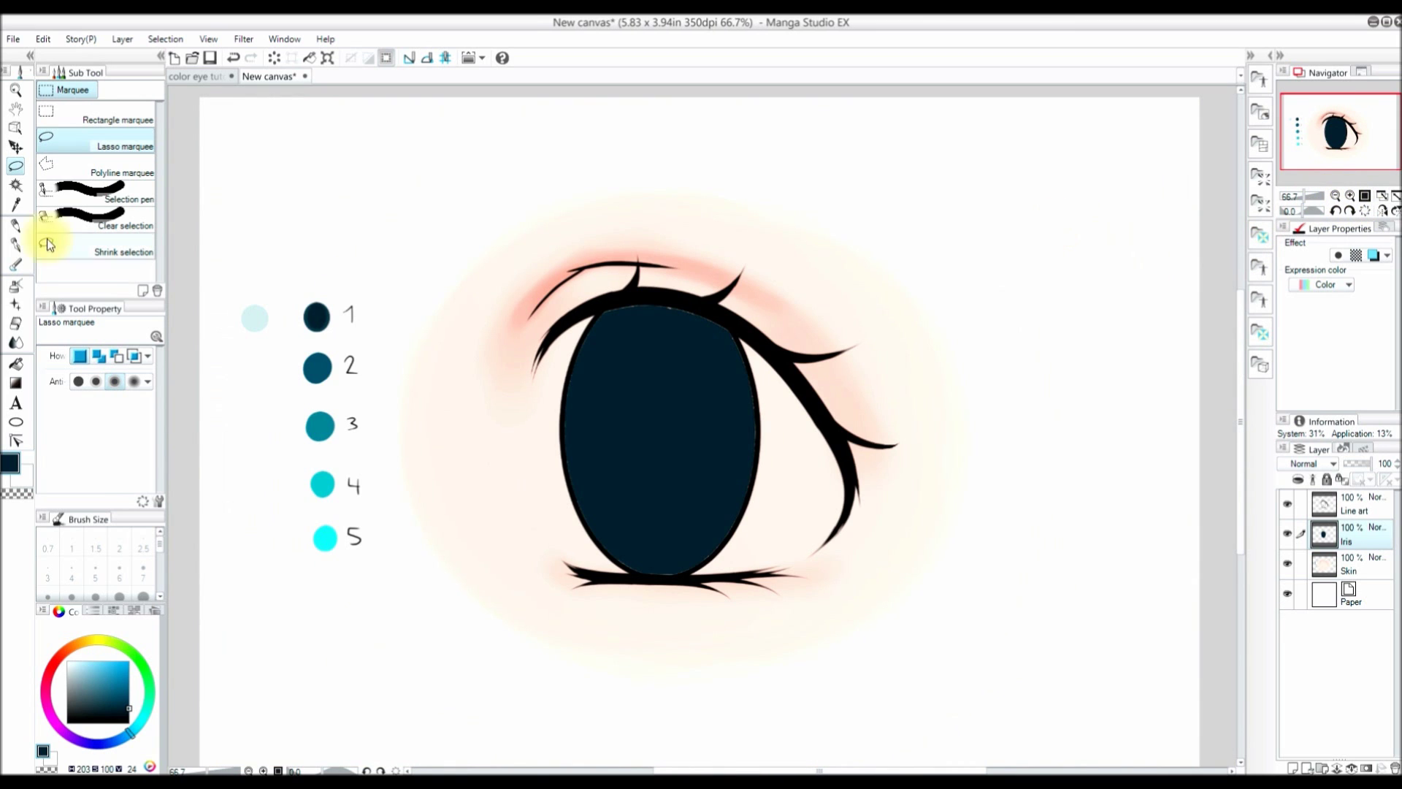
Step: Select the filled iris area with the Magic wand and expand the selection by 2 px
click(16, 185)
click(673, 415)
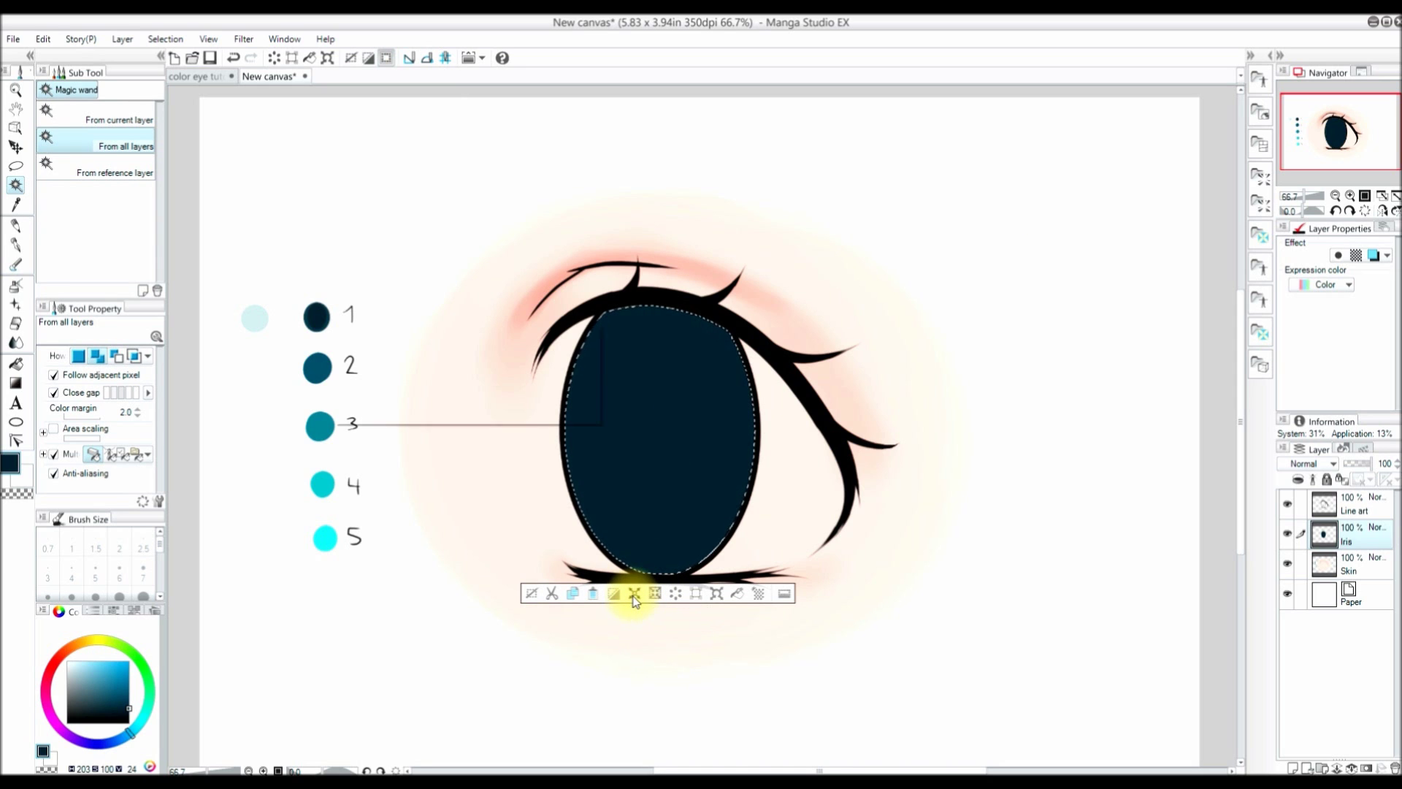
click(635, 595)
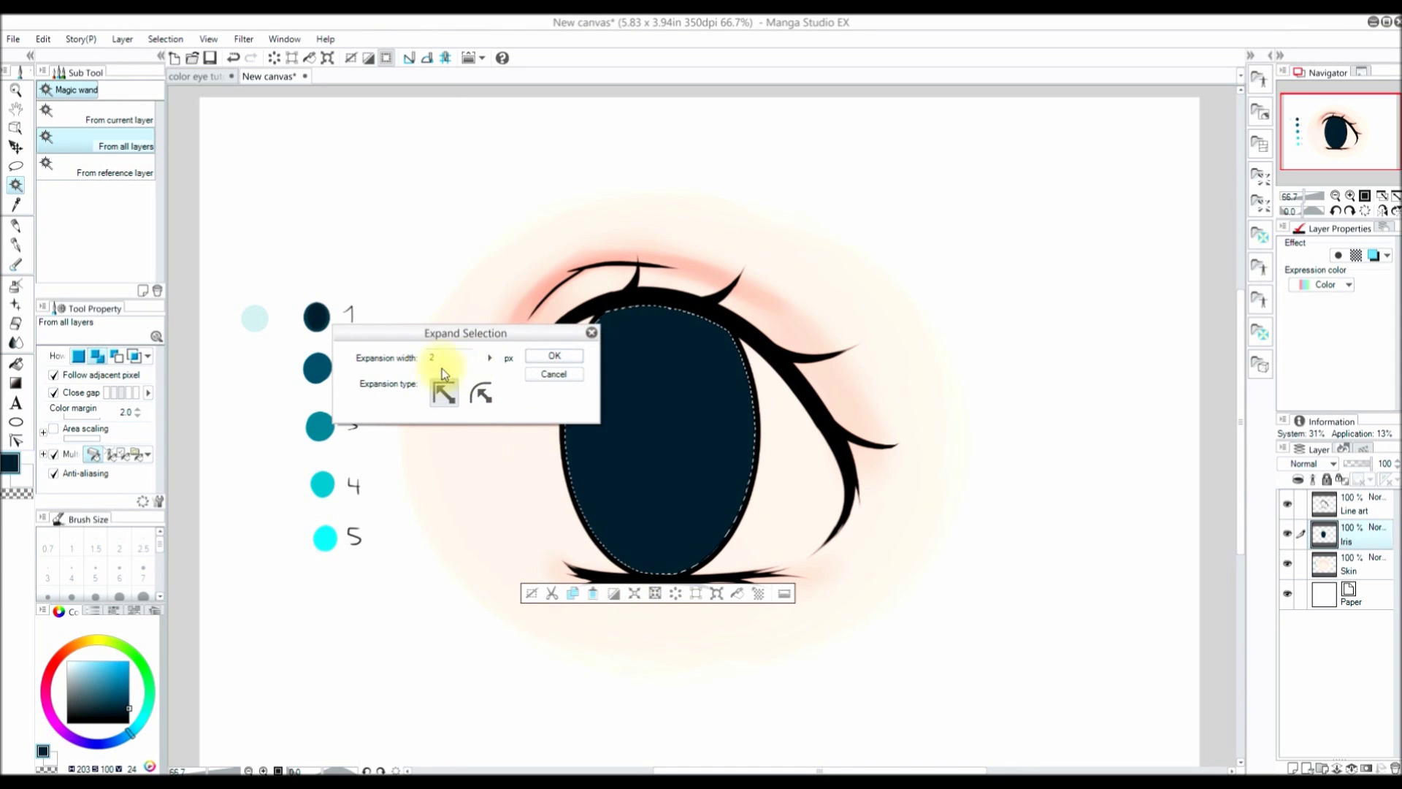
click(555, 357)
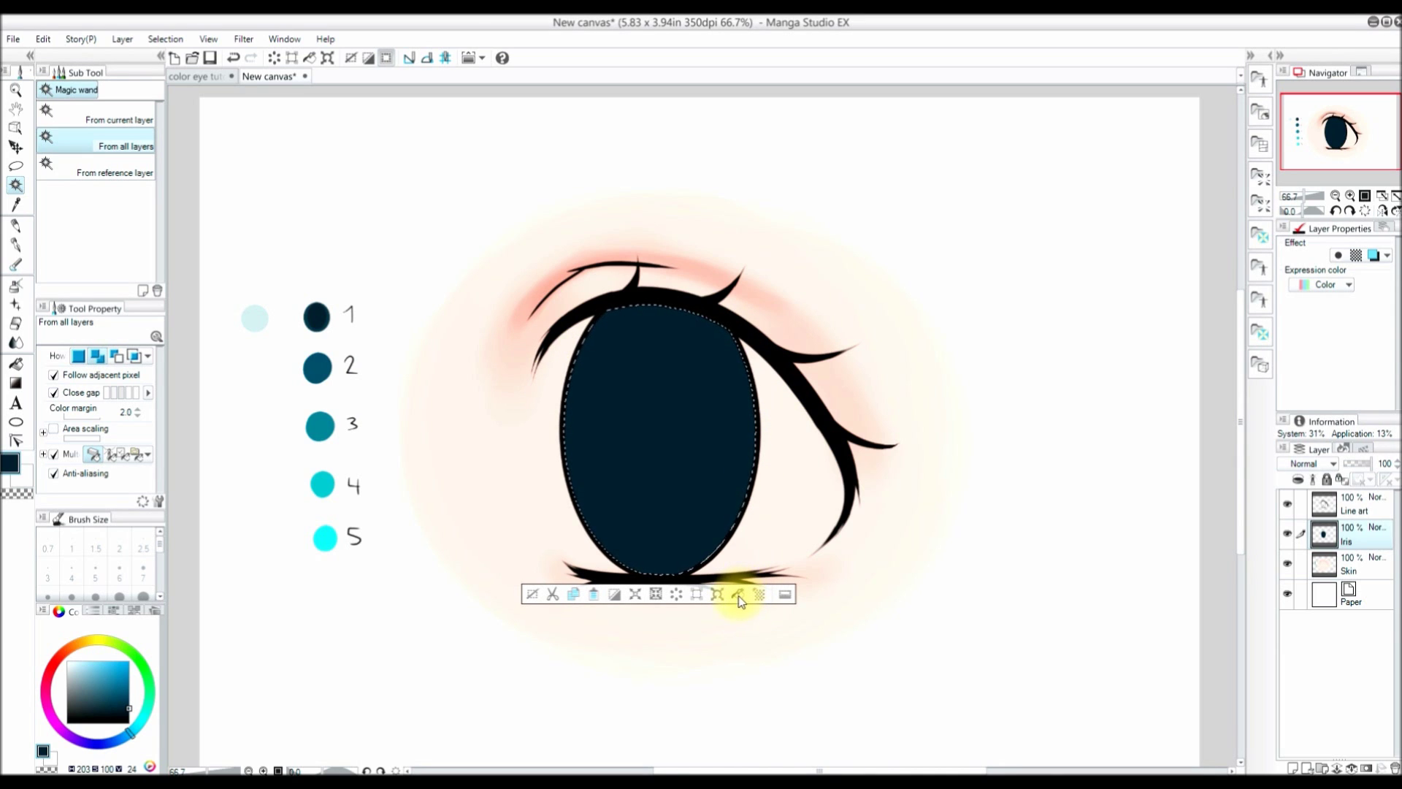
Step: Fill the expanded iris selection with the same dark navy and deselect it
click(165, 39)
mouse_move(215, 47)
mouse_move(165, 38)
click(183, 76)
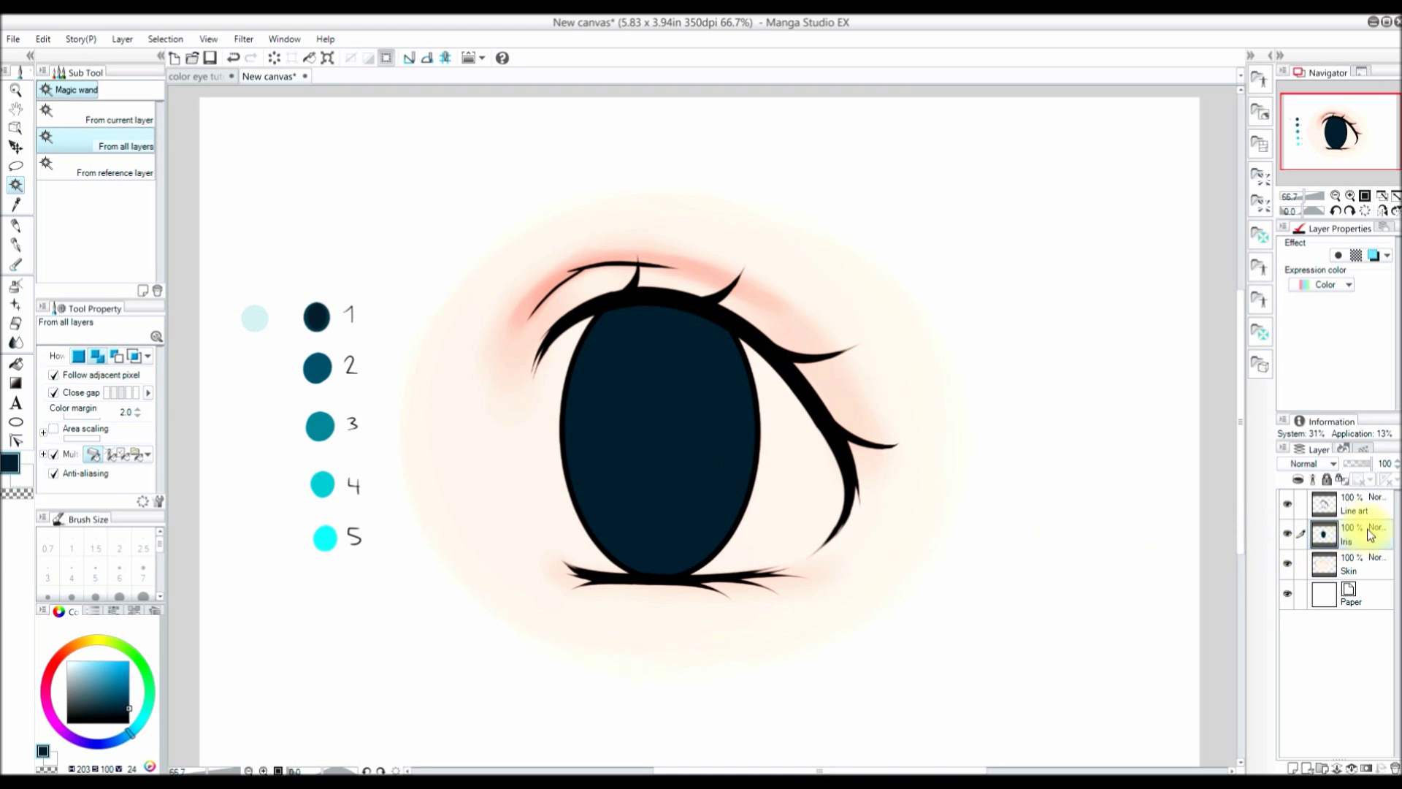
Step: Add a new raster layer named Pupil above the Iris layer, and hide the Iris layer
click(1294, 768)
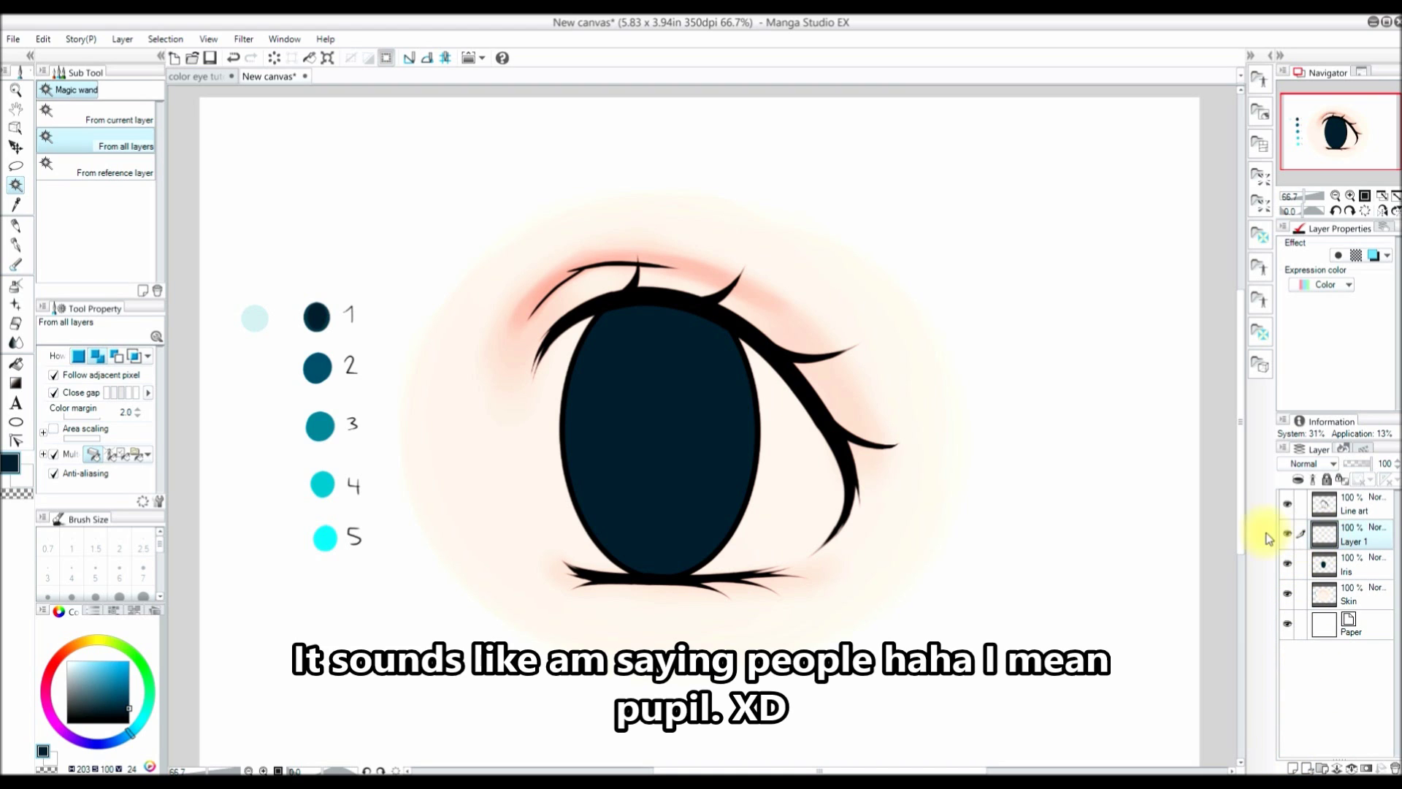
click(1354, 567)
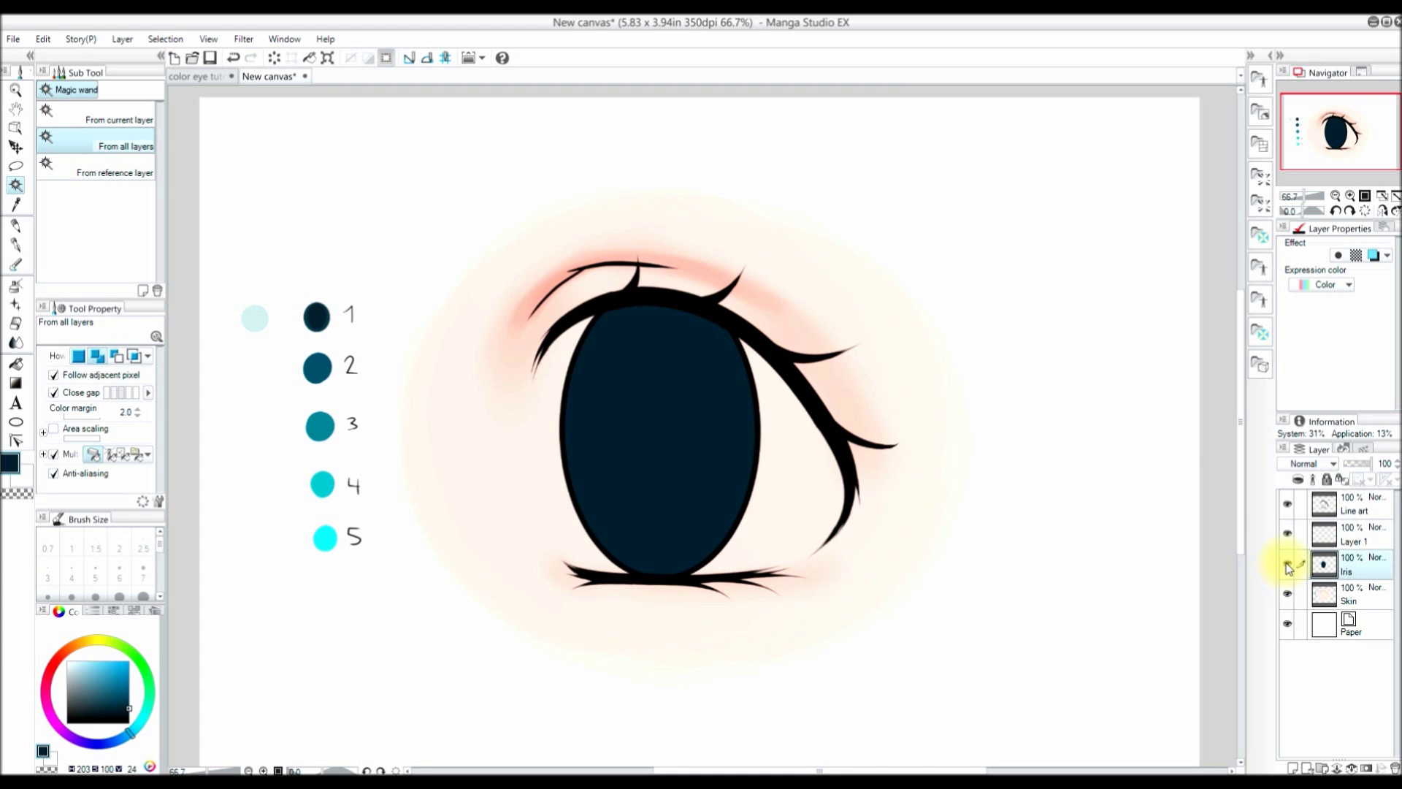
click(1289, 565)
click(1363, 543)
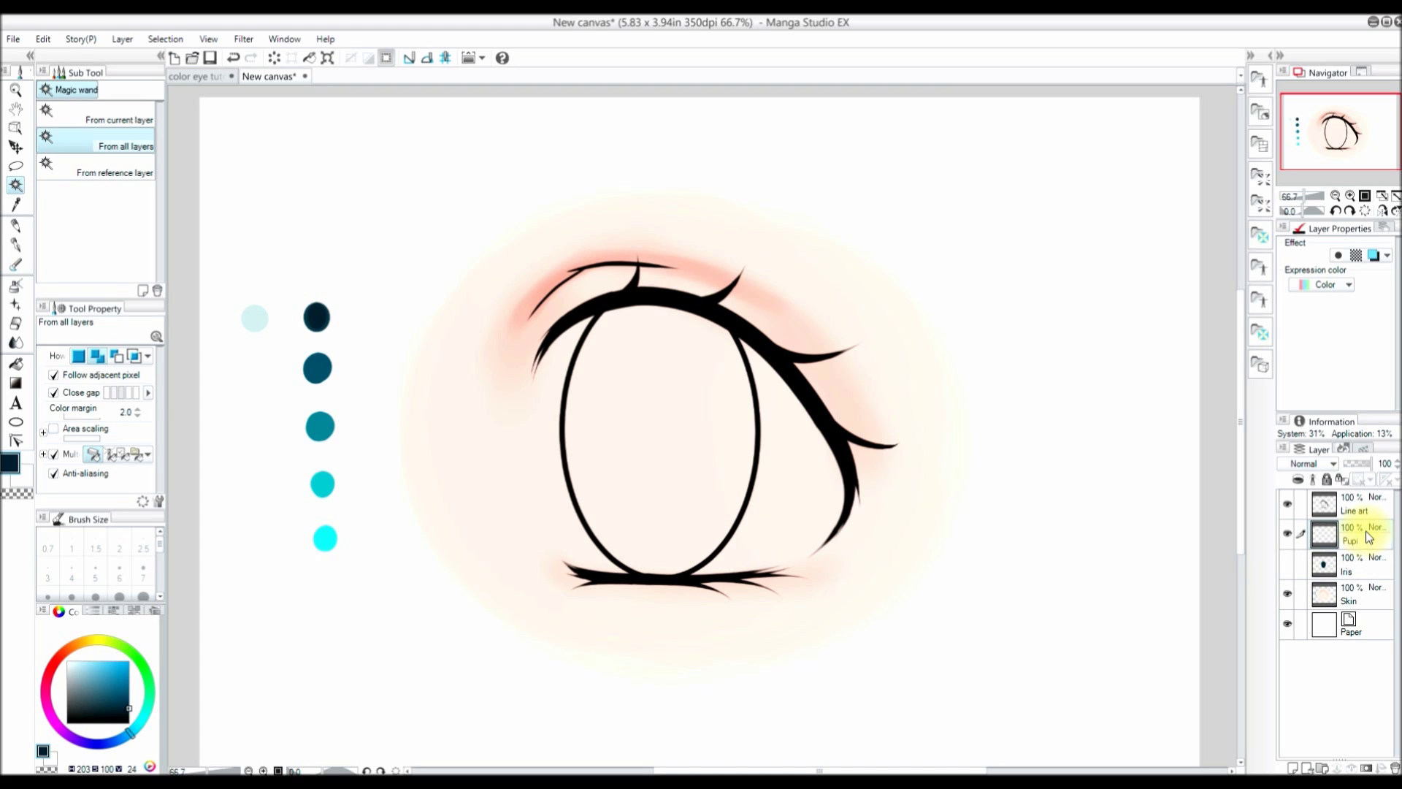
key(Return)
Step: Draw a filled, upright dark navy ellipse in the middle of the iris outline as the pupil
key(p)
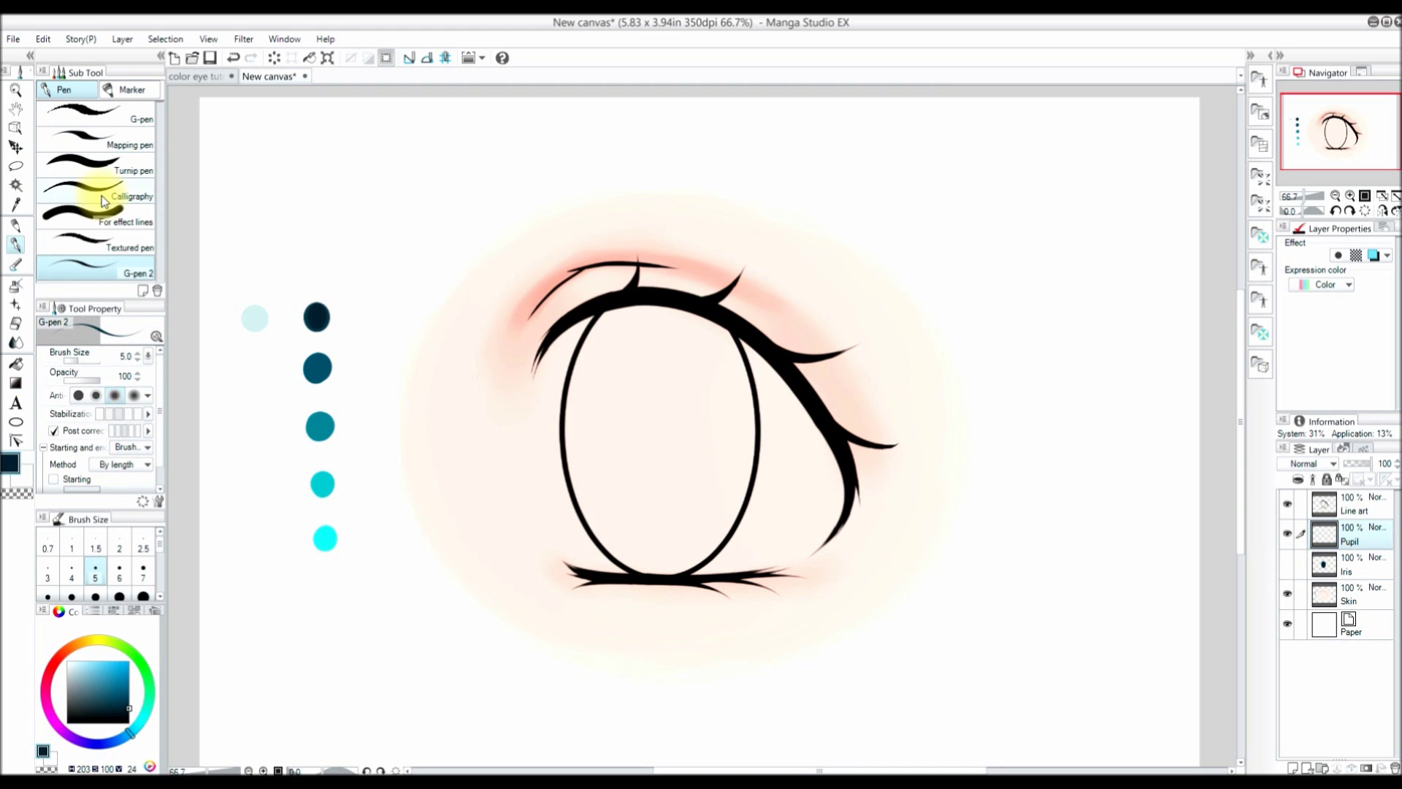
key(u)
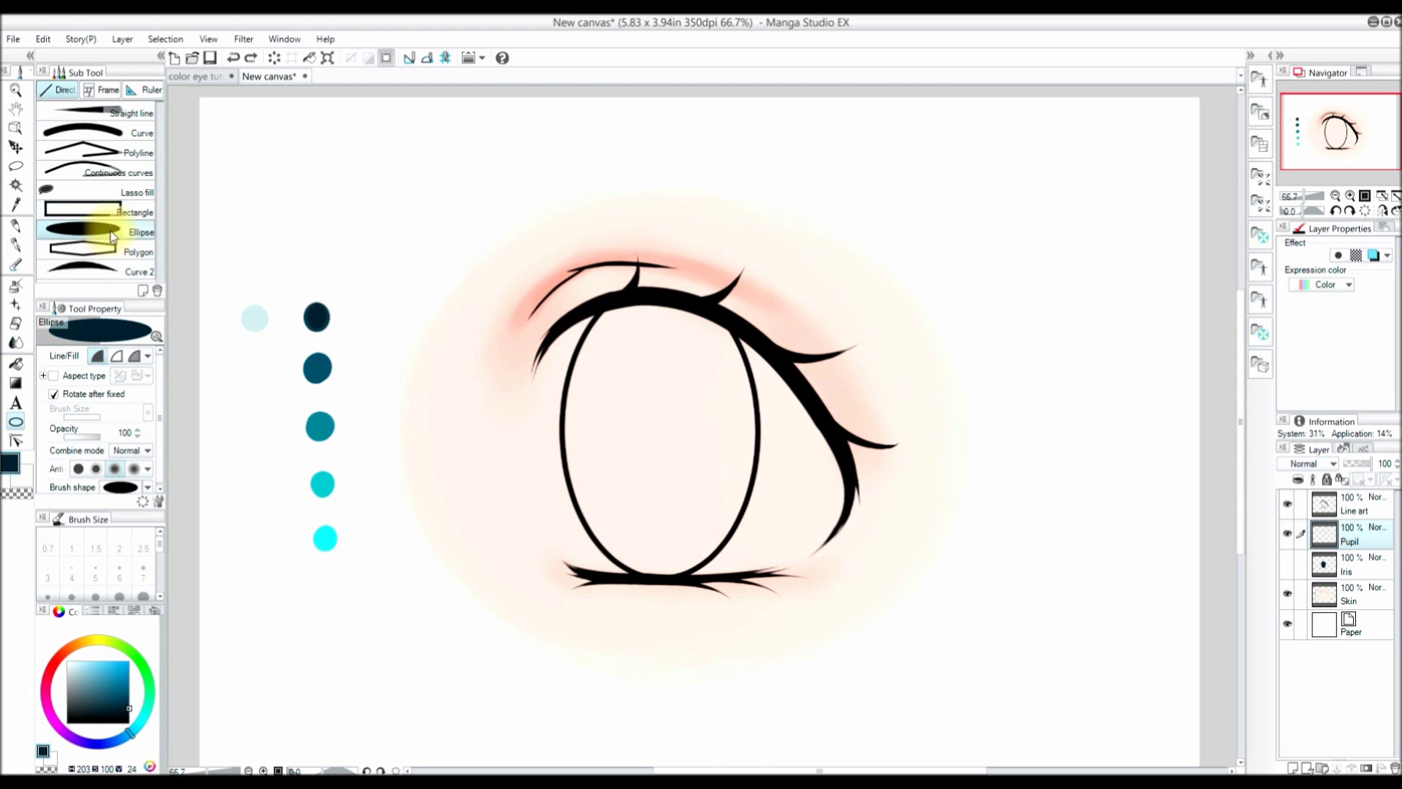
click(99, 357)
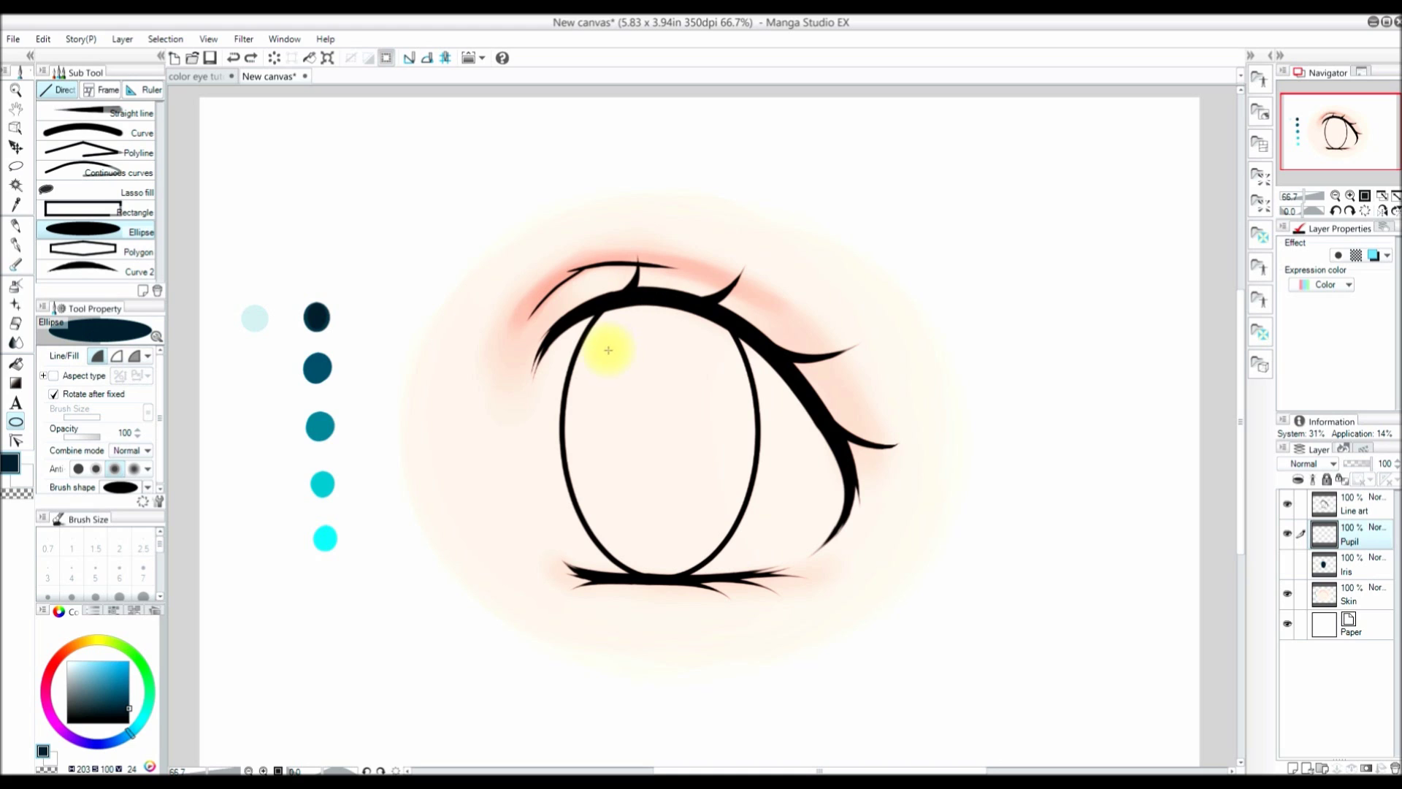
drag(610, 350, 713, 521)
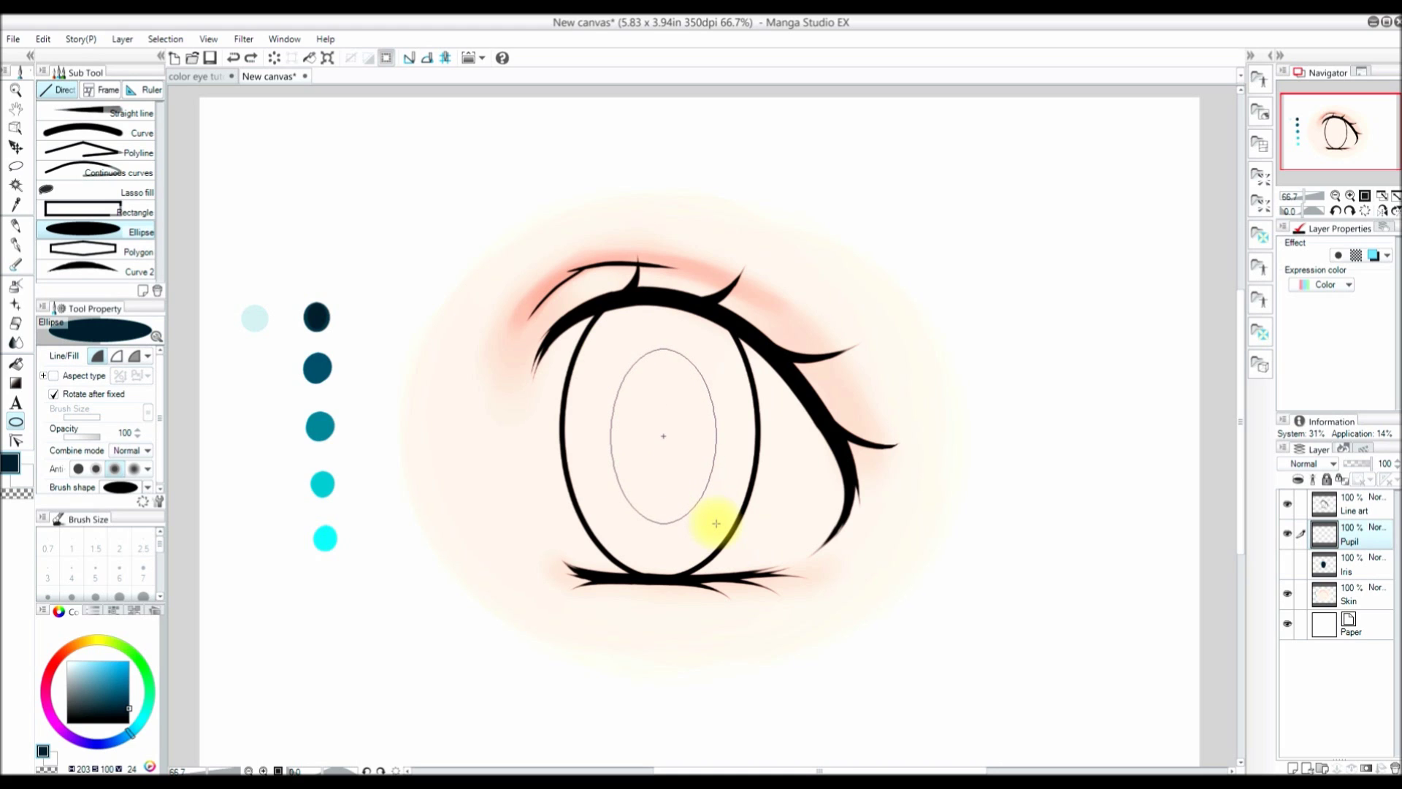
drag(714, 522, 716, 521)
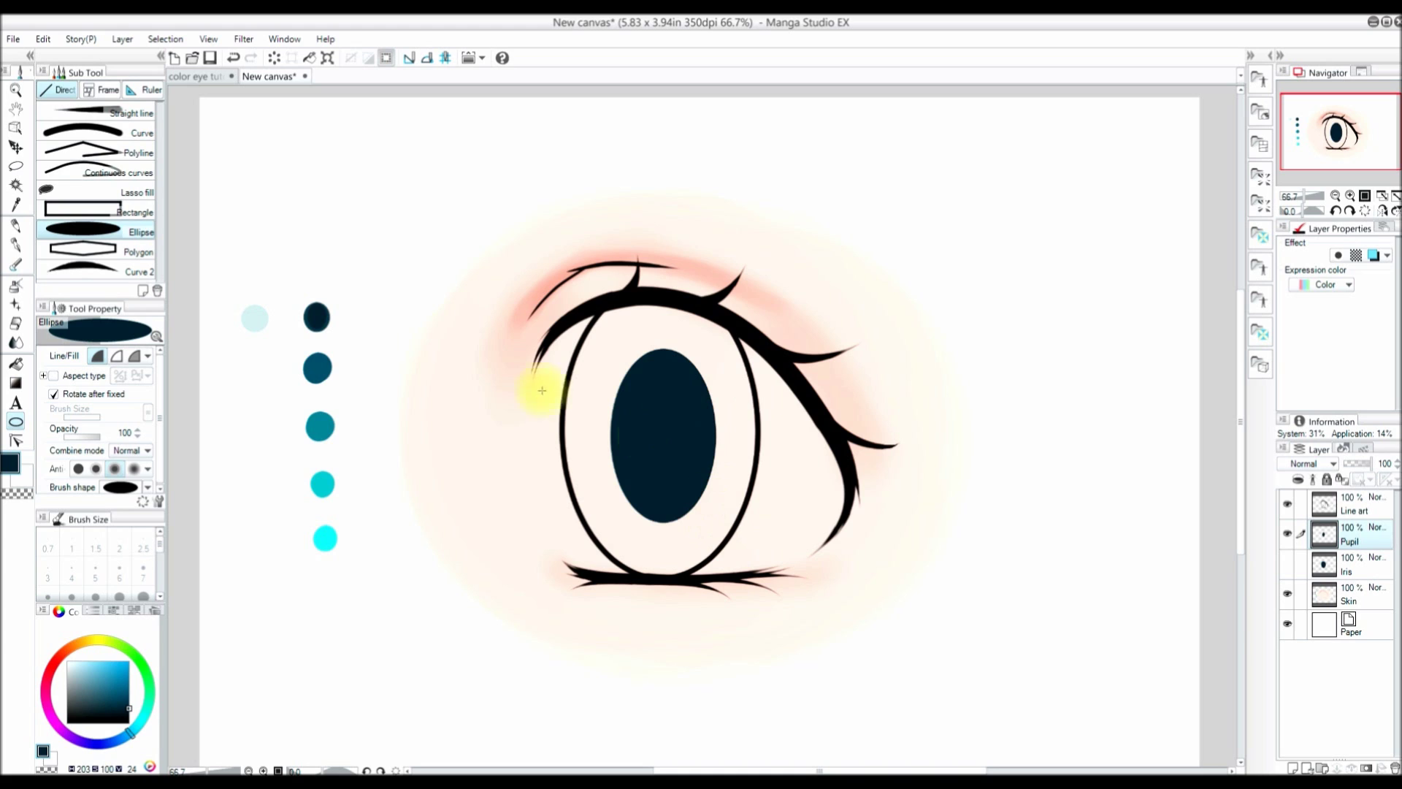
Step: Nudge the pupil slightly to the left and up with Move layer to centre it in the iris
click(16, 148)
drag(712, 460, 711, 449)
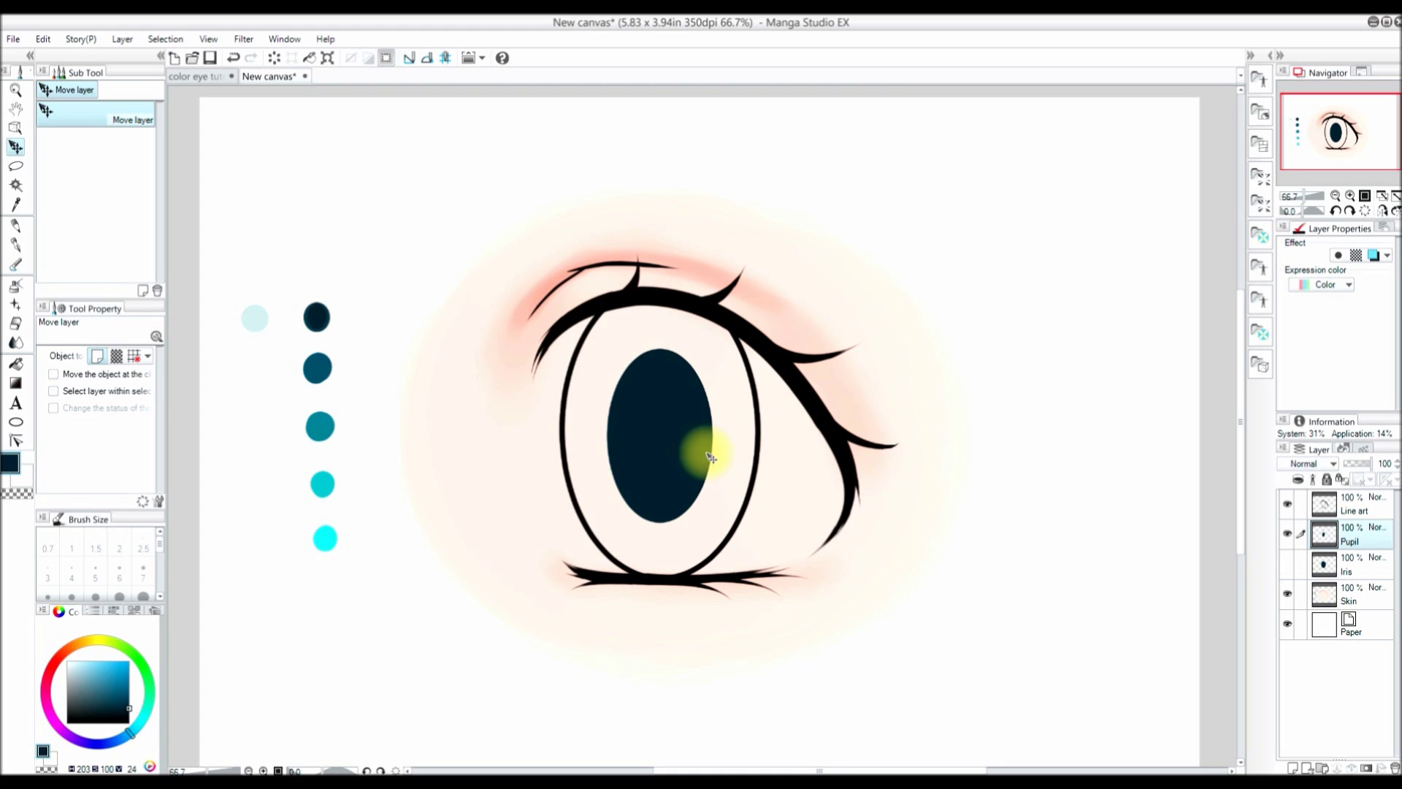
key(Left)
key(Up)
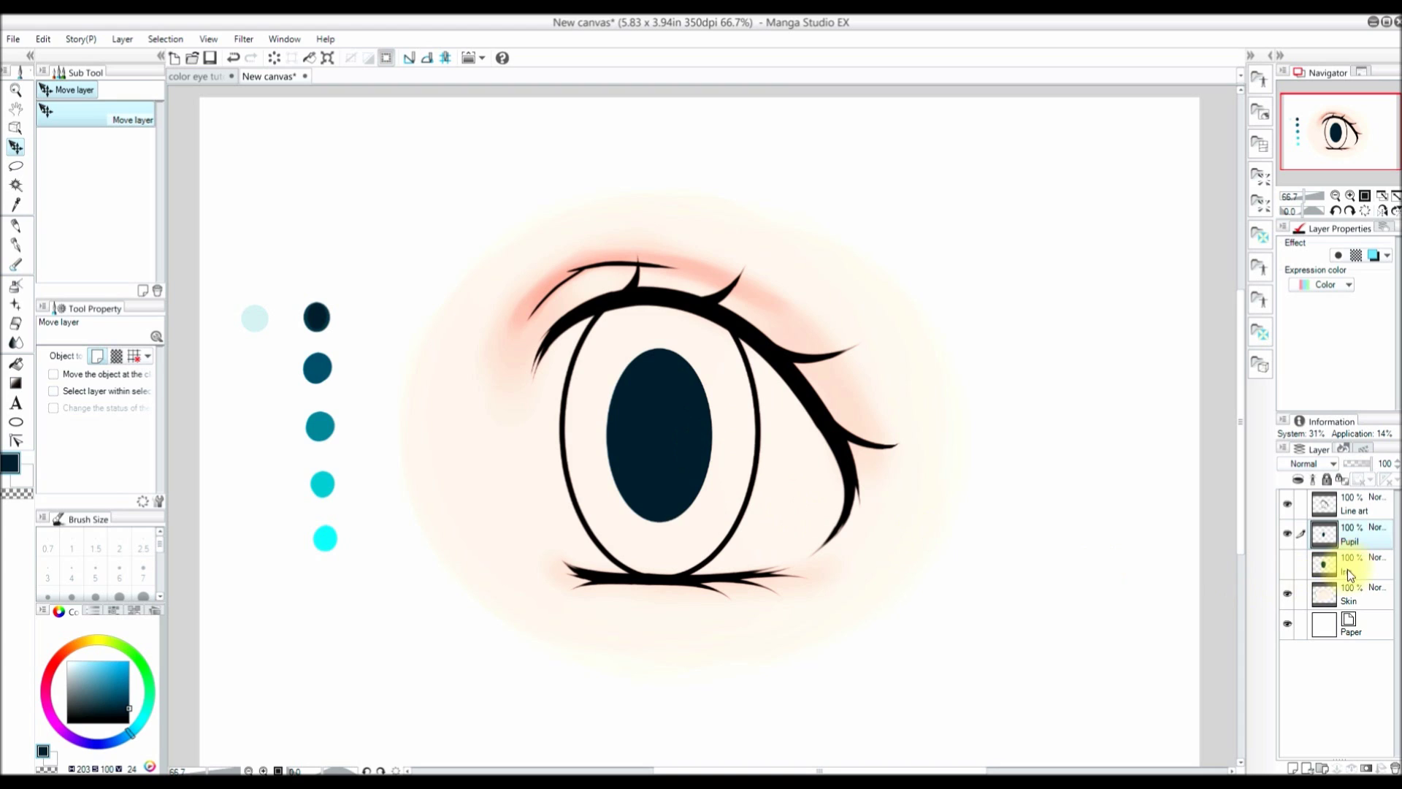
Step: Show the Iris layer again and add a new layer directly above it, clipped to the layer below
click(1287, 564)
click(1361, 572)
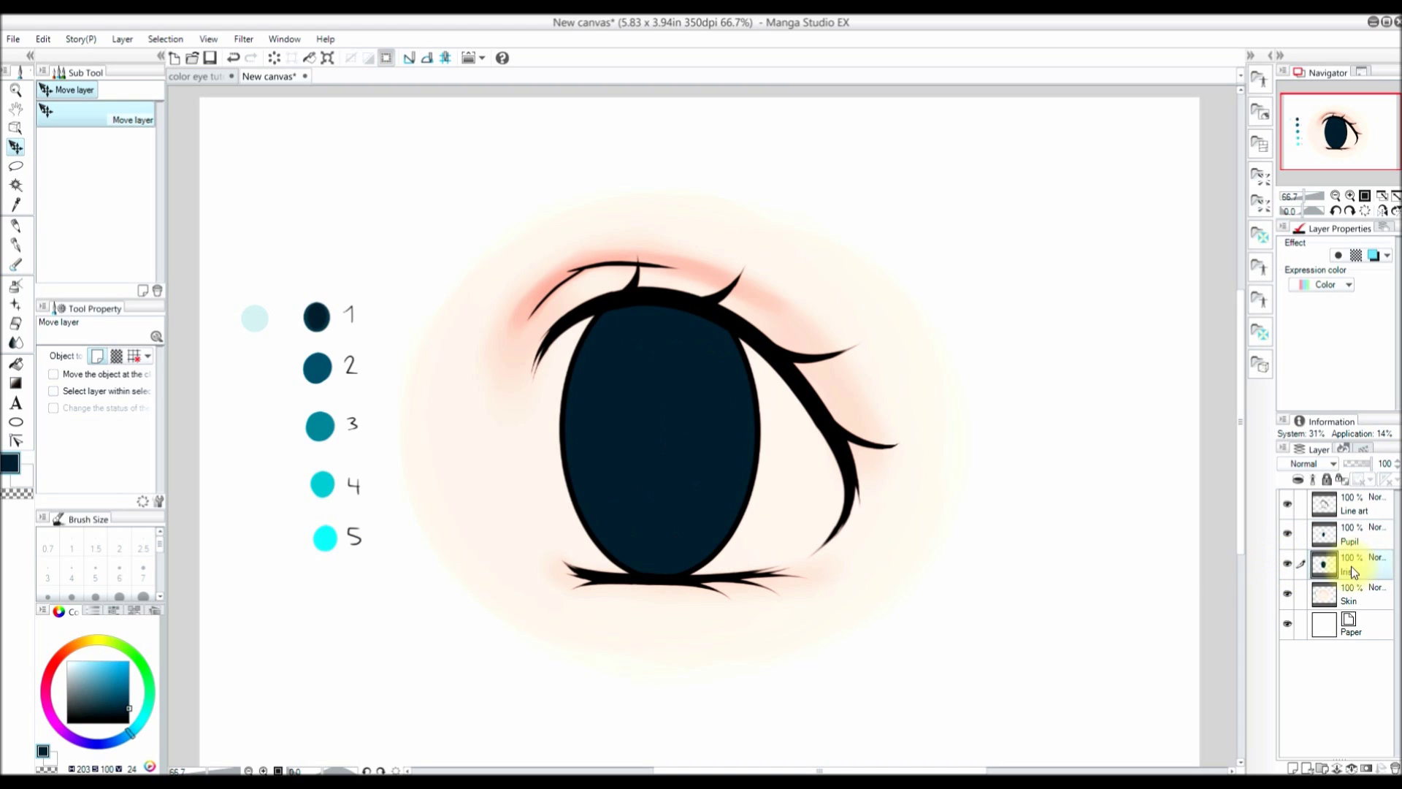
click(1293, 768)
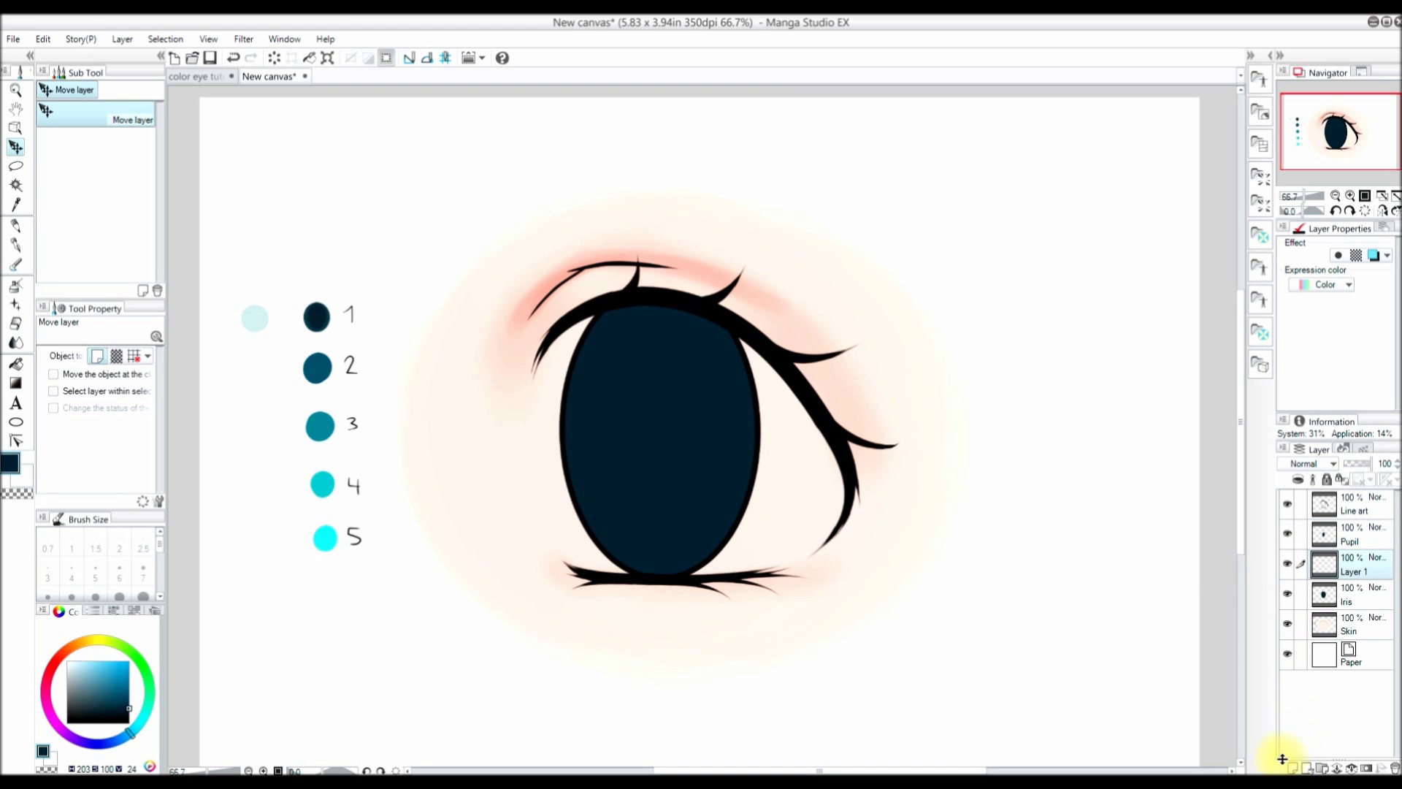
click(1337, 564)
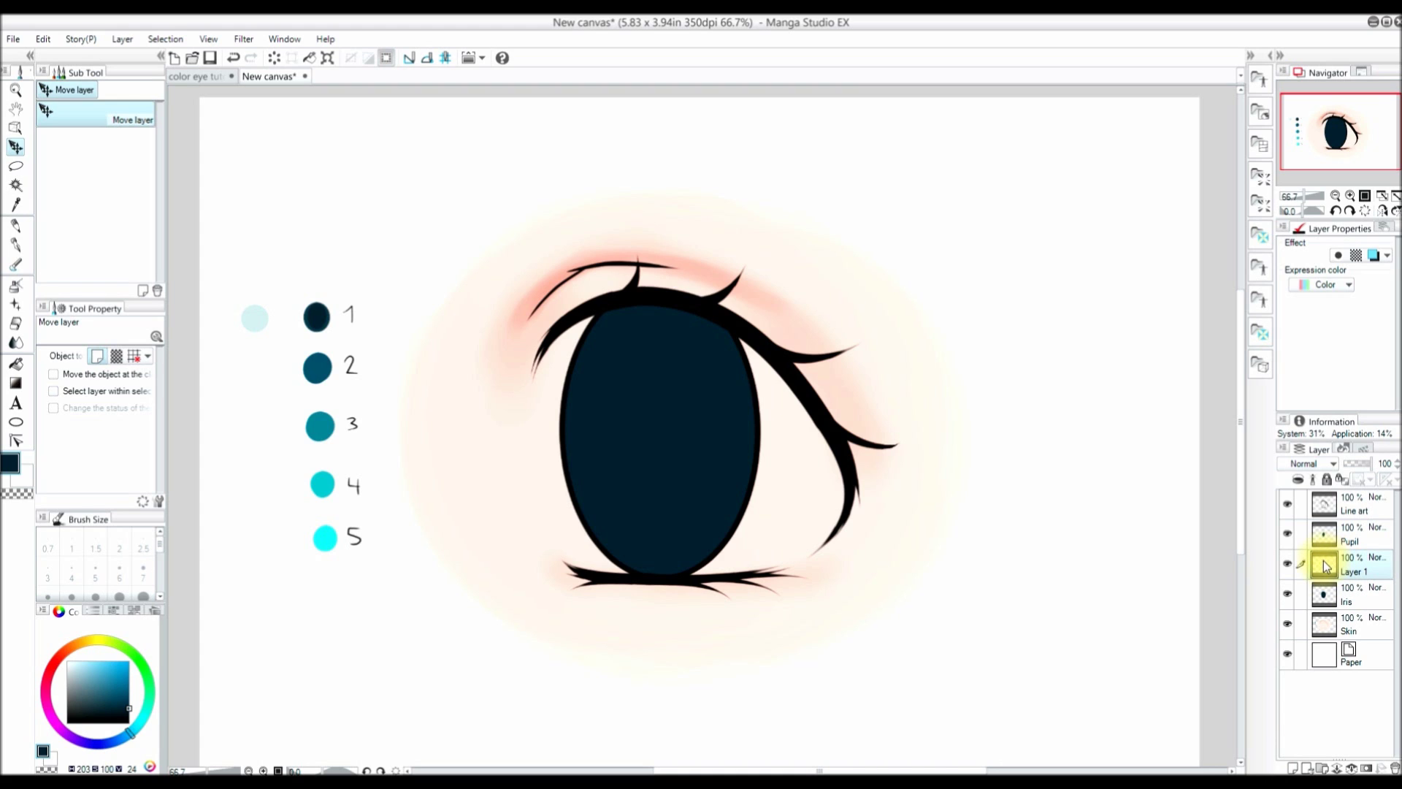
right_click(1323, 564)
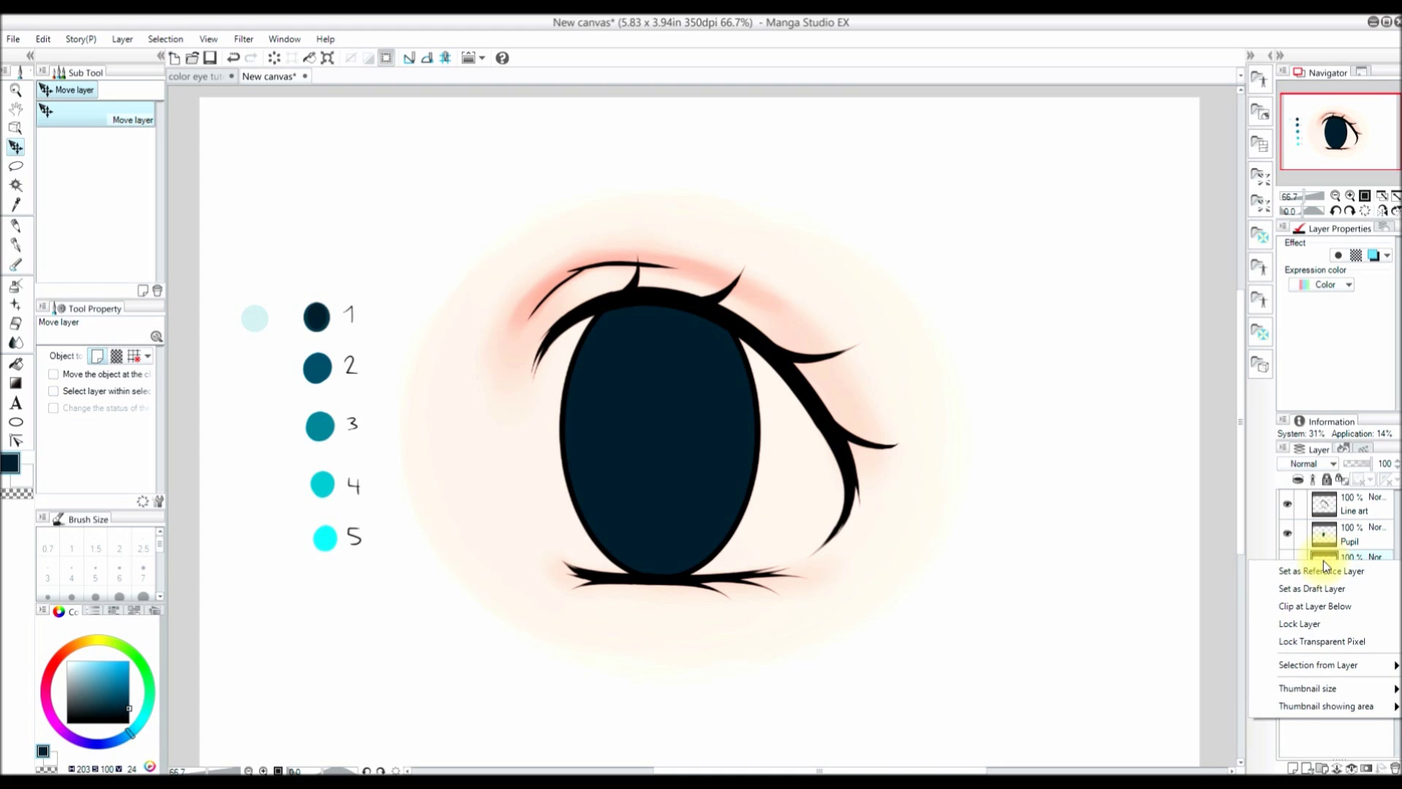
click(1332, 605)
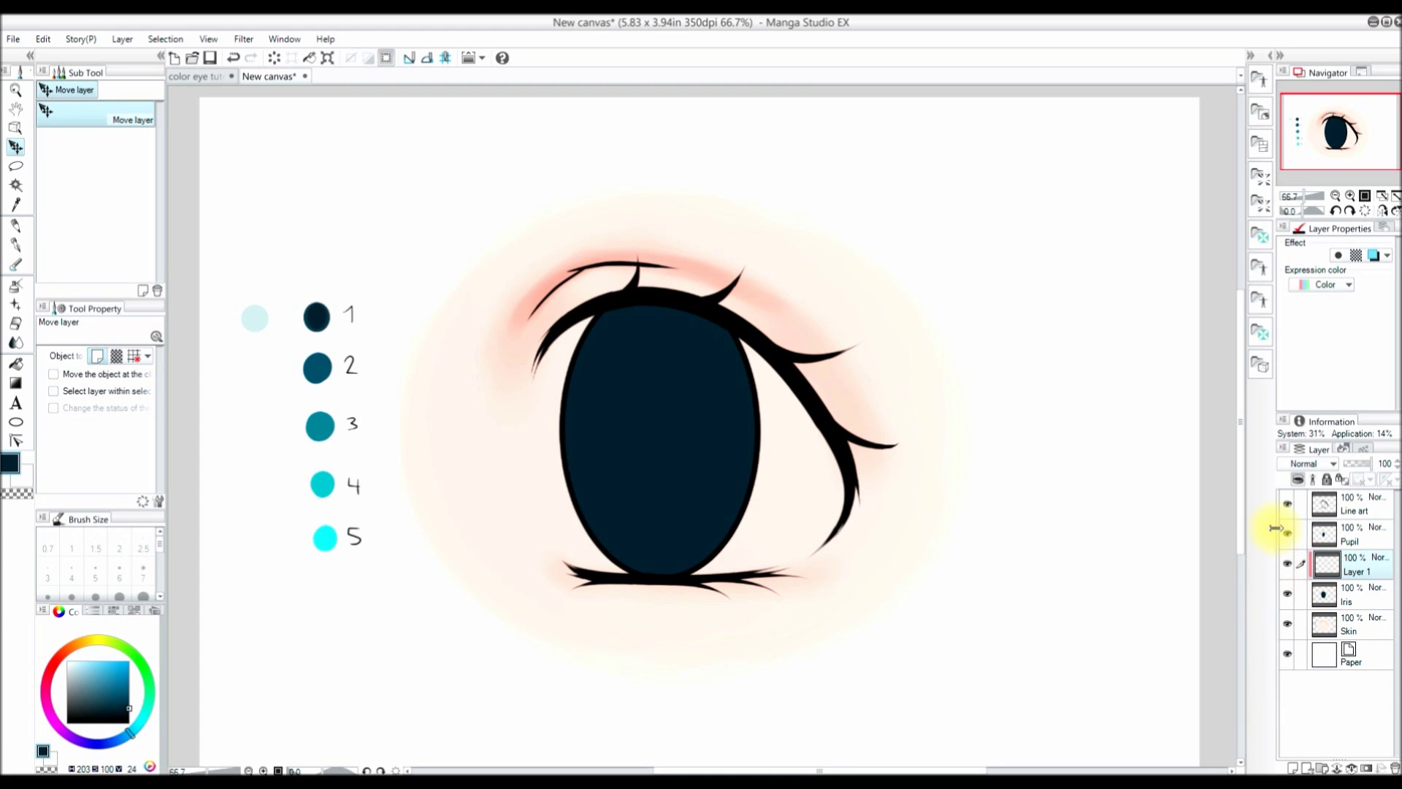
Step: Sample the dark blue of swatch 2 and set the G-pen 2 brush size to 17
click(16, 205)
click(316, 367)
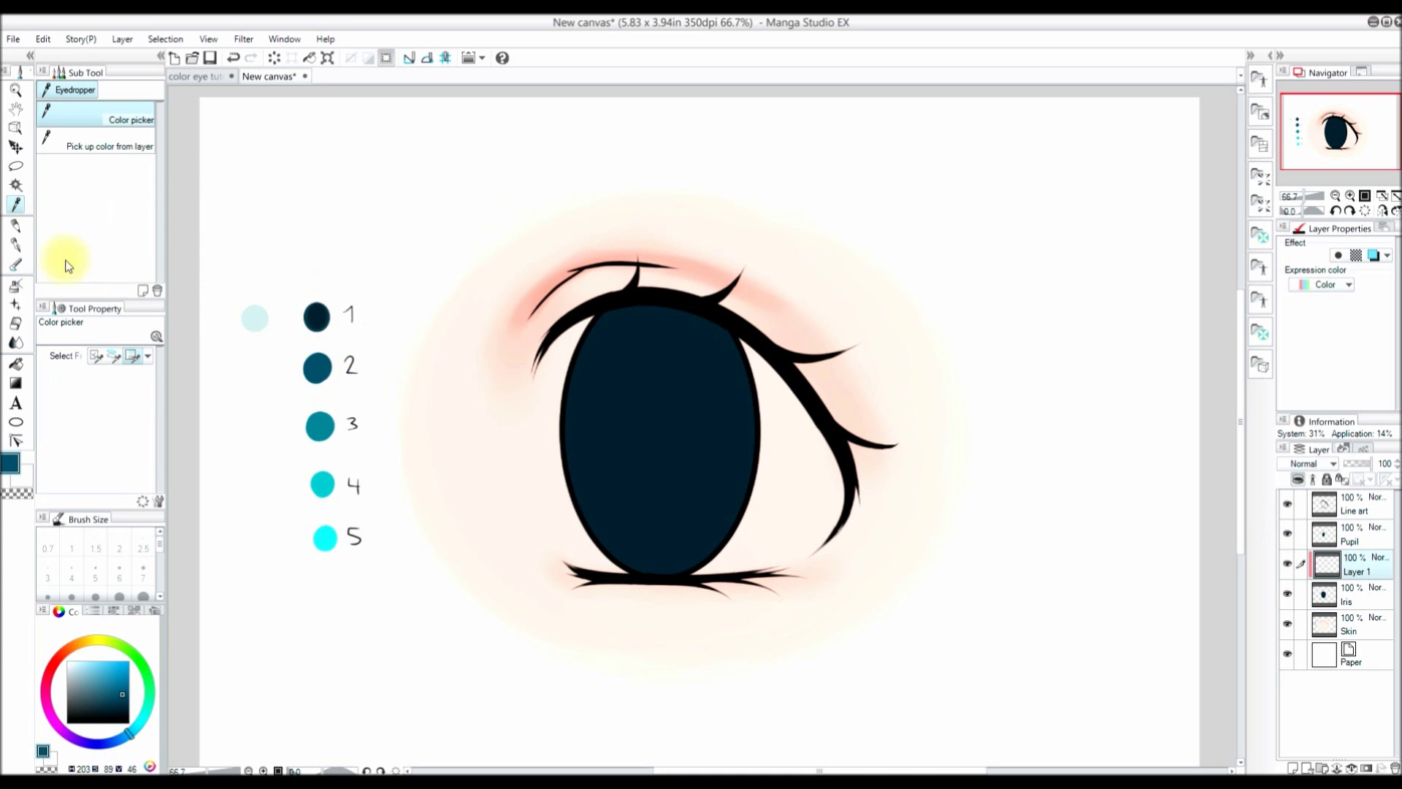
key(p)
click(143, 596)
Step: Try hatching the whole iris around the pupil with slanted pen strokes on the clipped layer, and undo the strokes
drag(711, 411, 753, 401)
drag(567, 445, 605, 435)
drag(714, 429, 755, 422)
drag(567, 464, 608, 454)
drag(712, 457, 753, 447)
drag(585, 516, 742, 494)
mouse_move(621, 559)
mouse_down()
mouse_move(734, 517)
mouse_move(716, 546)
mouse_up()
drag(701, 488, 749, 474)
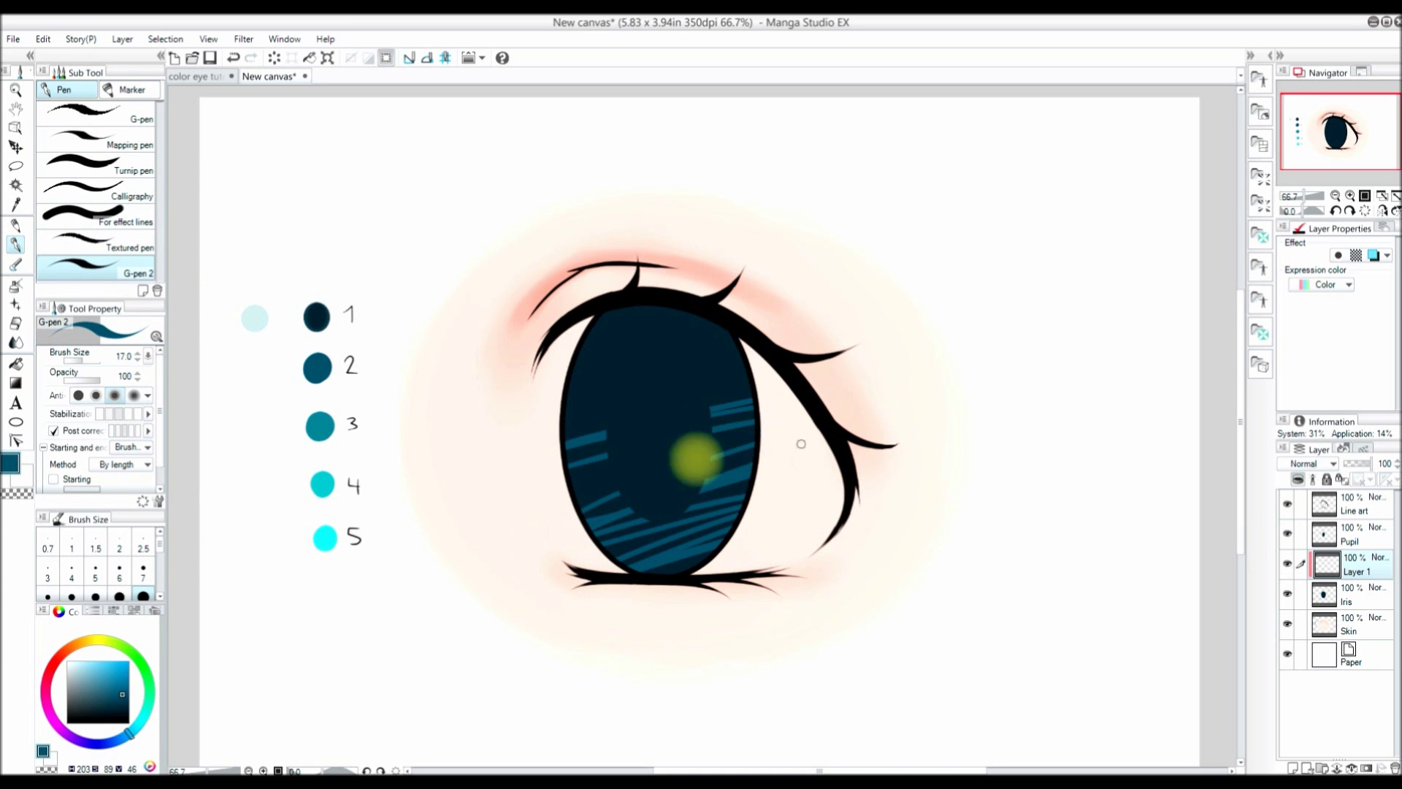
drag(706, 392, 747, 380)
drag(568, 401, 702, 321)
drag(587, 338, 661, 312)
drag(668, 352, 730, 335)
drag(577, 358, 687, 326)
drag(688, 361, 739, 350)
drag(703, 378, 746, 365)
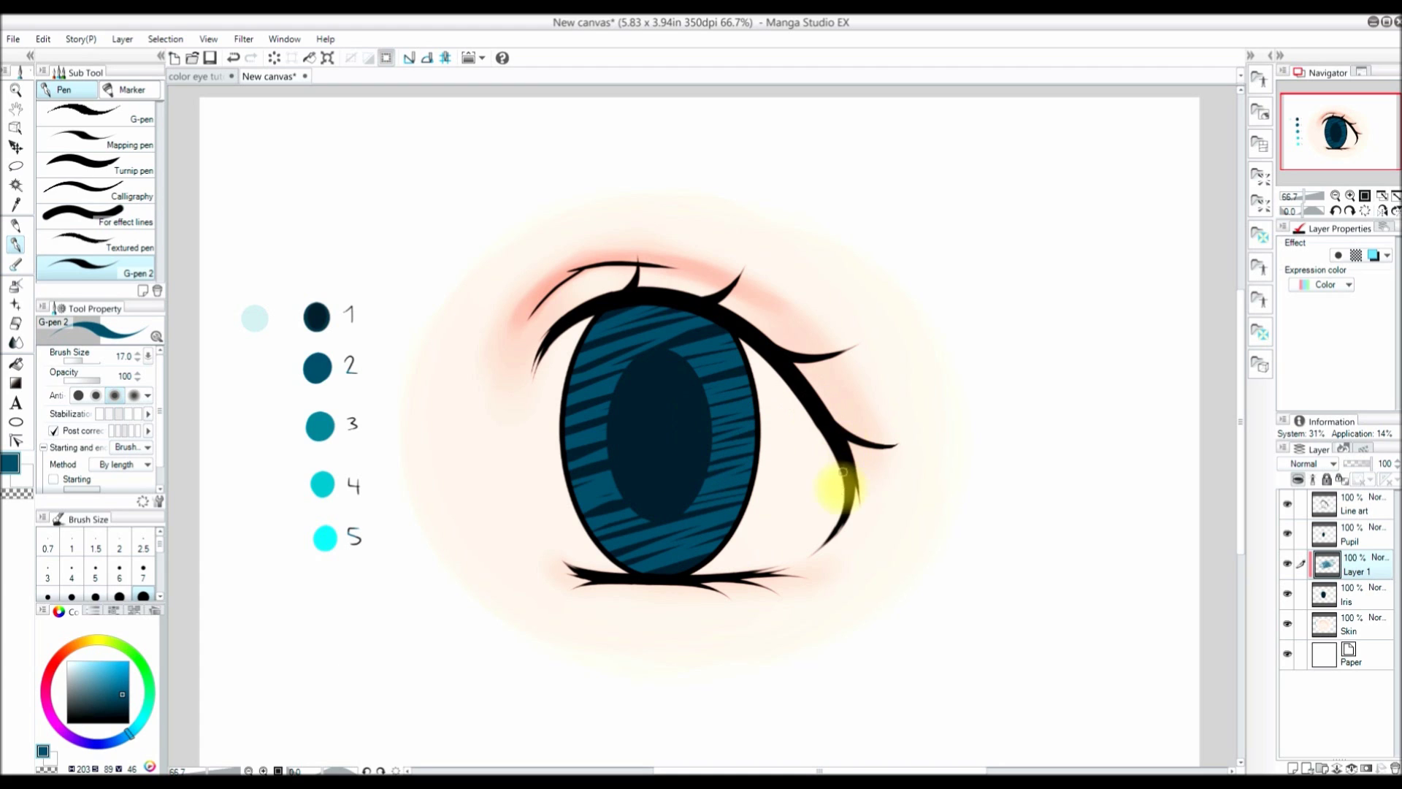
key(ctrl+z)
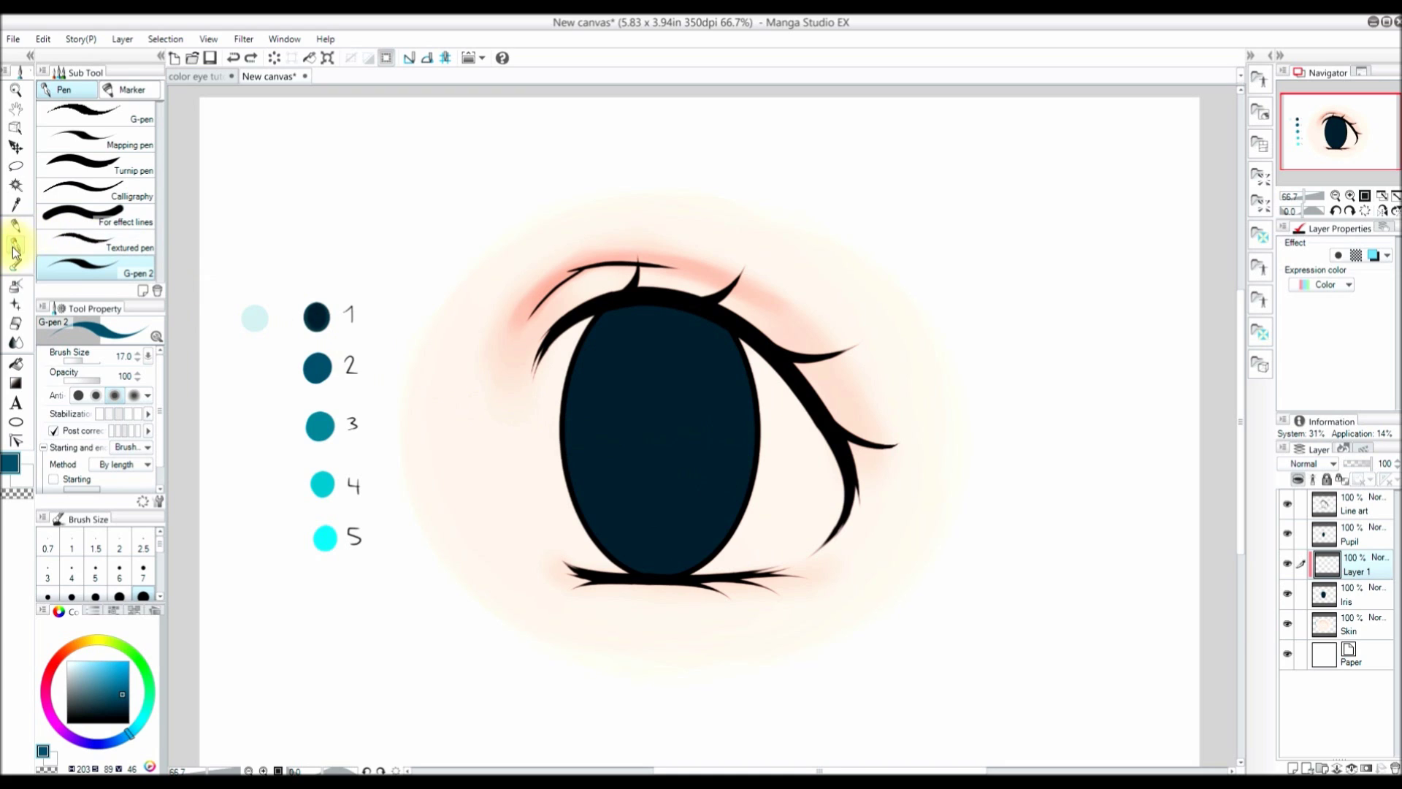
click(16, 287)
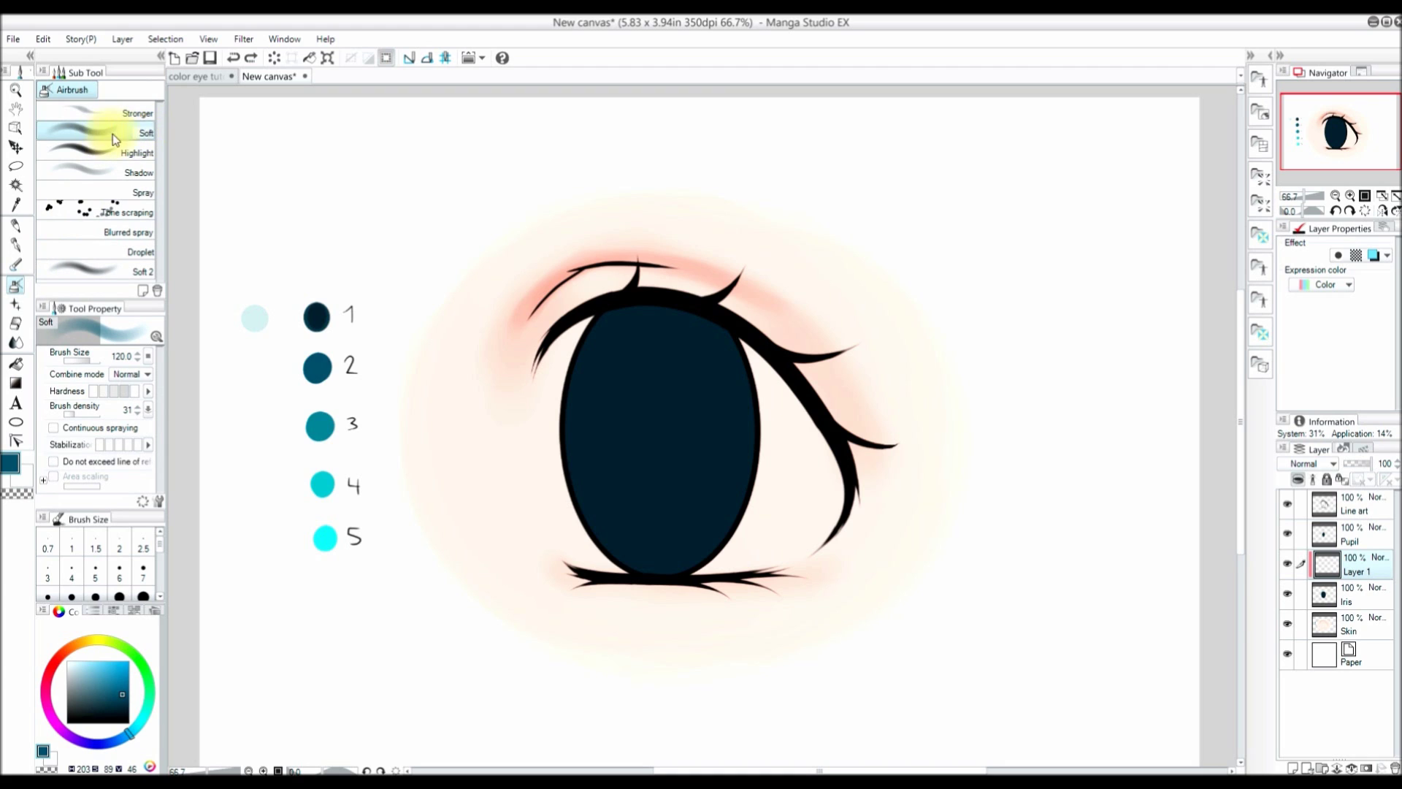
click(95, 393)
click(22, 240)
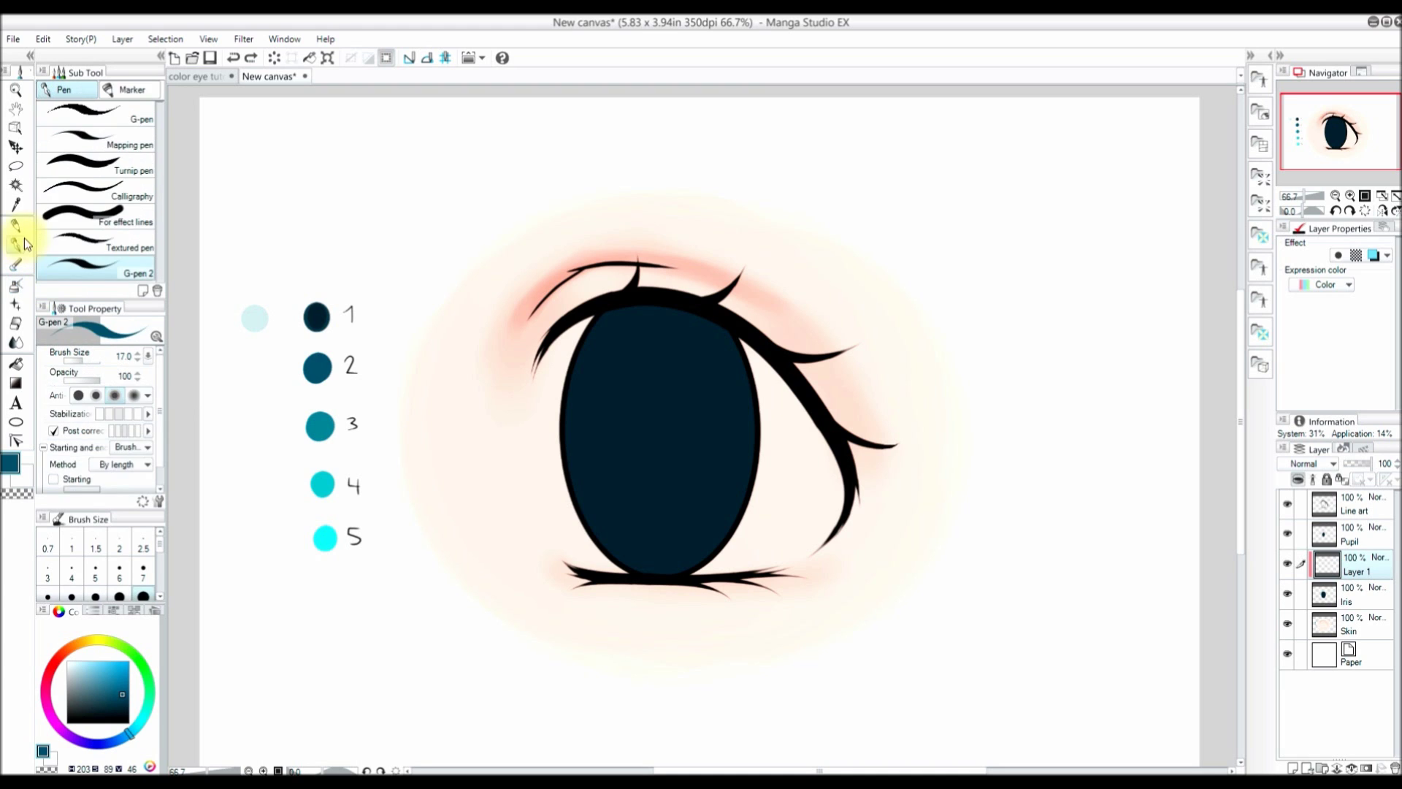
Step: Try spraying the turquoise of swatch 4 around the pupil with the Soft airbrush at size 120, and undo the strokes
click(15, 205)
click(322, 483)
click(16, 284)
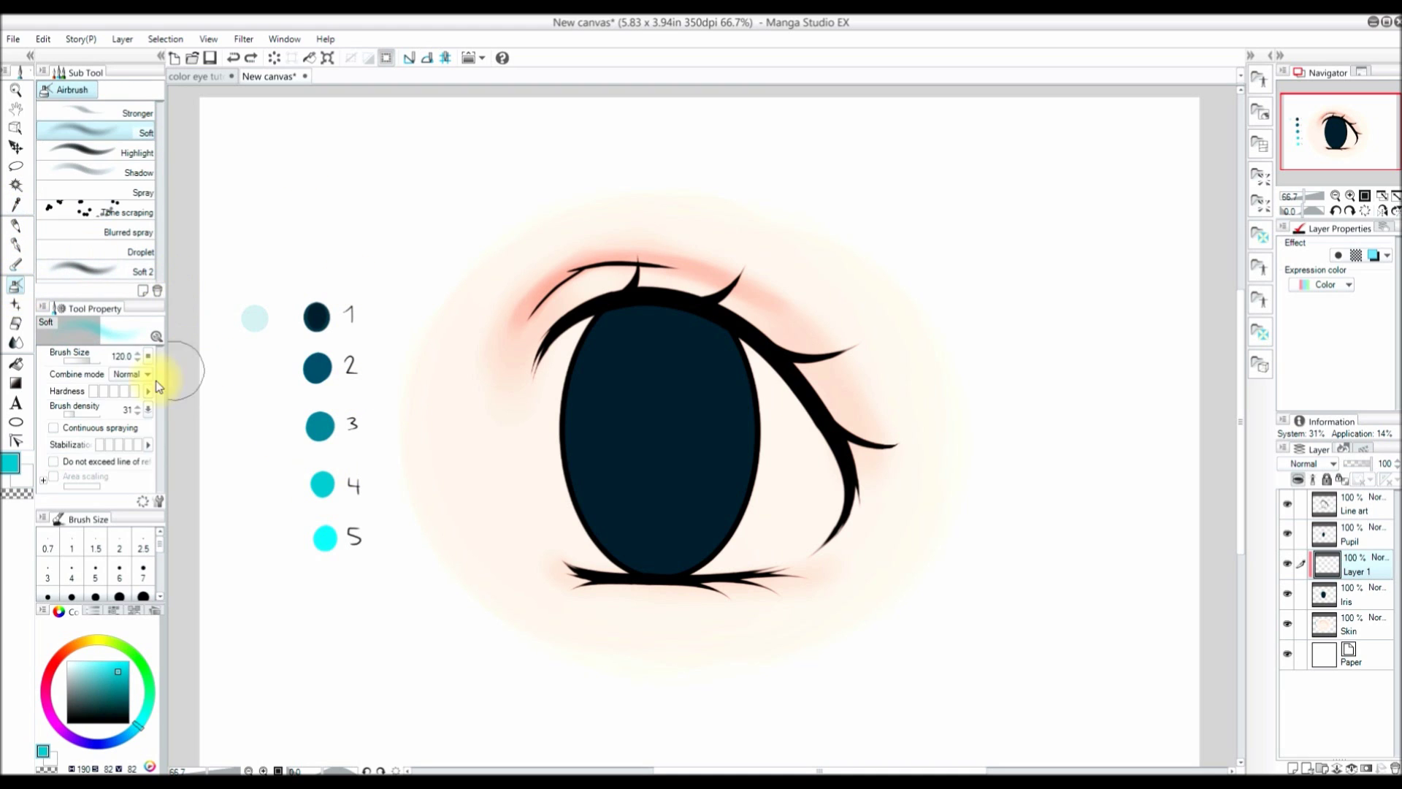
mouse_move(641, 391)
mouse_down()
mouse_move(617, 442)
mouse_move(596, 437)
mouse_move(608, 382)
mouse_move(651, 349)
mouse_up()
key(ctrl+z)
key(ctrl+z)
key(ctrl+z)
key(ctrl+z)
key(ctrl+z)
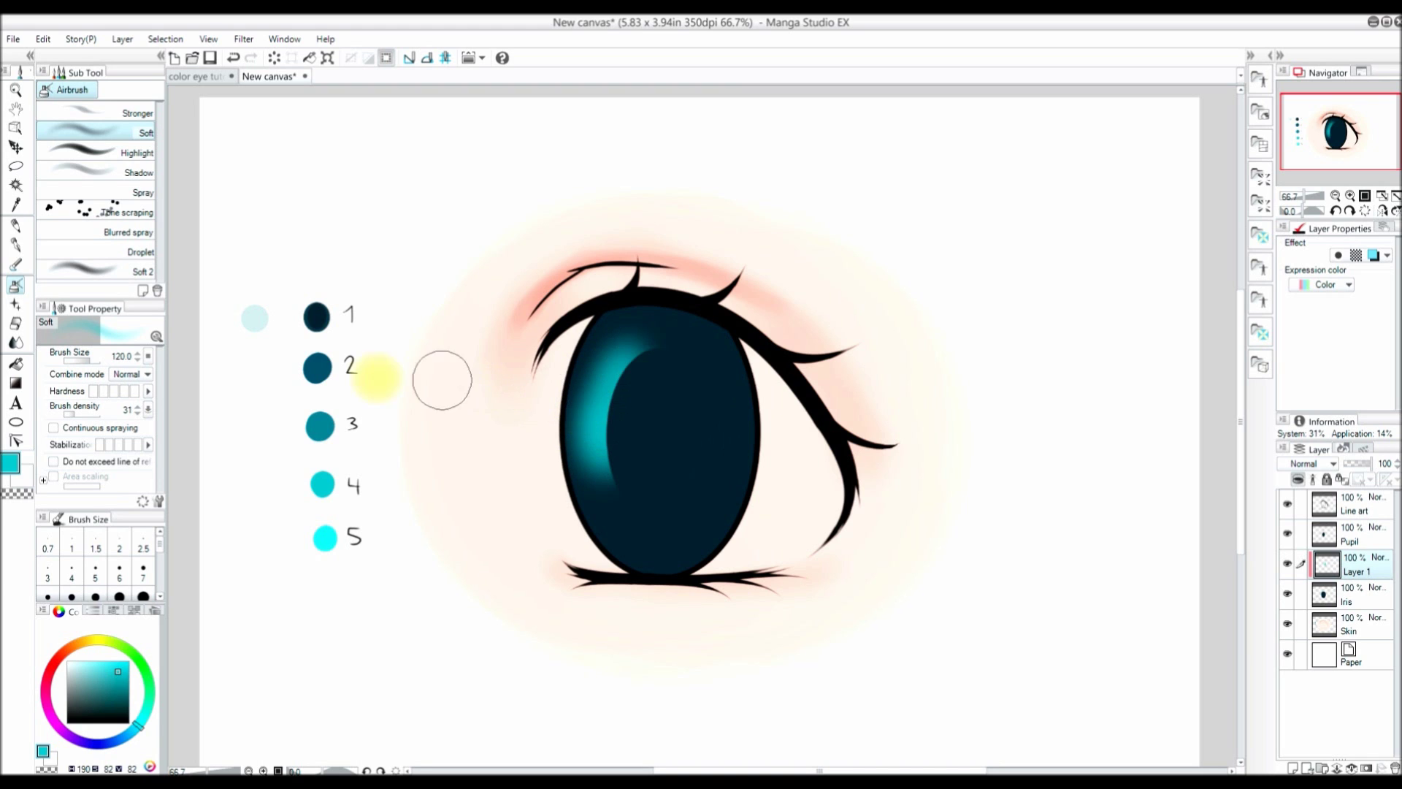
mouse_move(643, 321)
mouse_down()
mouse_move(601, 392)
mouse_move(594, 375)
mouse_move(642, 329)
mouse_move(605, 434)
mouse_move(611, 476)
mouse_move(598, 380)
mouse_move(716, 374)
mouse_up()
key(ctrl+z)
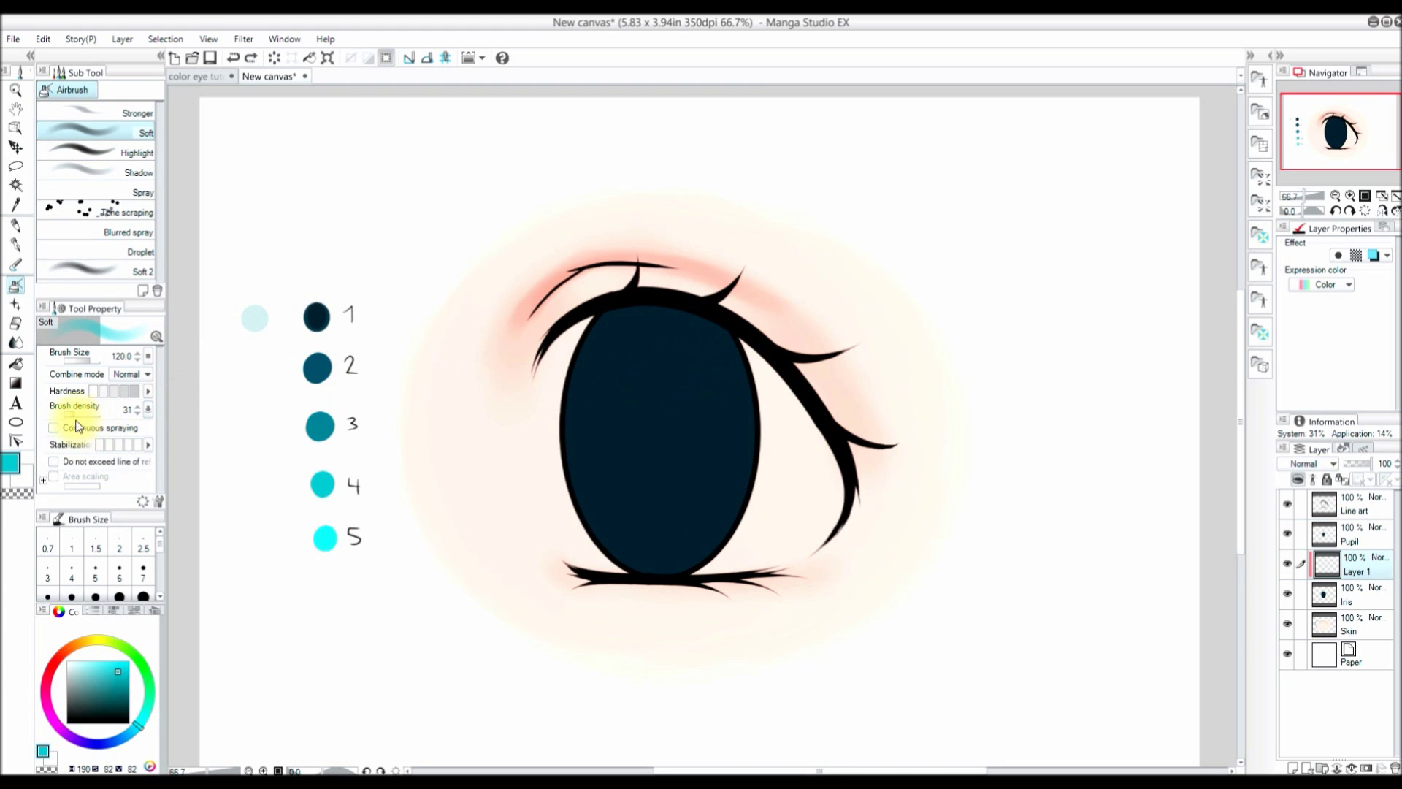
Step: Test a low brush density and a density of 100 with airbrush strokes on either side of the iris, and undo both
drag(72, 413, 65, 414)
drag(600, 424, 639, 529)
drag(67, 414, 100, 415)
mouse_move(710, 391)
mouse_down()
mouse_move(721, 448)
mouse_move(700, 478)
mouse_move(792, 424)
mouse_move(730, 467)
mouse_up()
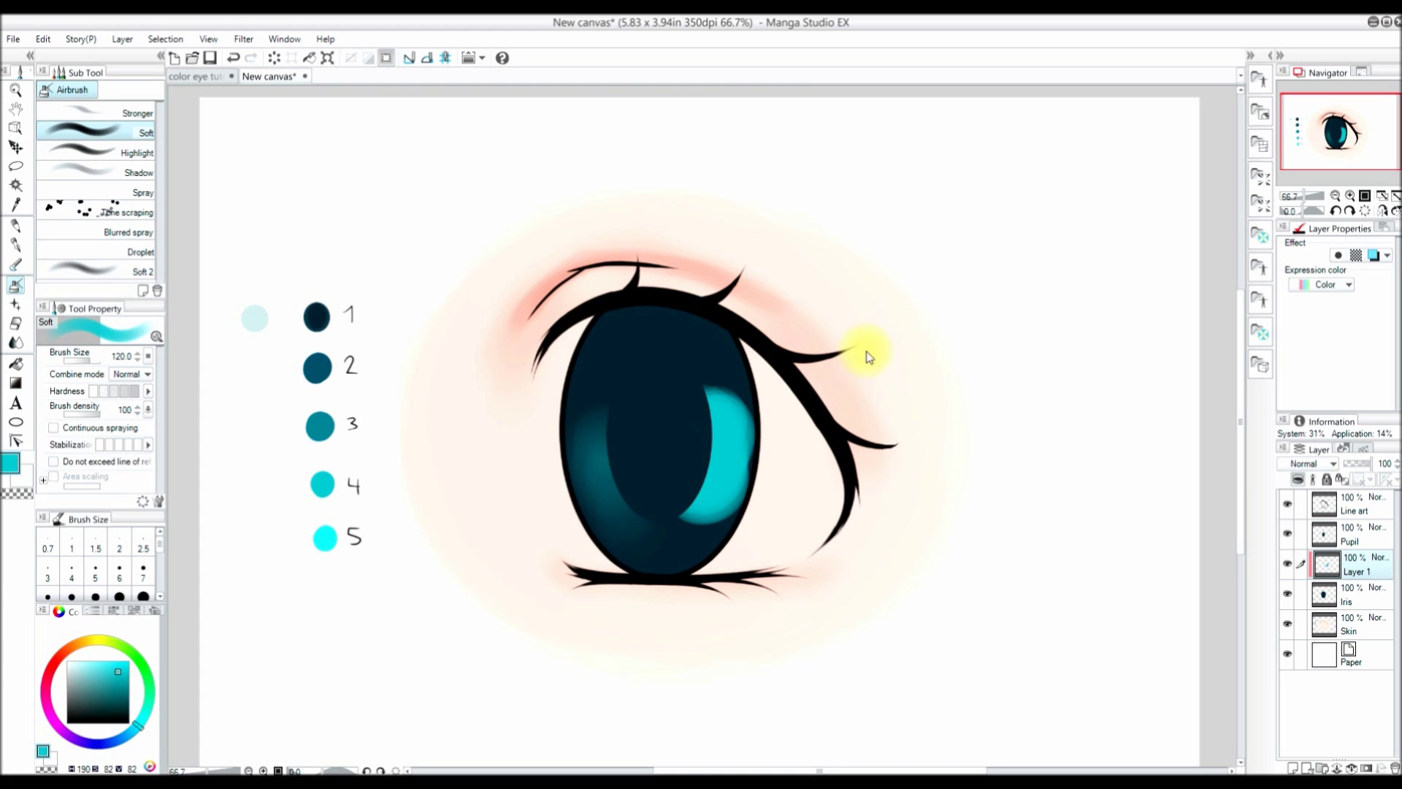
key(ctrl+z)
key(ctrl+z)
Step: Spray the dark blue of swatch 2 over the lower iris with the Soft airbrush at density 30 and size 400
drag(95, 415, 72, 416)
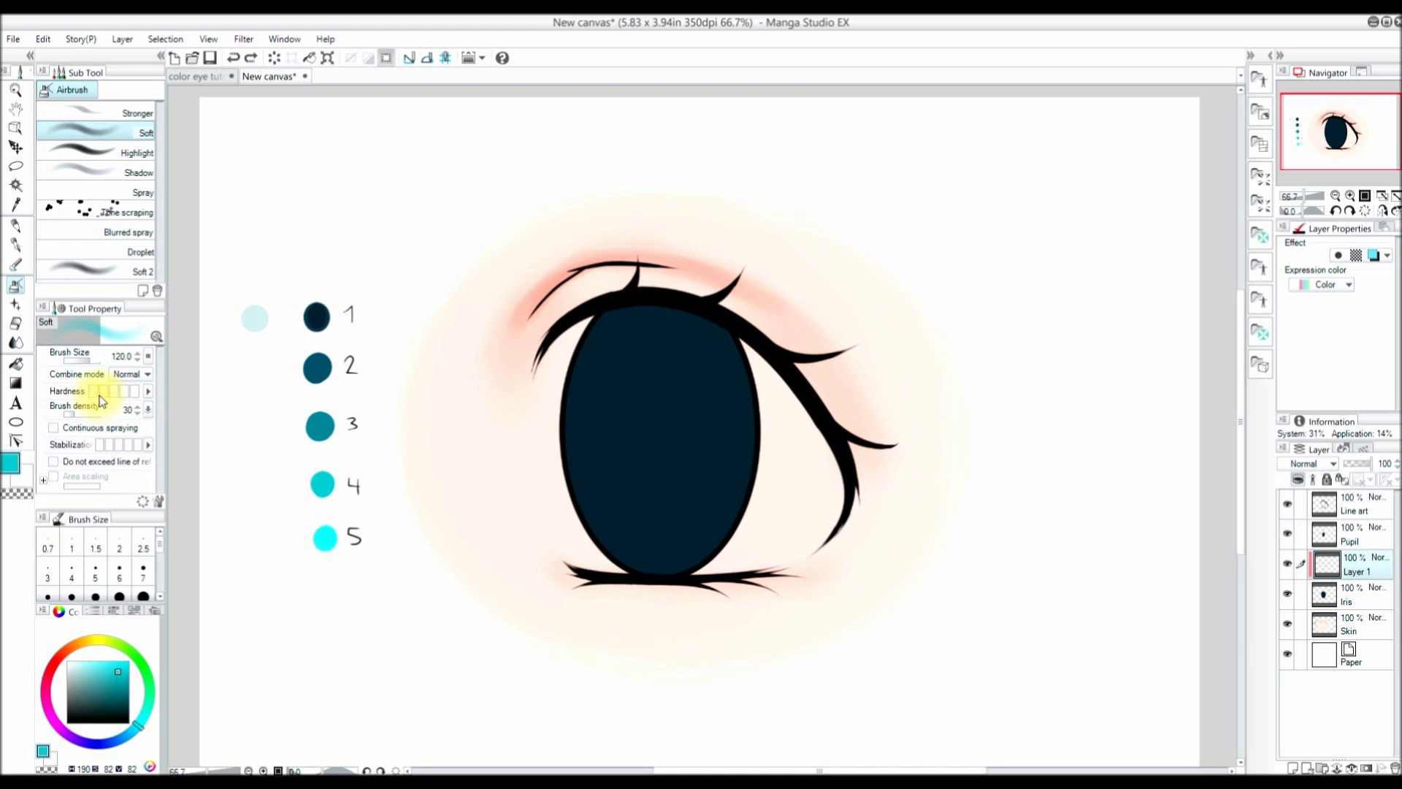
click(15, 203)
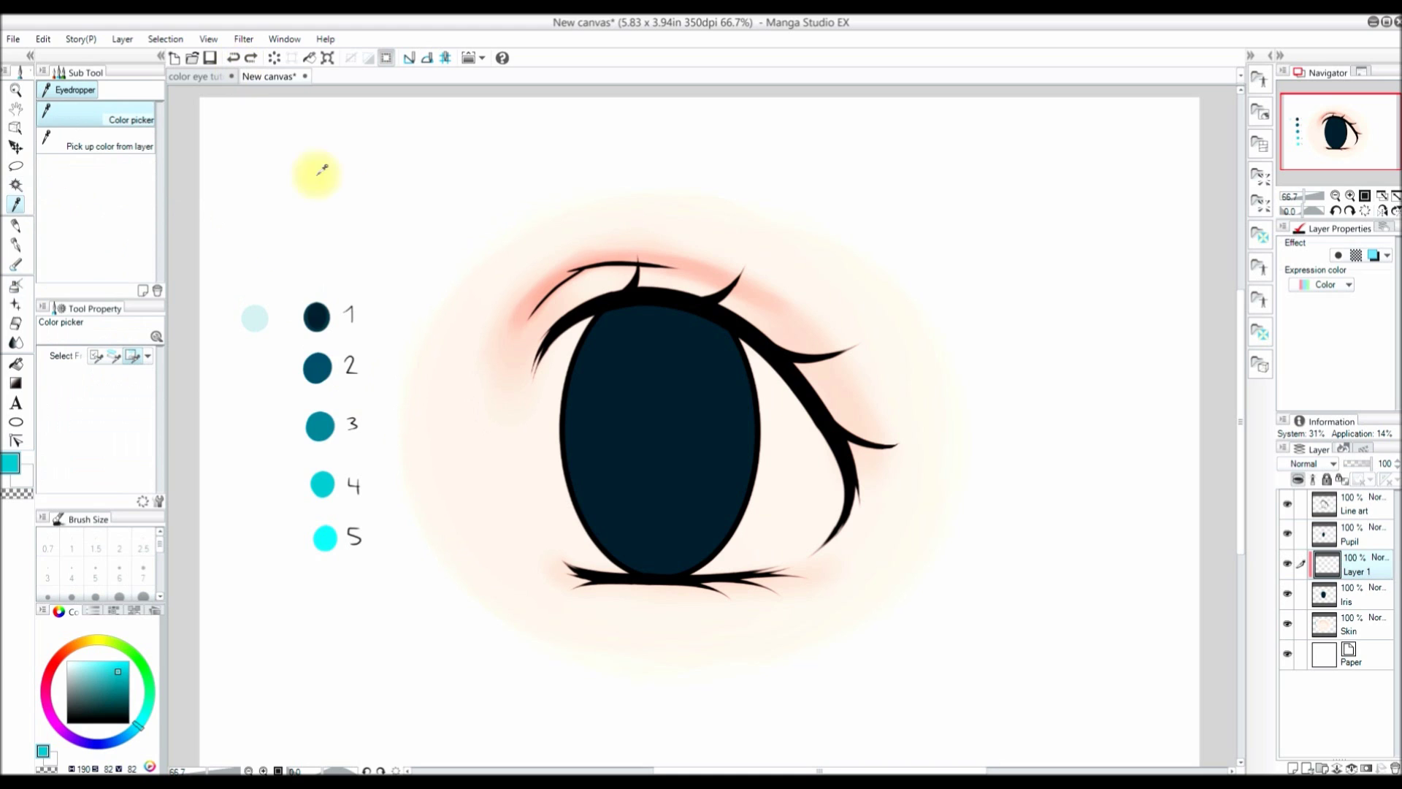
click(319, 361)
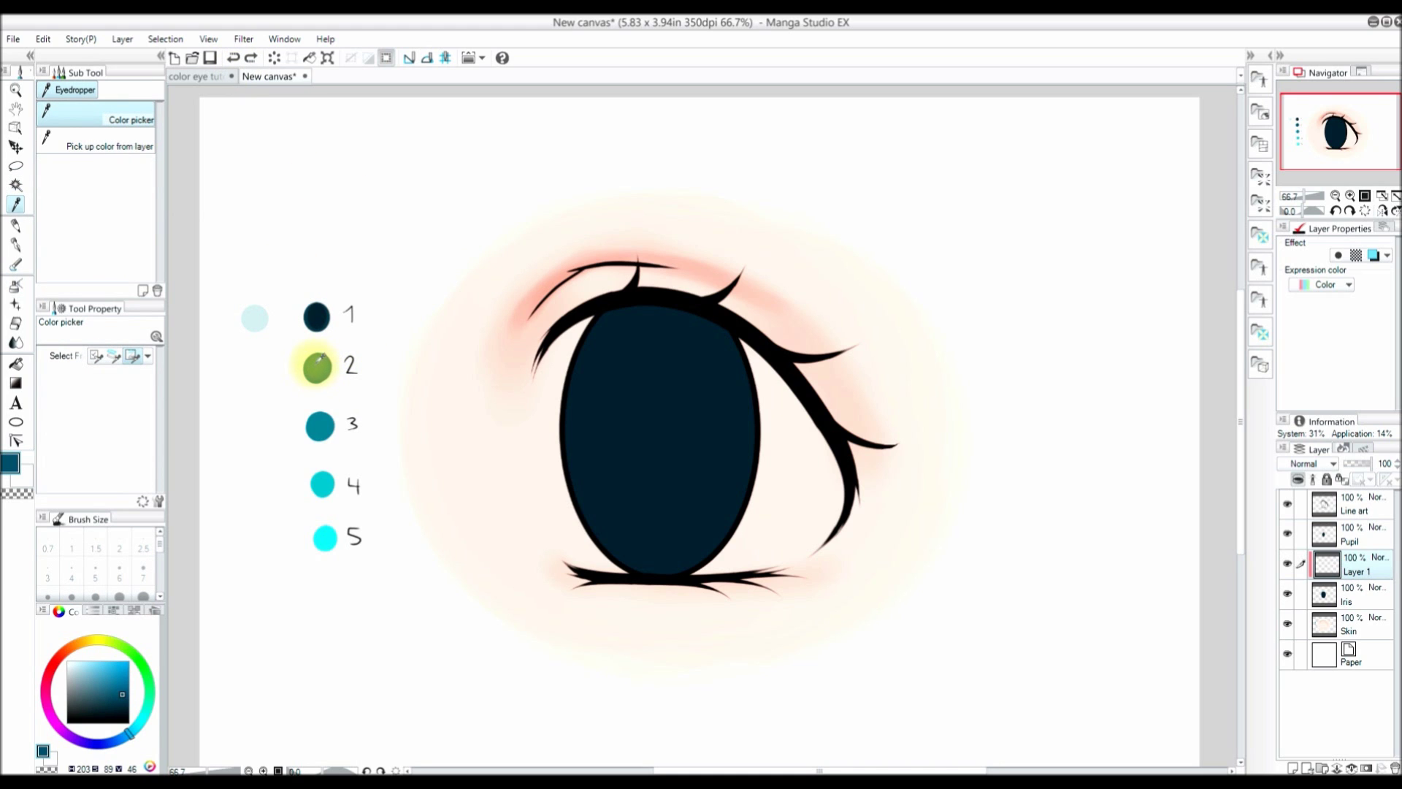
click(16, 285)
drag(162, 542, 162, 574)
click(143, 589)
click(47, 597)
drag(665, 503, 614, 511)
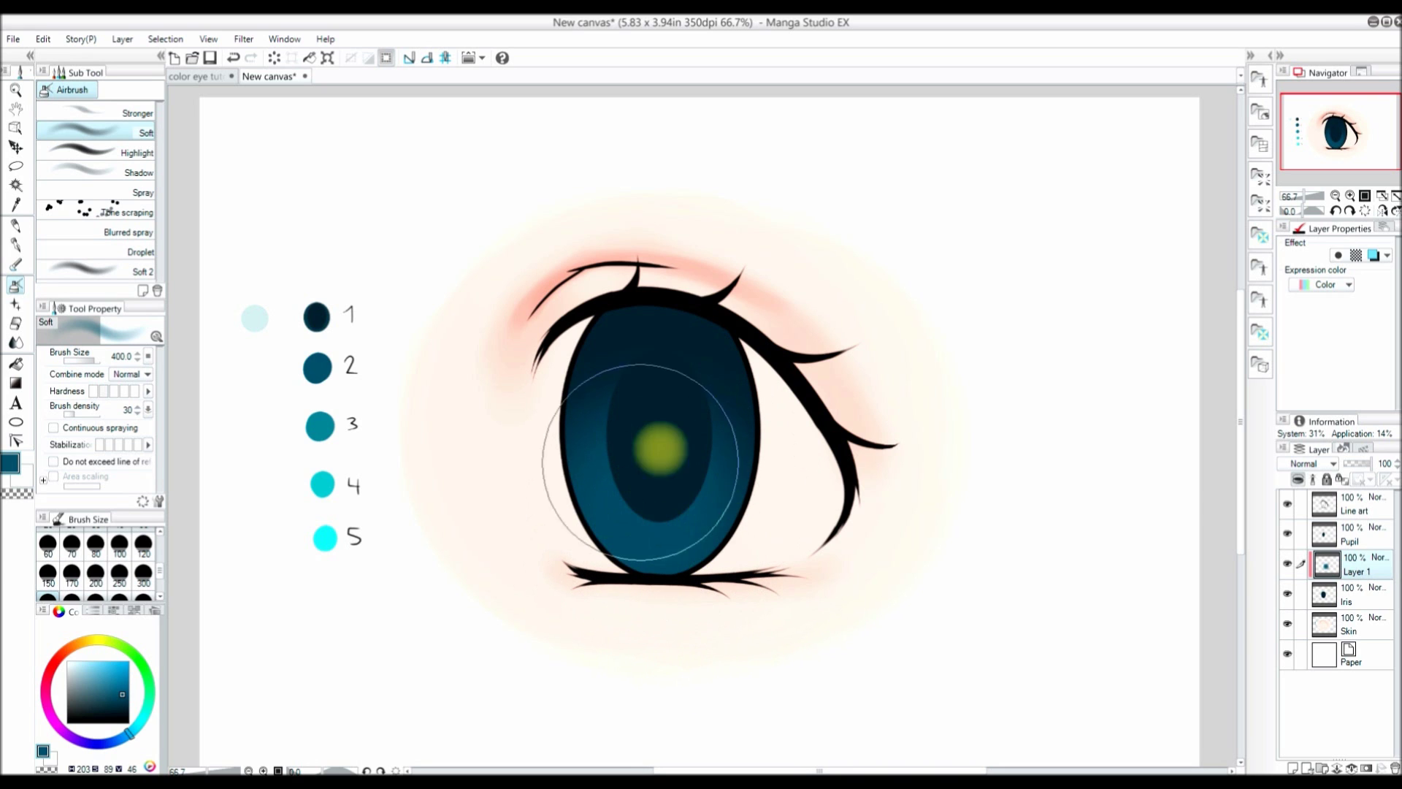
key(ctrl+z)
click(862, 451)
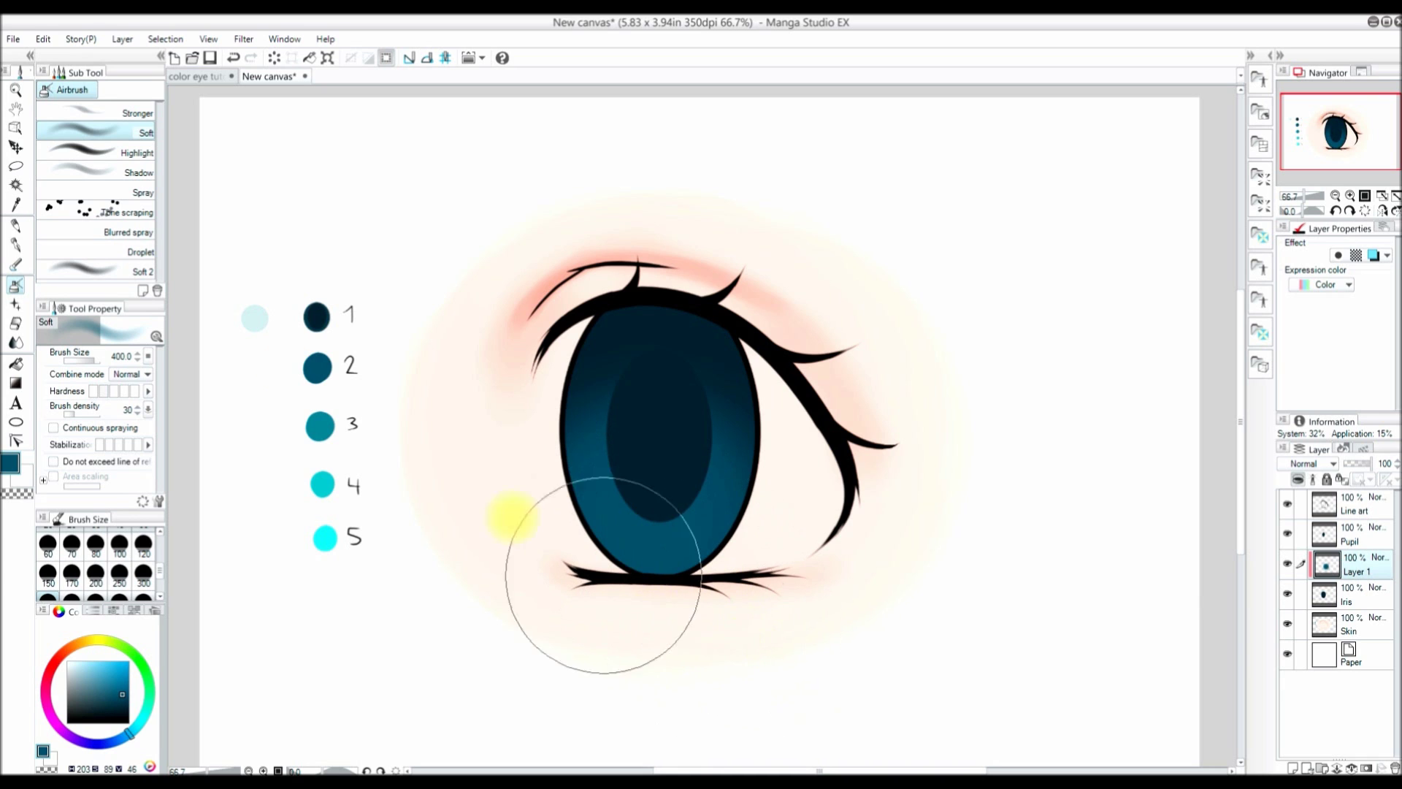
Step: Build up the teal of swatch 3 over the lower part of the iris with the Soft airbrush at sizes 300 and 250
click(18, 205)
click(320, 426)
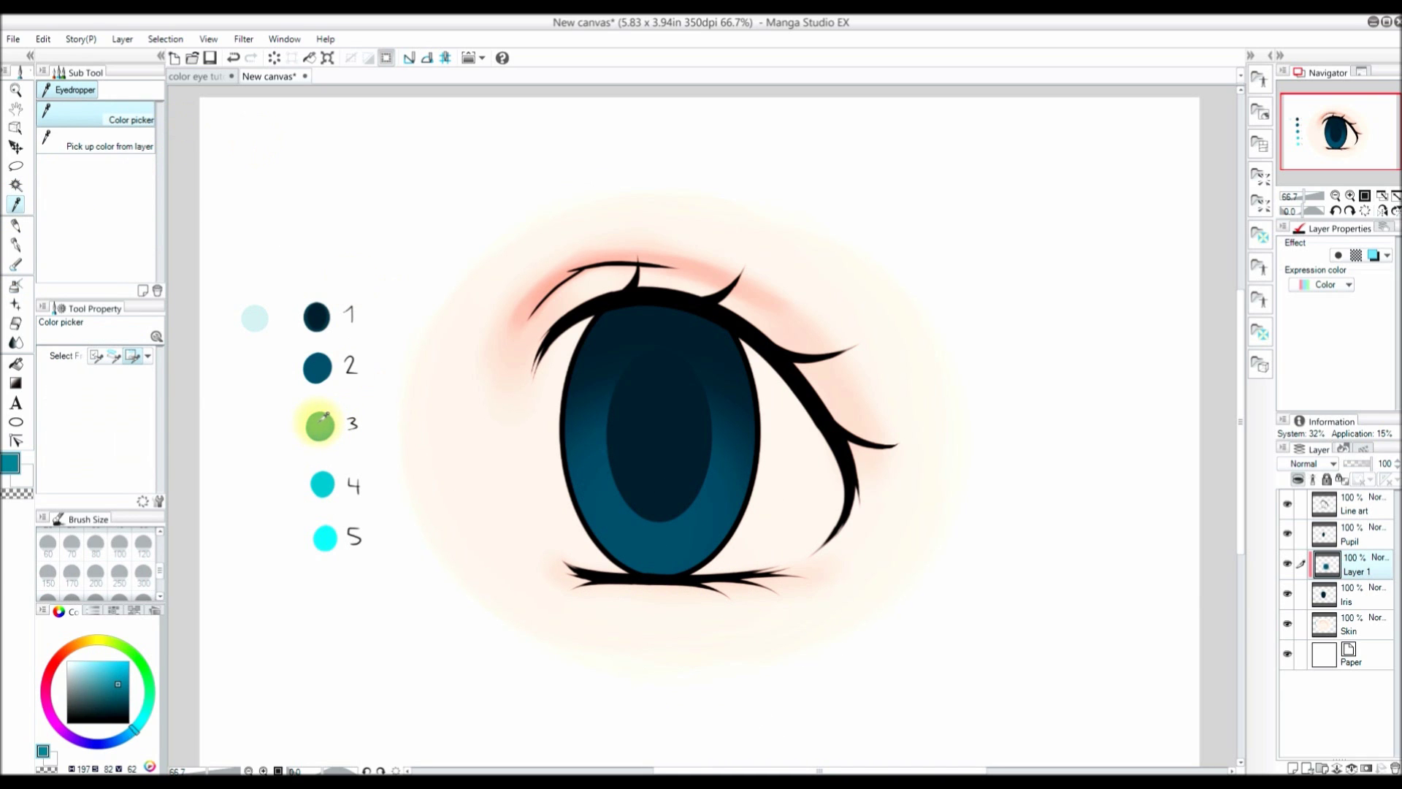
click(22, 287)
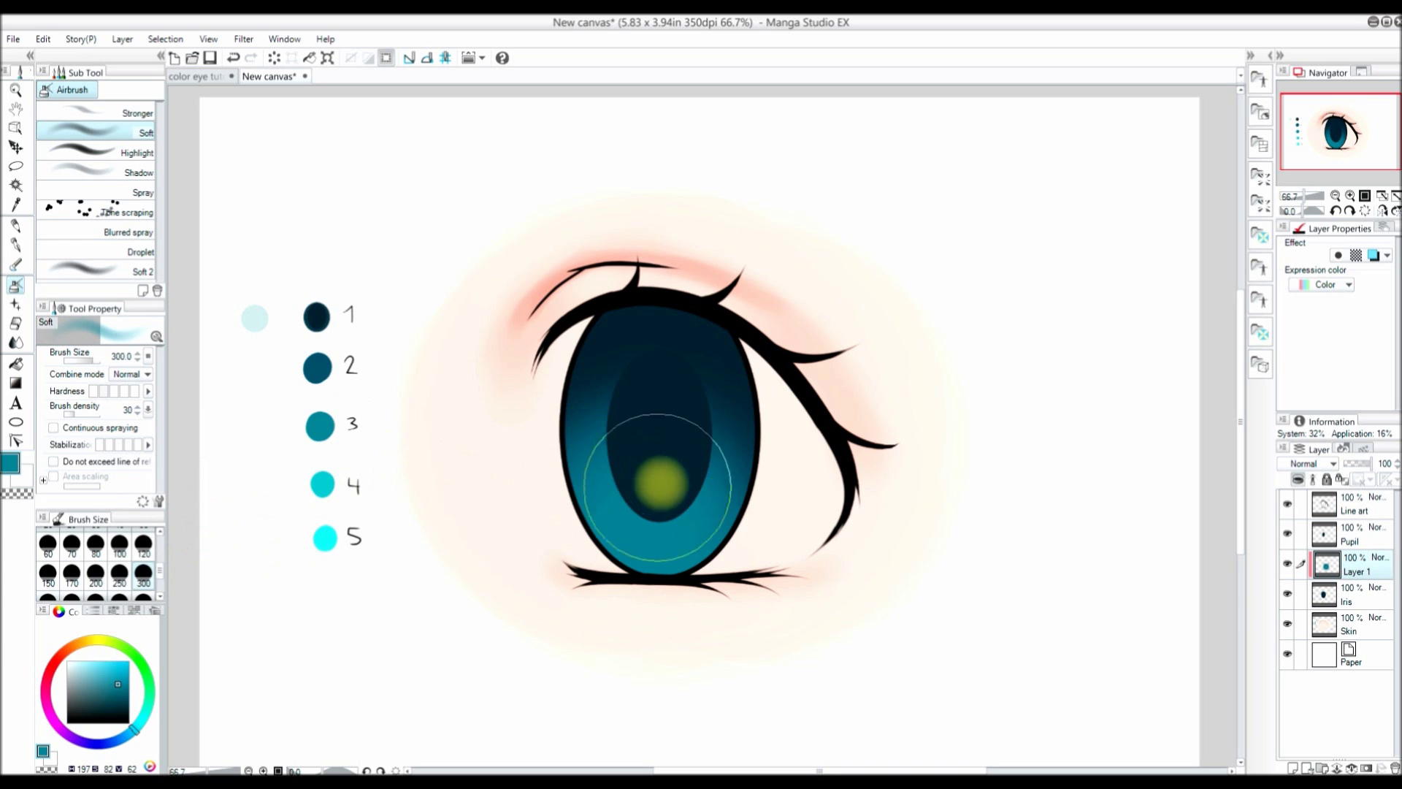
click(119, 573)
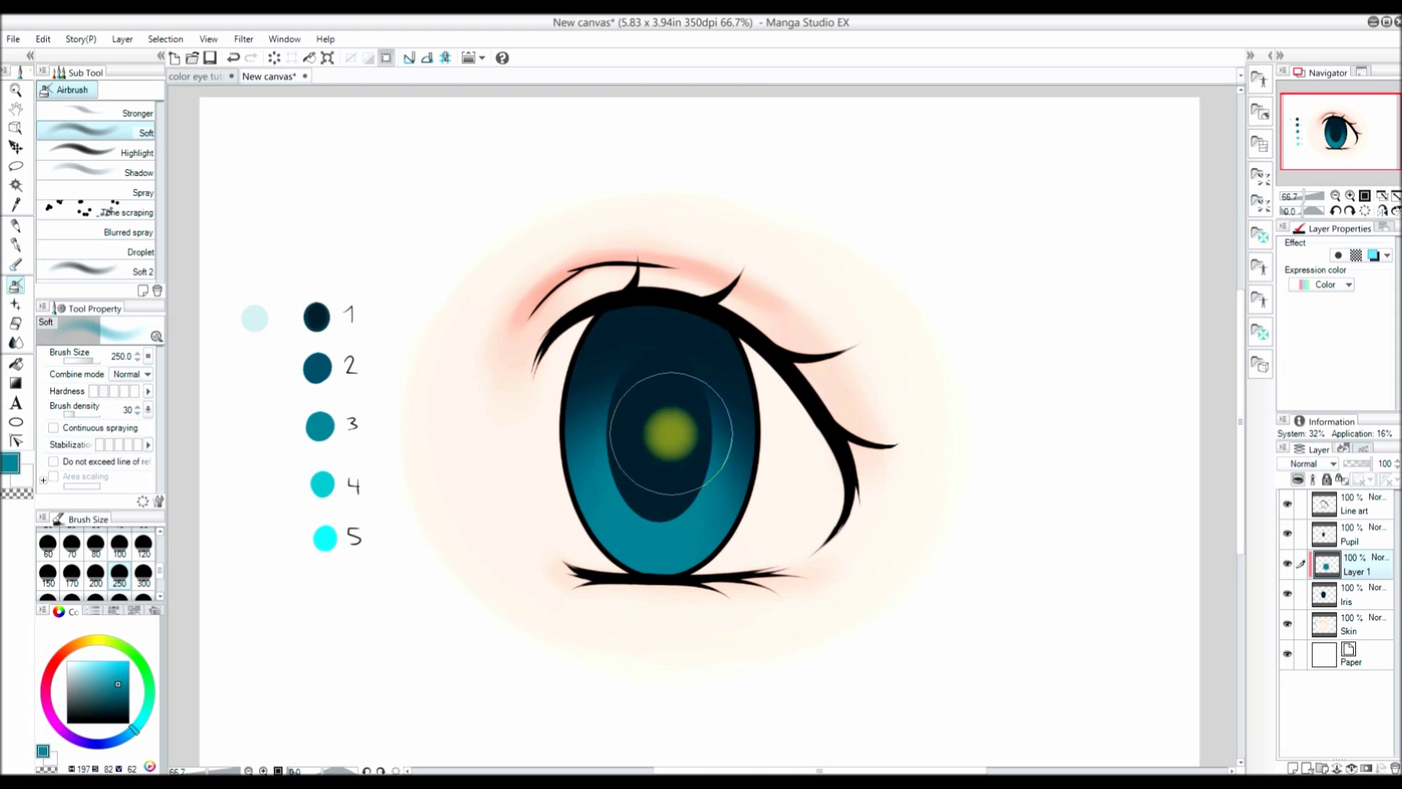
Step: Spray the turquoise of swatch 4 across the bottom of the iris below the pupil with the Soft airbrush at size 250
click(15, 205)
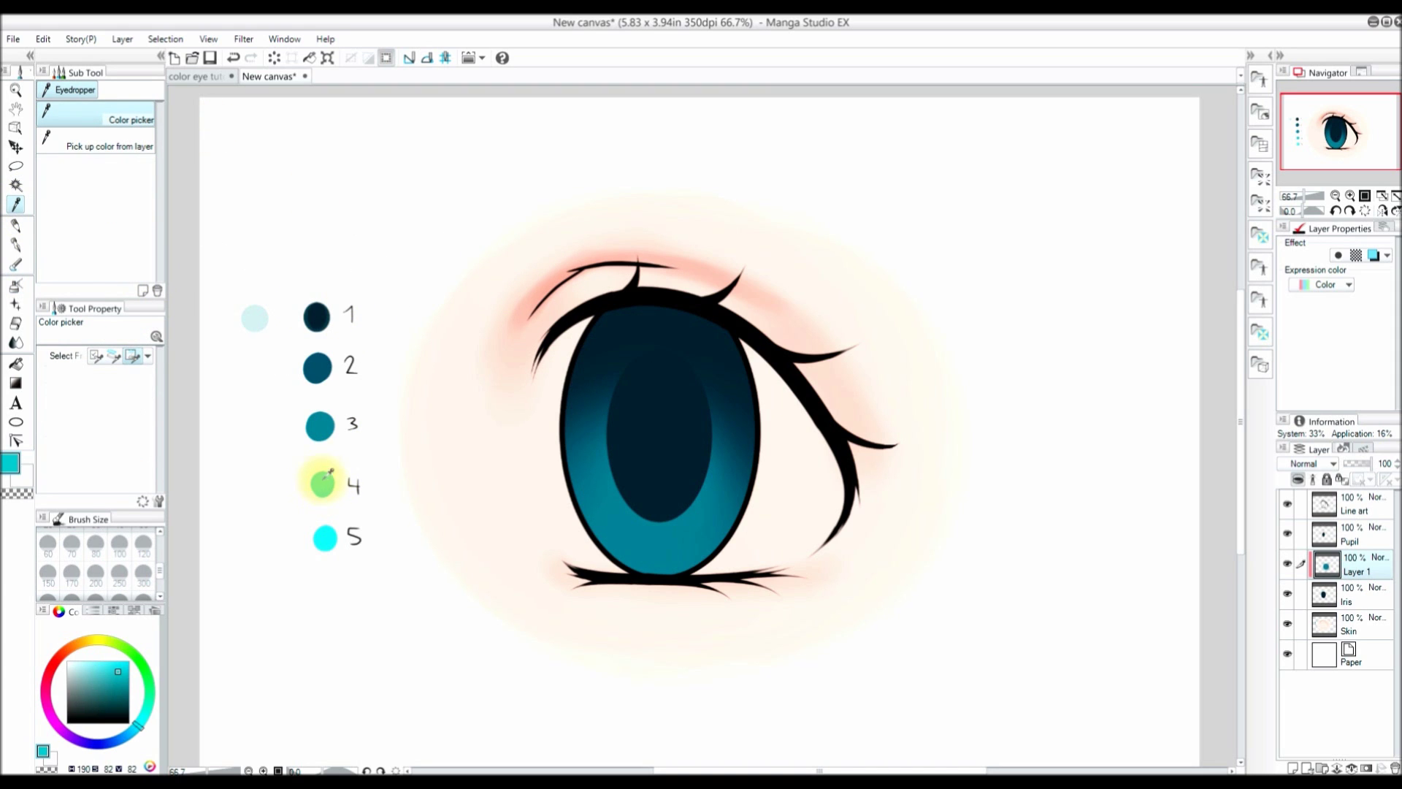
click(15, 285)
mouse_move(661, 523)
mouse_down()
mouse_move(647, 498)
mouse_move(643, 524)
mouse_move(655, 487)
mouse_move(672, 517)
mouse_move(688, 474)
mouse_move(653, 537)
mouse_move(652, 488)
mouse_move(640, 517)
mouse_move(655, 429)
mouse_move(660, 516)
mouse_move(708, 477)
mouse_move(695, 512)
mouse_move(815, 333)
mouse_move(864, 428)
mouse_move(650, 515)
mouse_move(661, 539)
mouse_move(685, 516)
mouse_move(650, 530)
mouse_move(639, 472)
mouse_move(651, 454)
mouse_move(652, 496)
mouse_move(657, 445)
mouse_up()
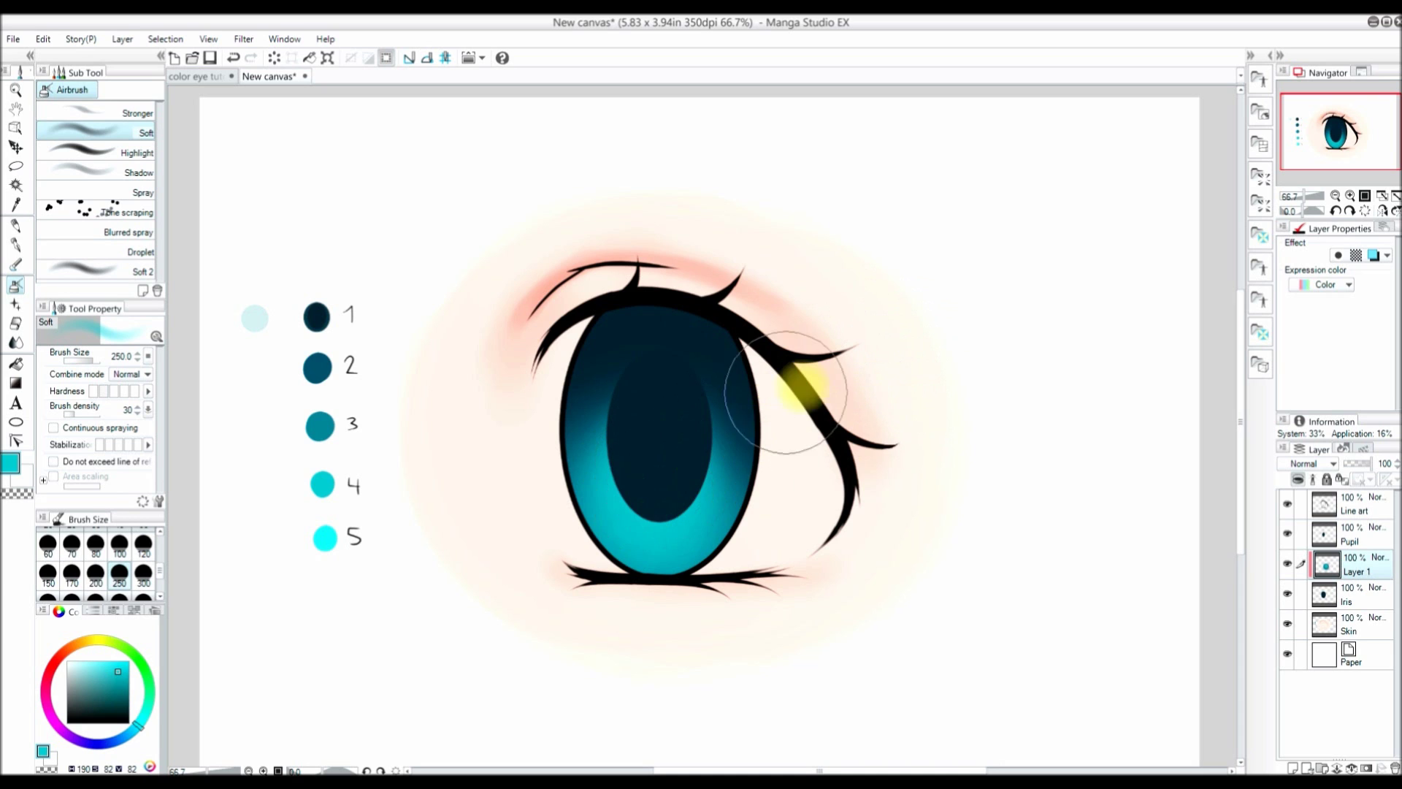
Step: Refine the shading around the iris with the Soft airbrush at size 60, using the colours of swatches 3, 2 and 1
key(i)
click(15, 284)
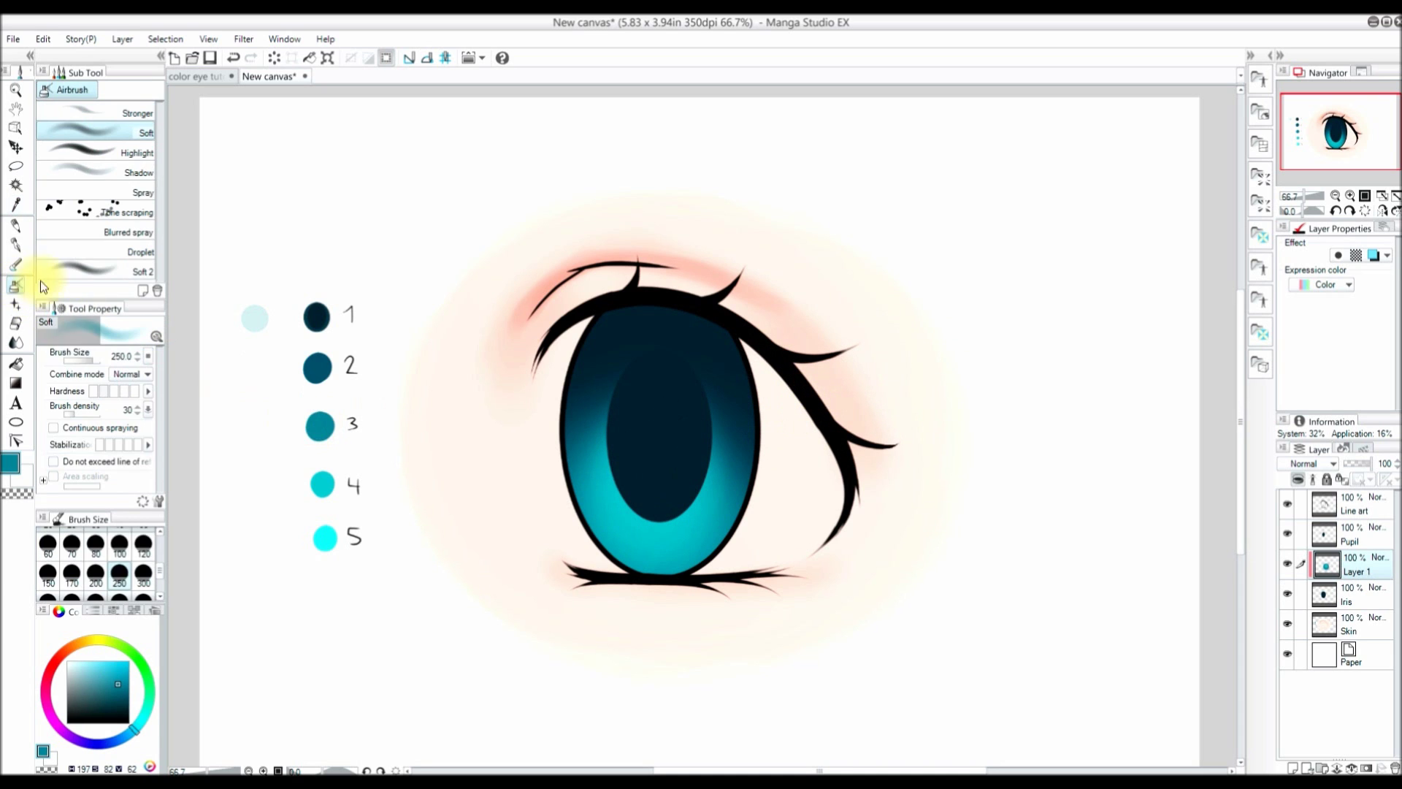
click(47, 544)
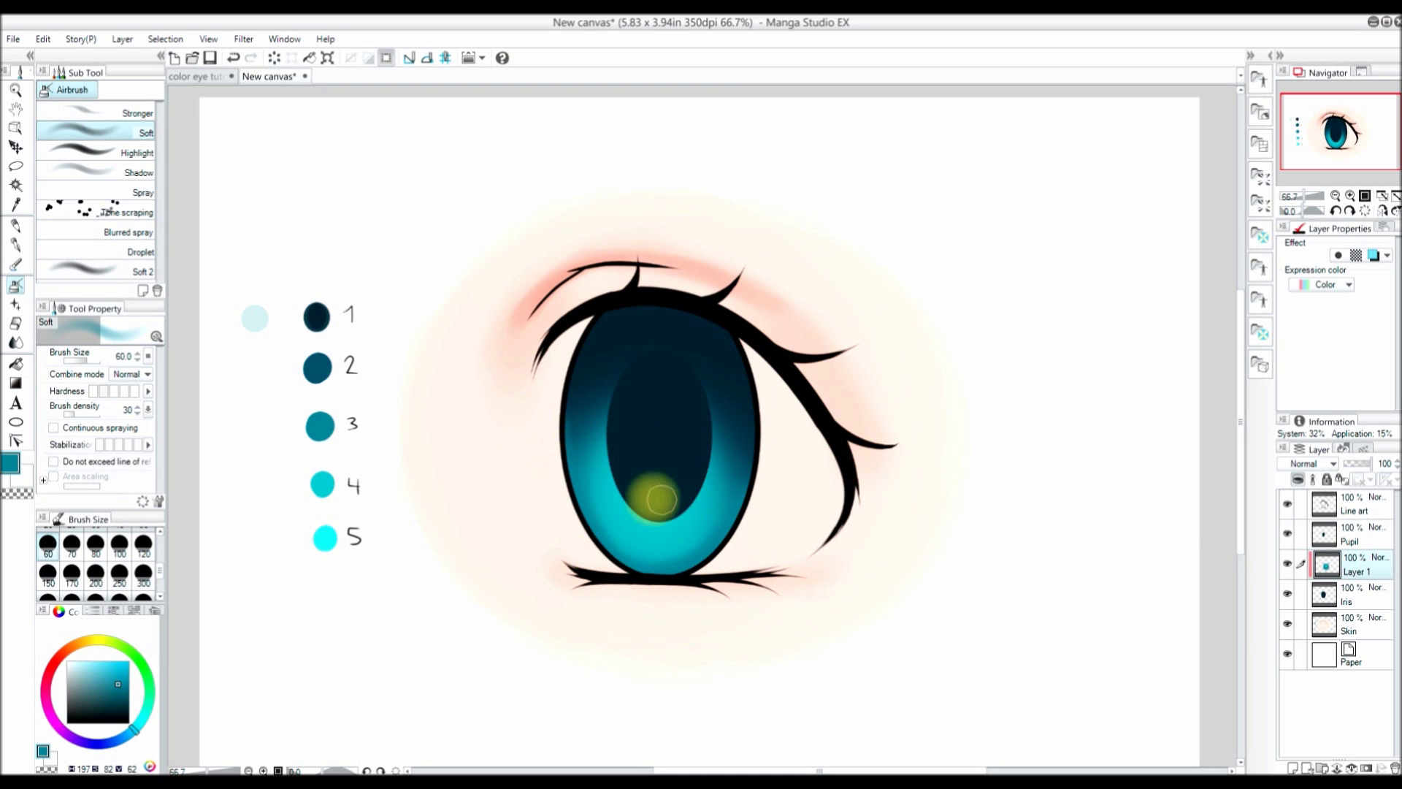
click(15, 205)
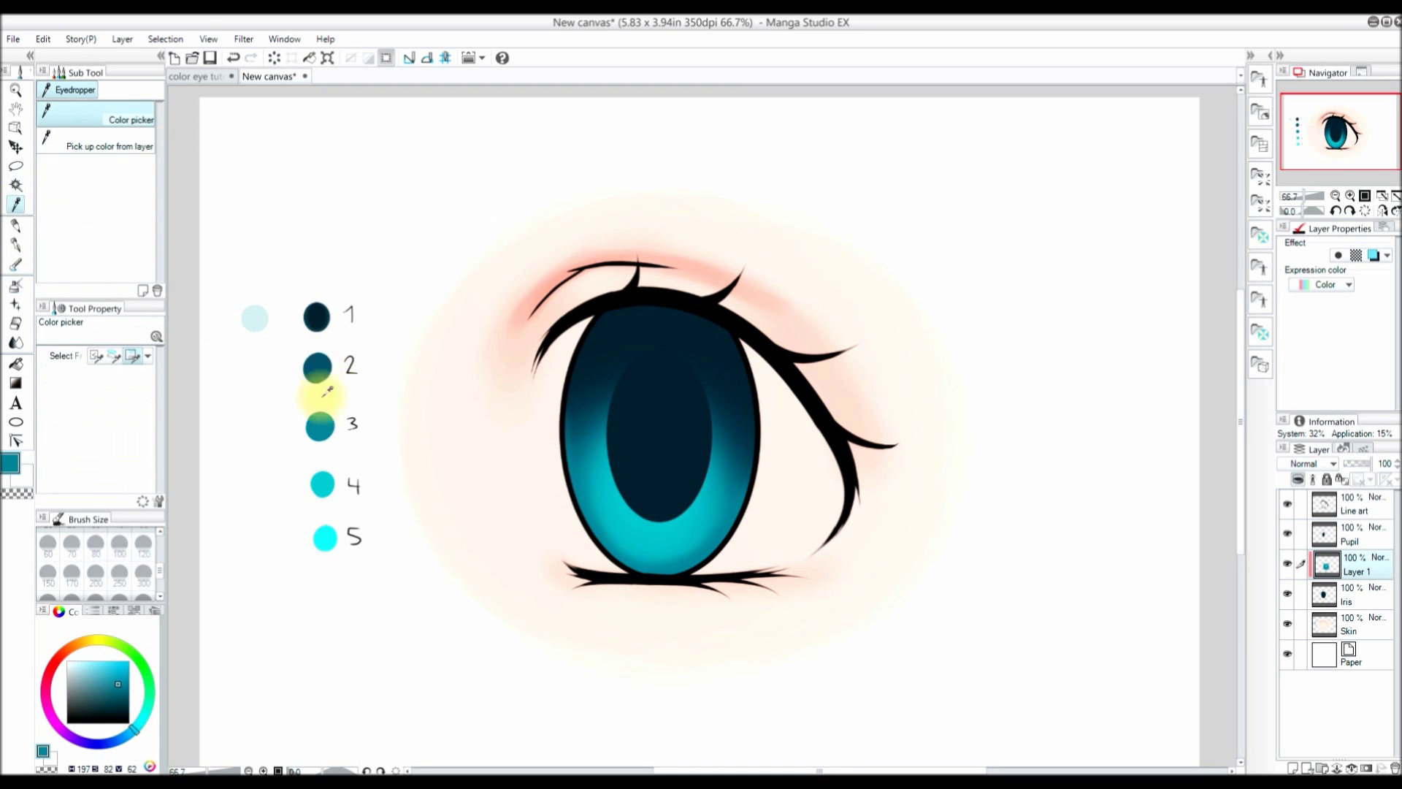
click(330, 357)
click(17, 287)
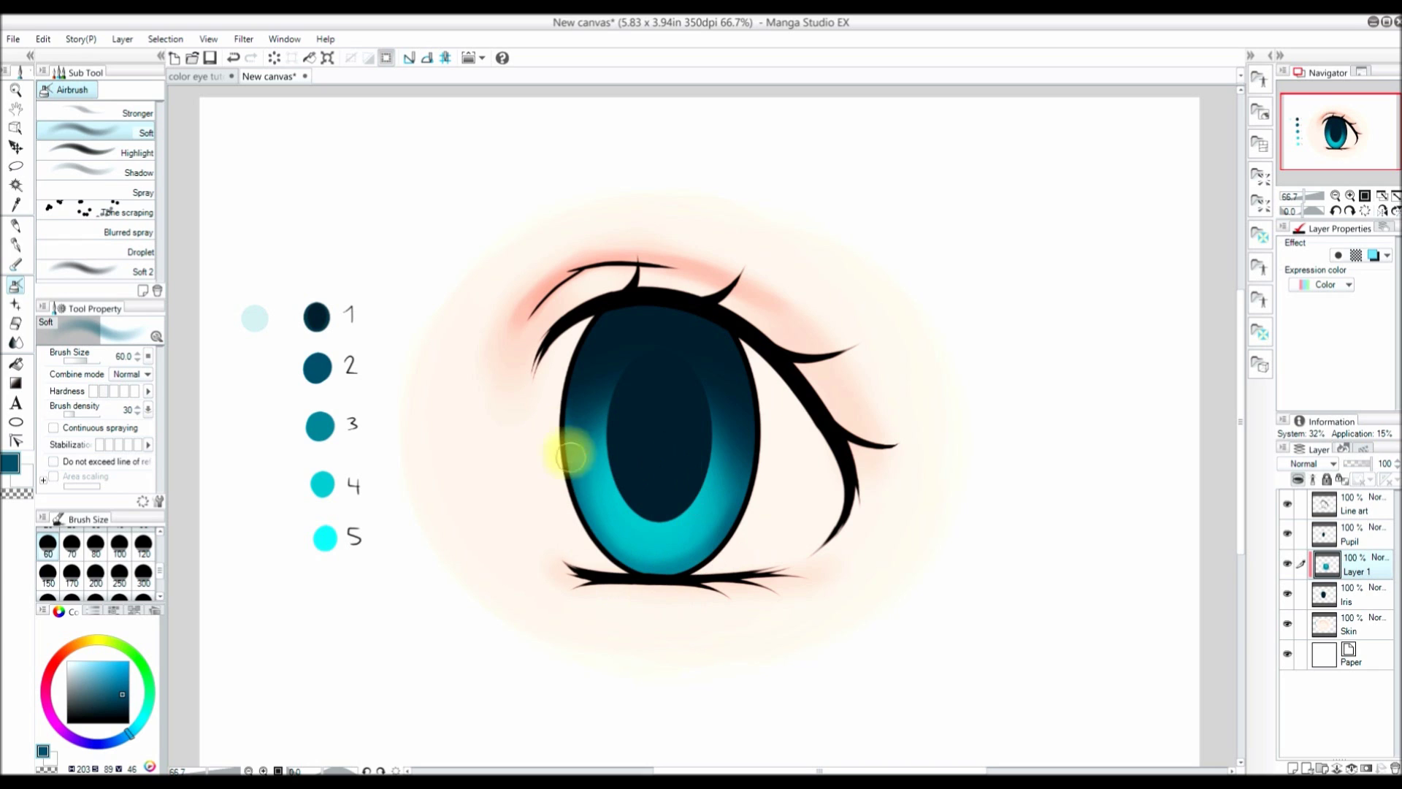
key(i)
alt+click(321, 315)
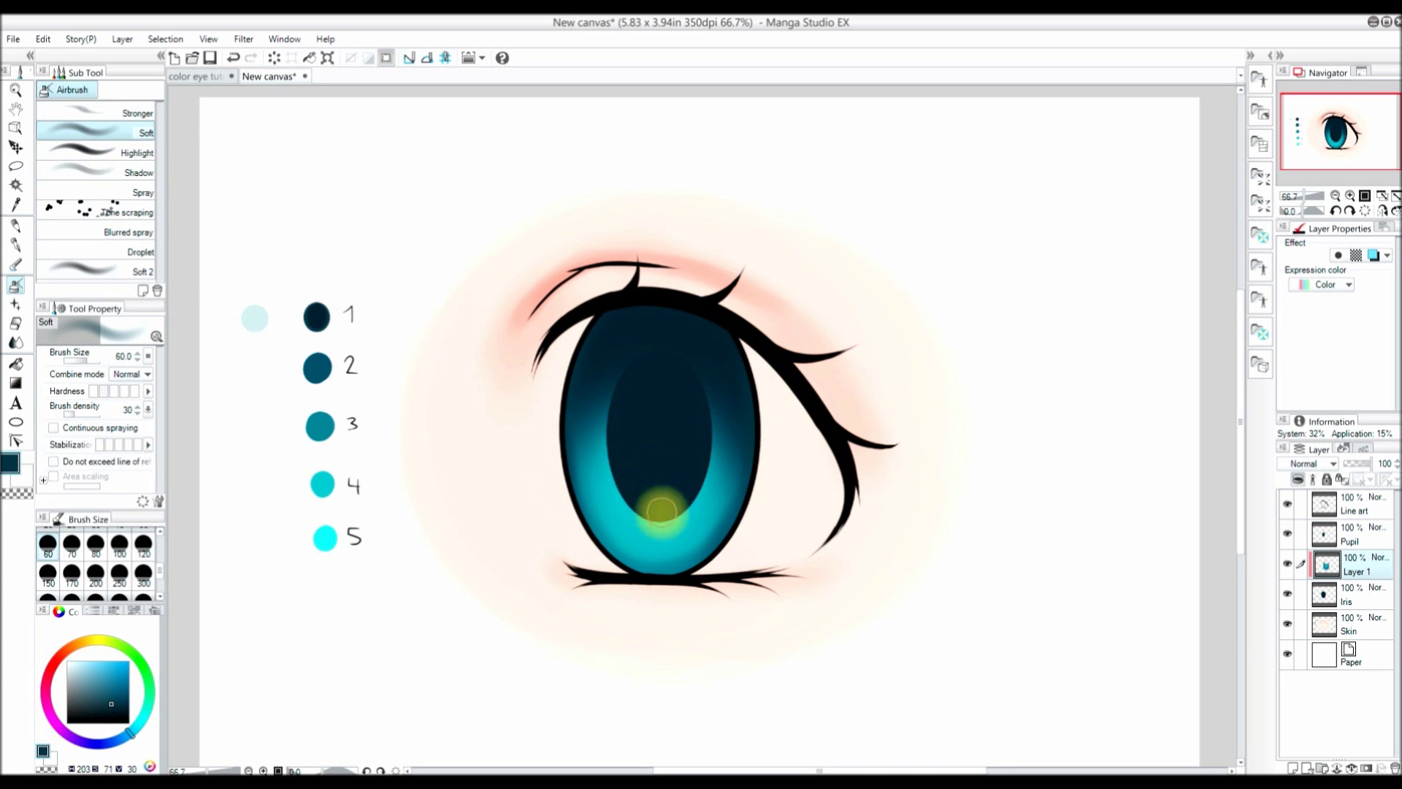
Step: Brighten the bottom of the iris with the cyan of swatch 5, using the Soft airbrush in Glow dodge mode at size 170
alt+click(326, 536)
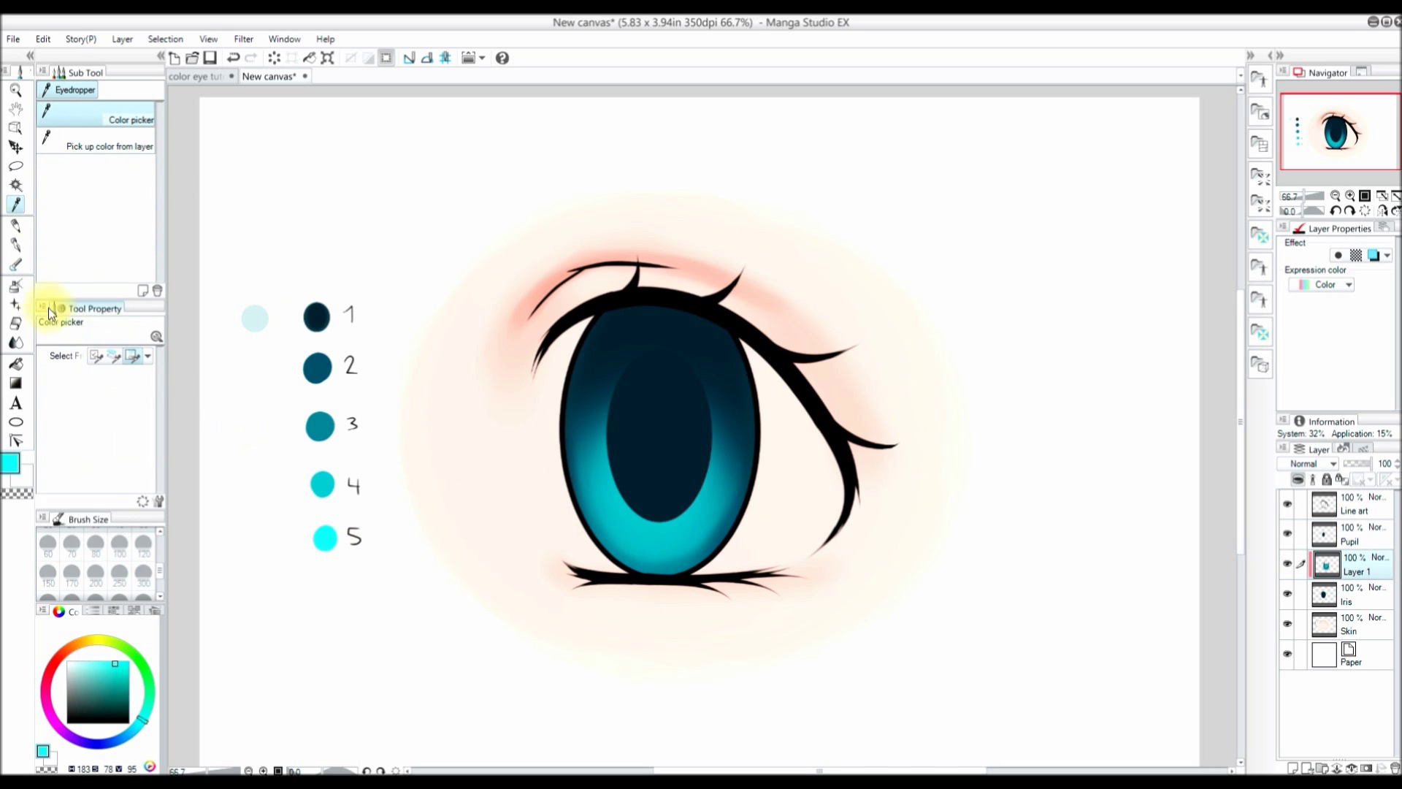
click(96, 573)
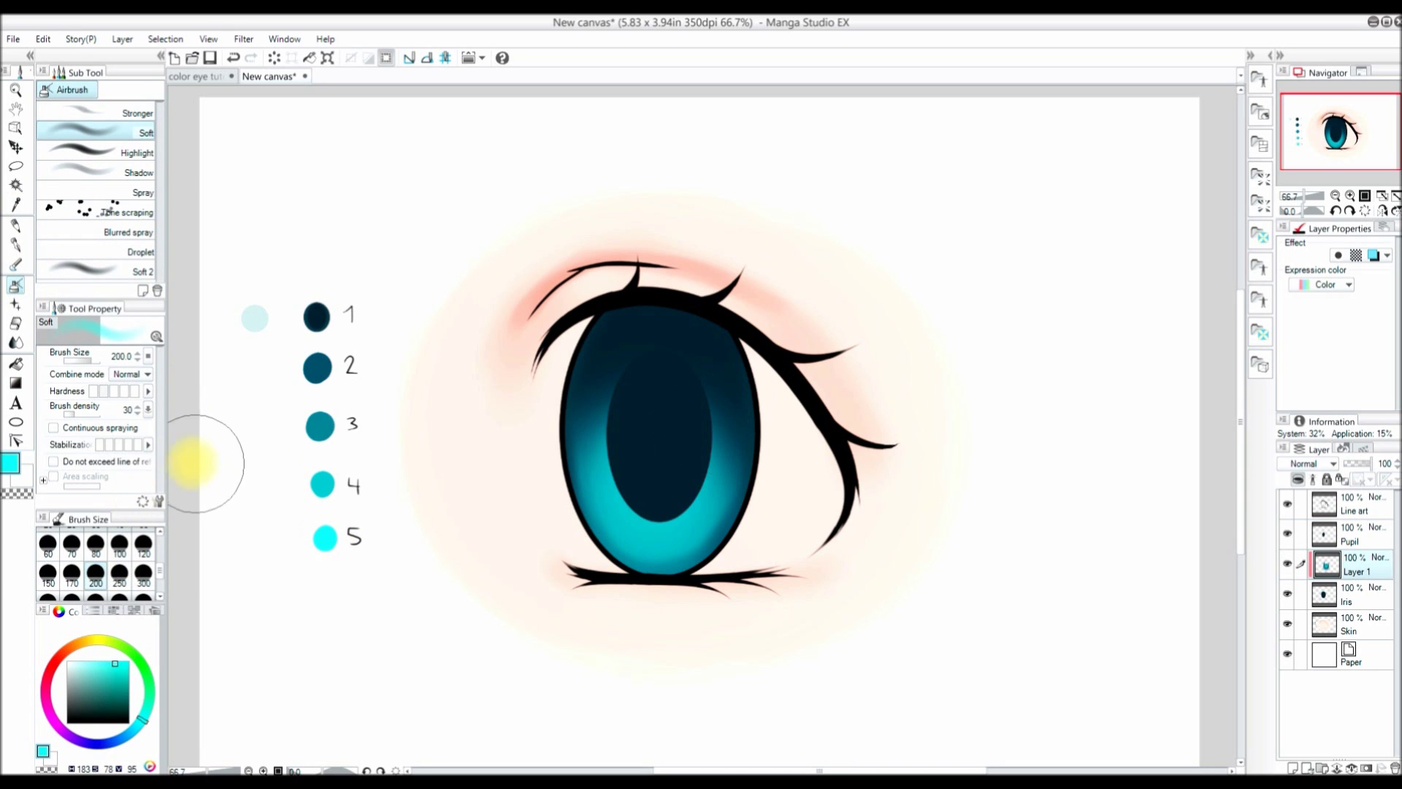
click(138, 376)
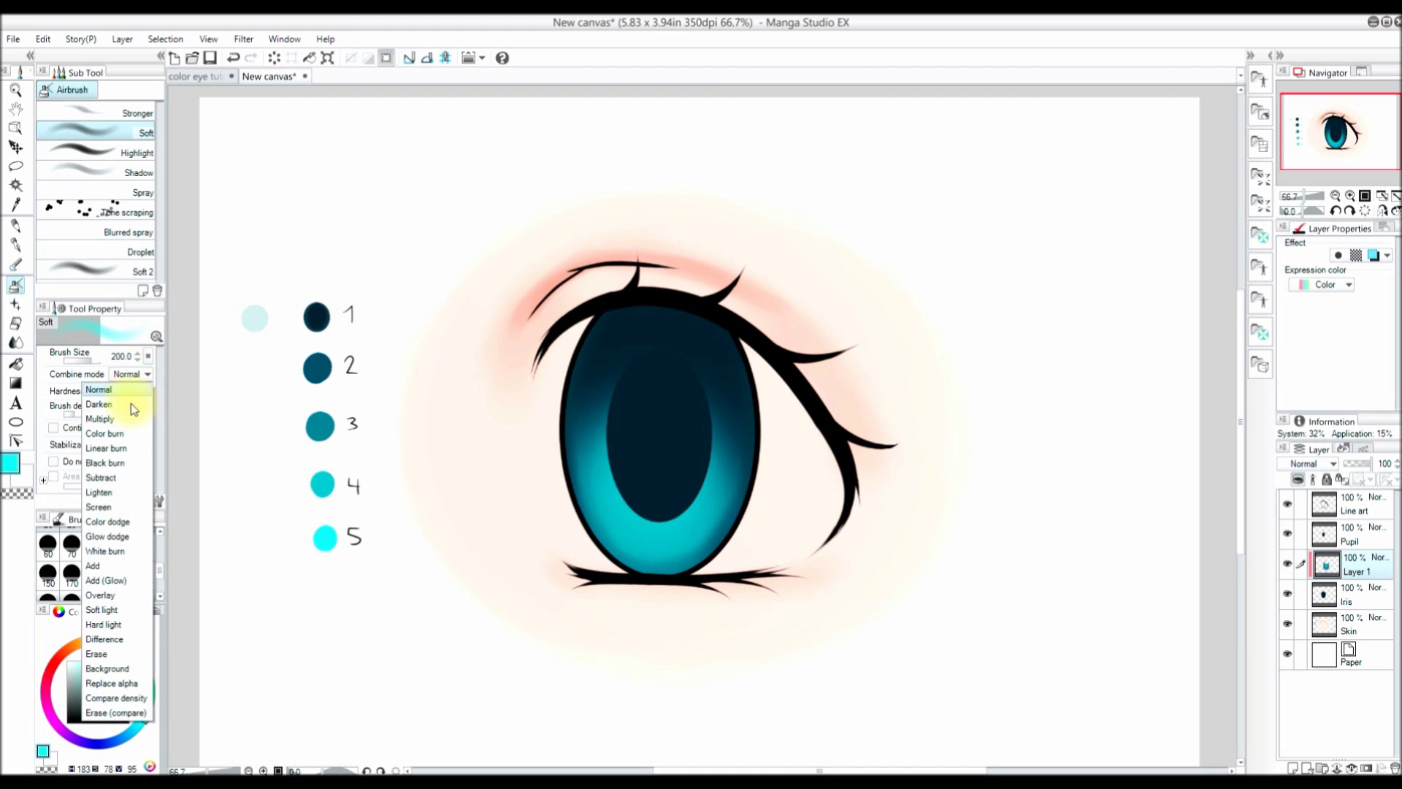
click(128, 540)
click(121, 579)
mouse_move(661, 503)
mouse_down()
mouse_move(635, 490)
mouse_move(681, 504)
mouse_up()
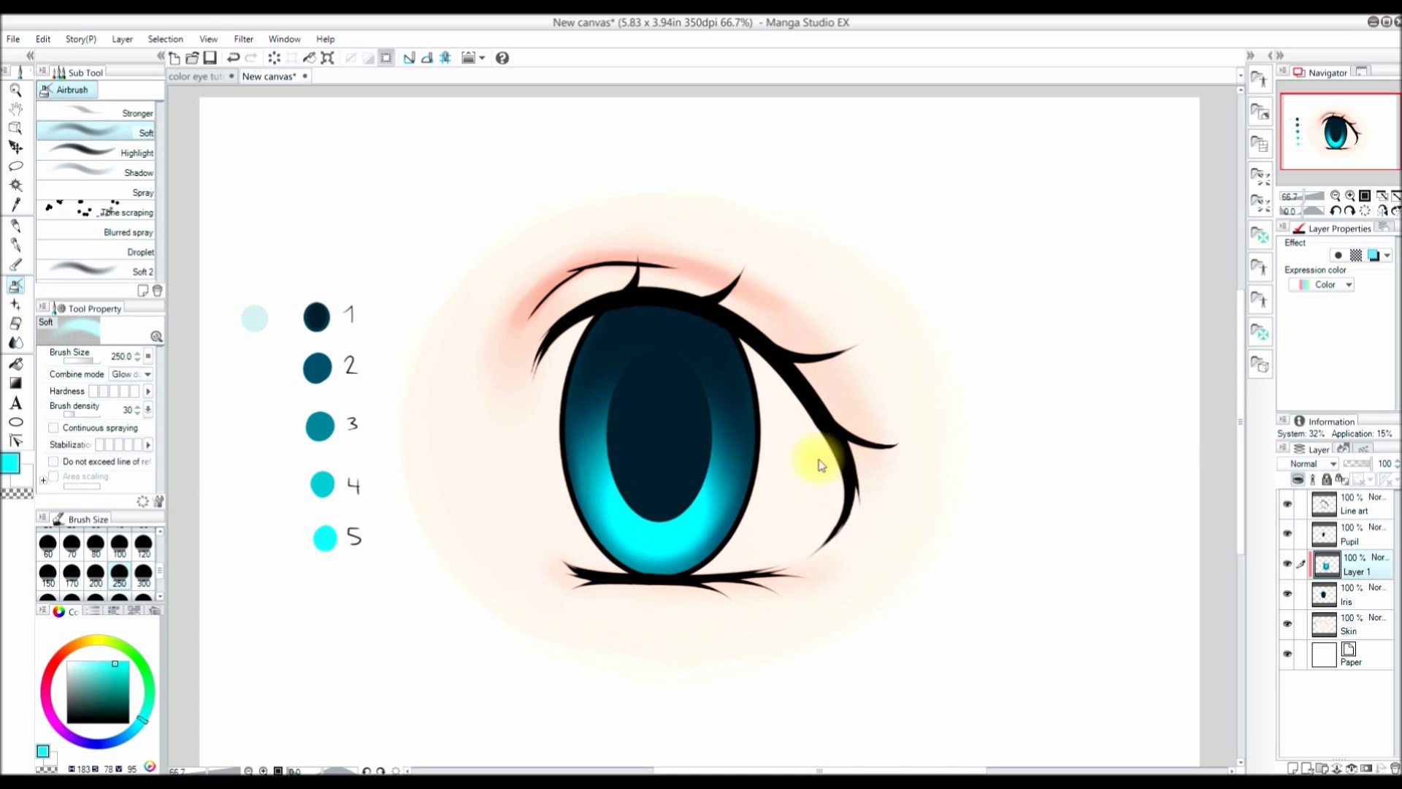
key(ctrl+z)
mouse_move(666, 539)
mouse_down()
mouse_move(607, 444)
mouse_move(669, 534)
mouse_move(634, 509)
mouse_move(623, 461)
mouse_move(658, 516)
mouse_move(730, 479)
mouse_move(643, 525)
mouse_move(616, 463)
mouse_move(688, 514)
mouse_move(724, 448)
mouse_move(749, 346)
mouse_move(694, 516)
mouse_up()
key(ctrl+z)
click(72, 574)
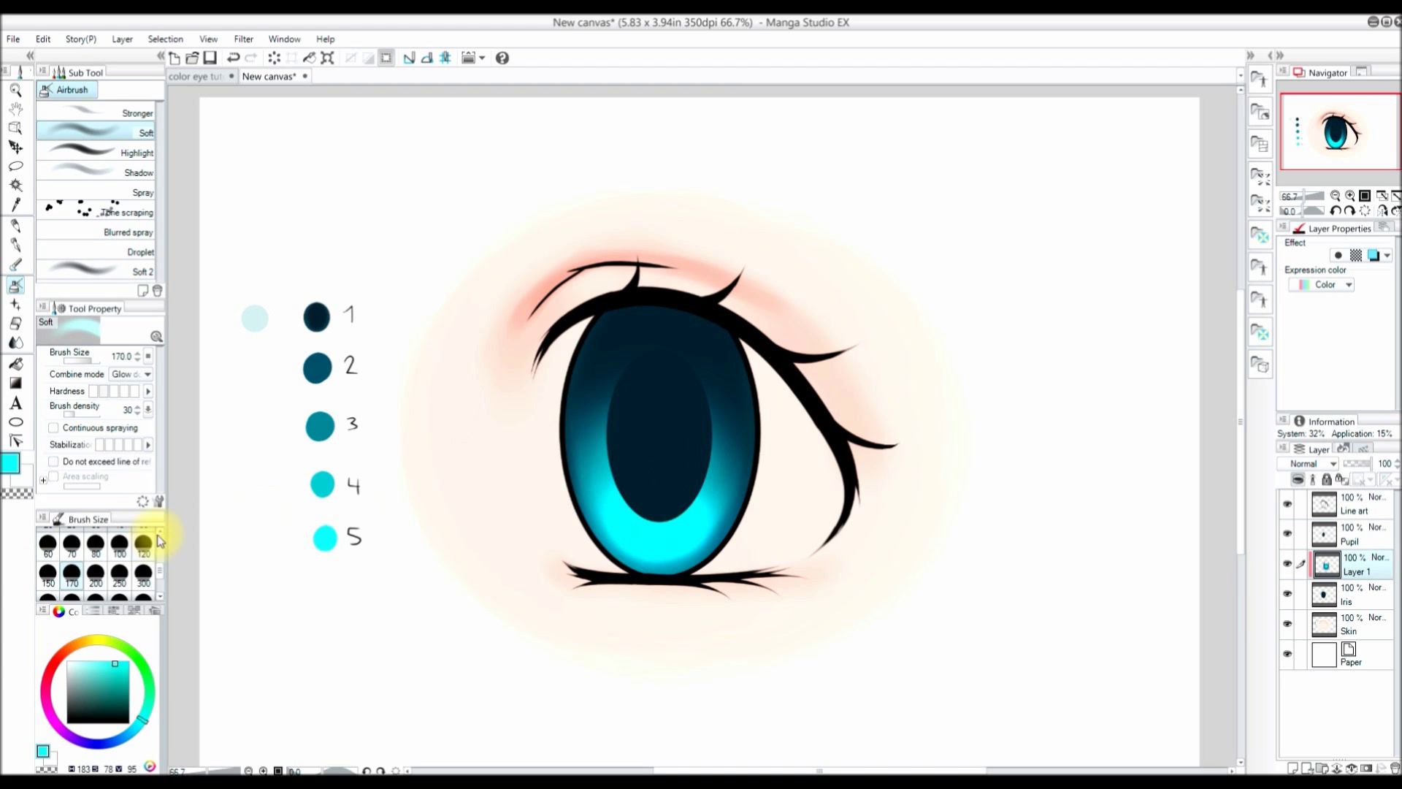
Step: Dot small glowing highlights on both lower sides of the iris with the airbrush at size 20 and a higher hardness
click(117, 556)
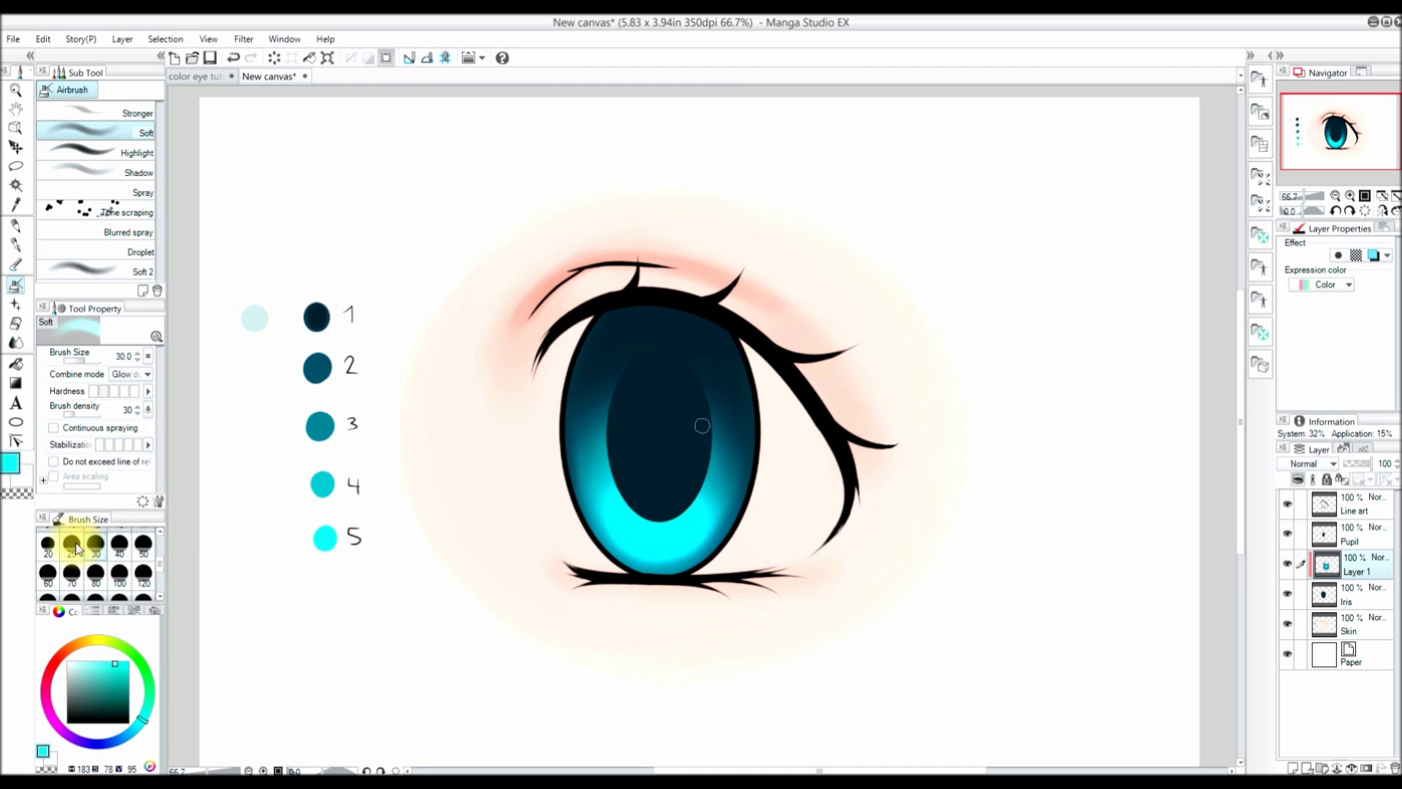
click(49, 548)
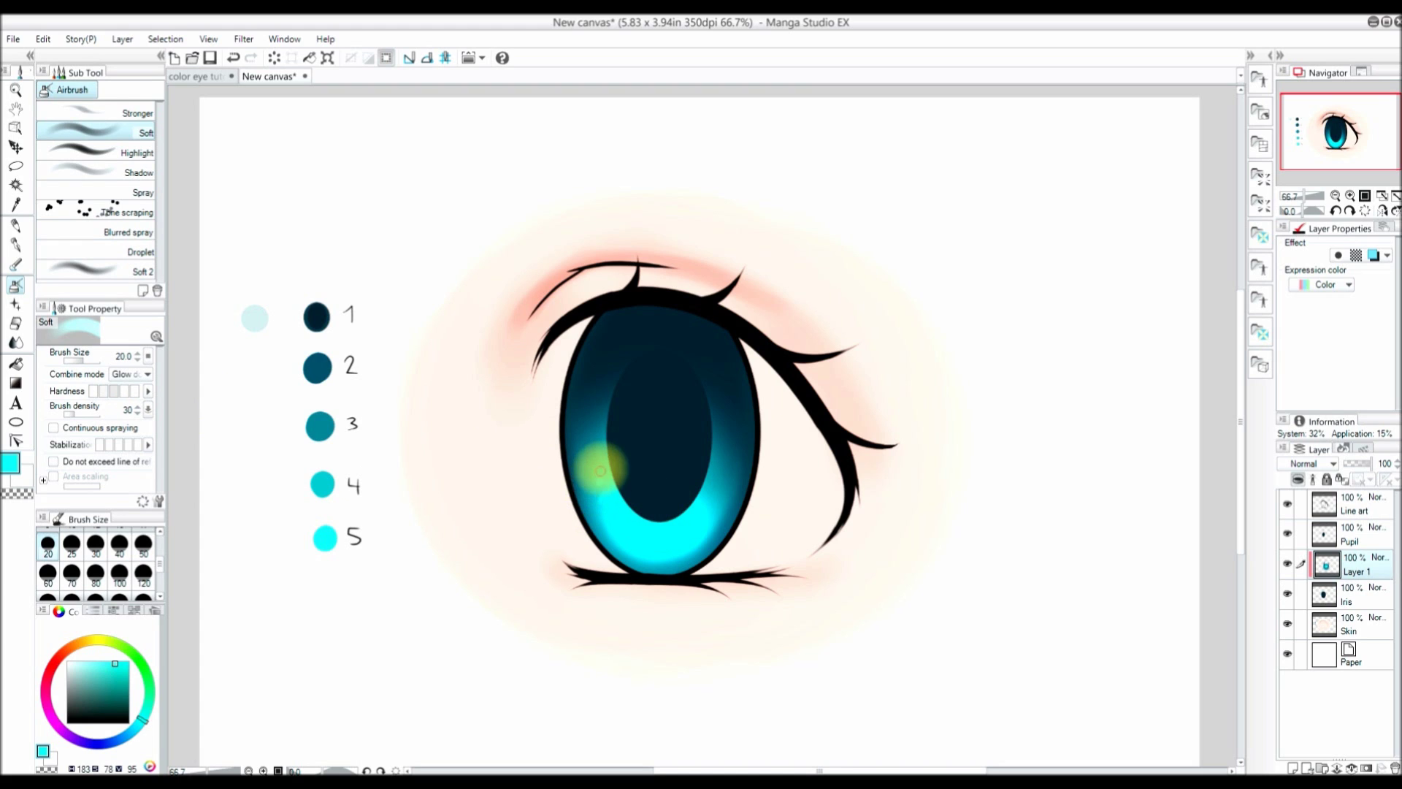
click(596, 468)
click(598, 482)
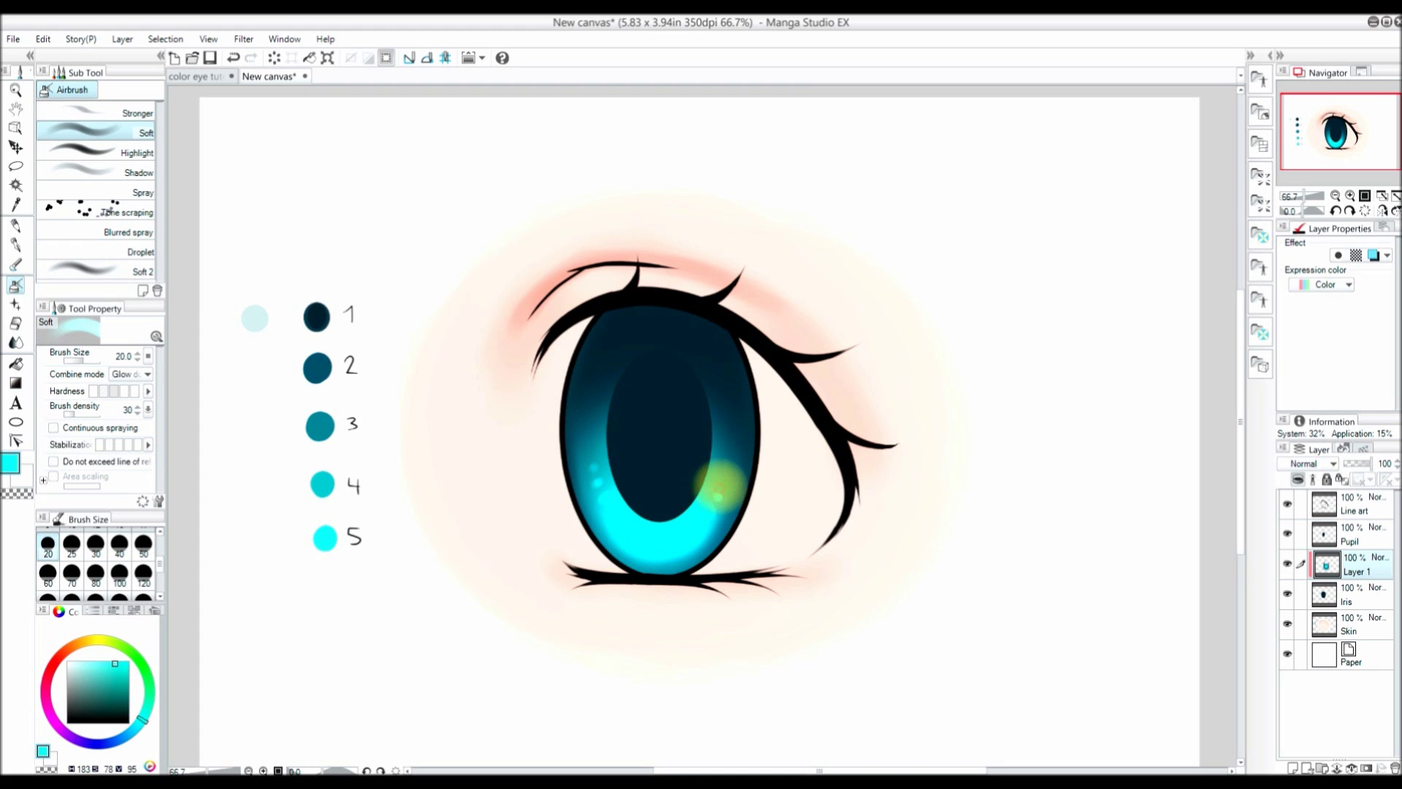
Step: On the Pupil layer, lighten the pupil's centre with the dark blue of swatch 2, using the airbrush in Normal mode at size 170
click(1350, 537)
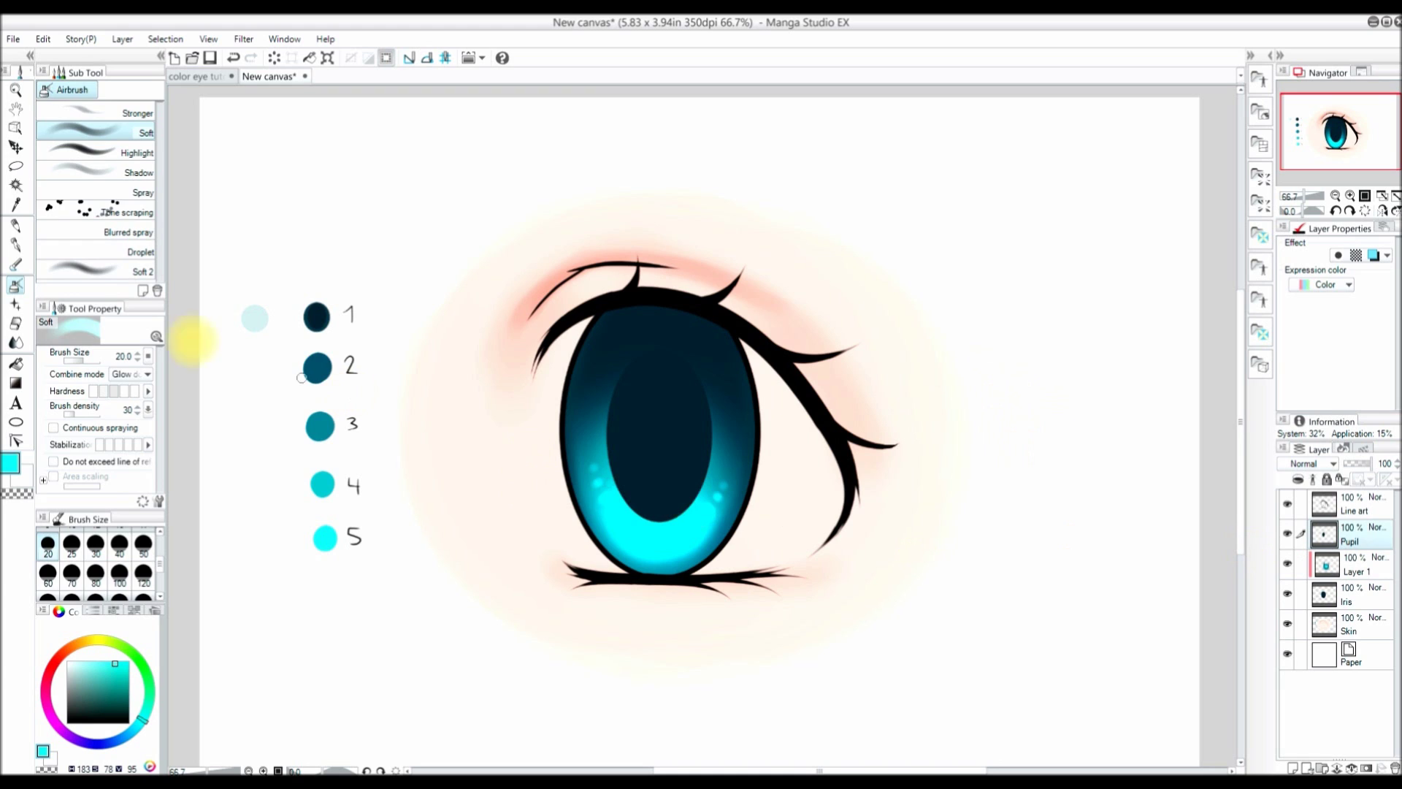
click(17, 205)
click(318, 363)
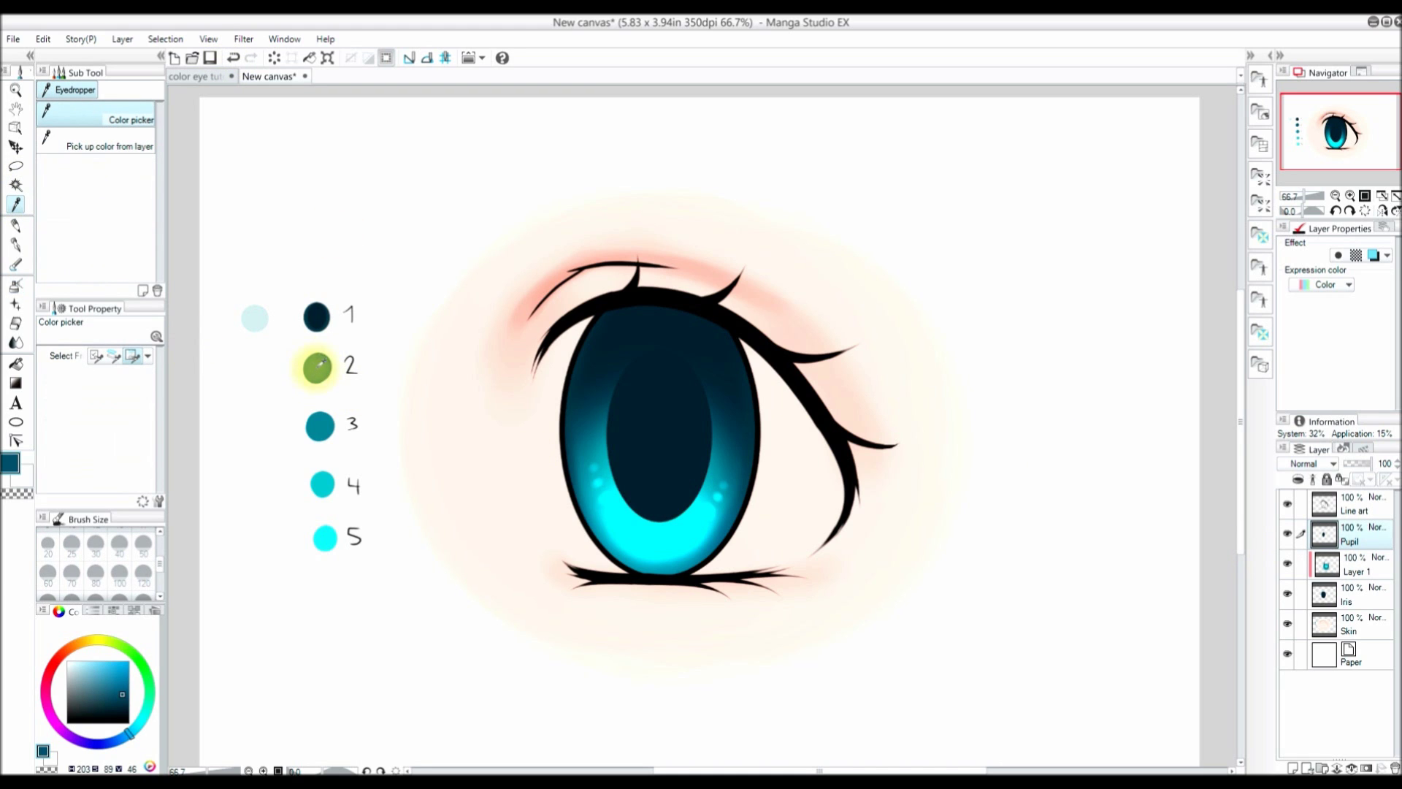
click(15, 285)
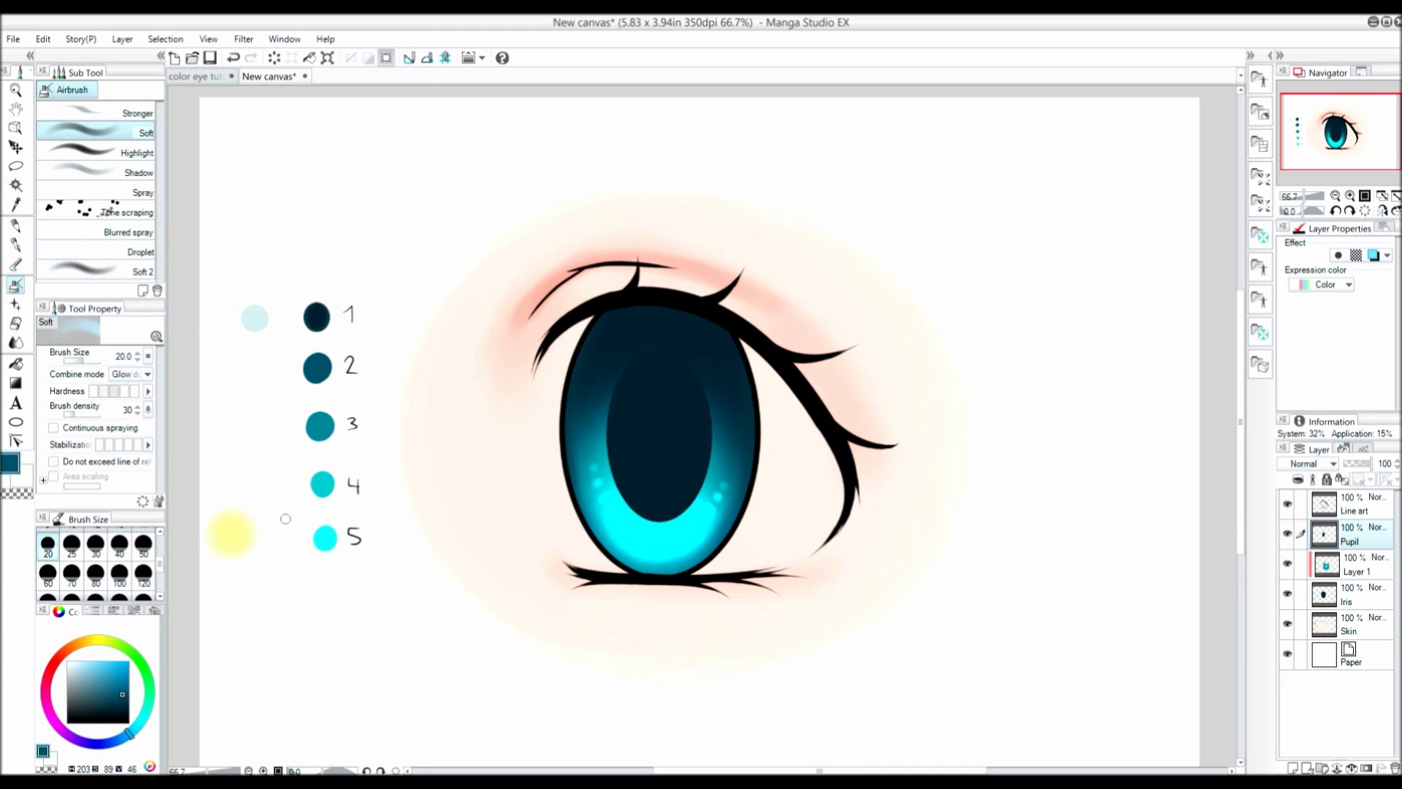
click(134, 374)
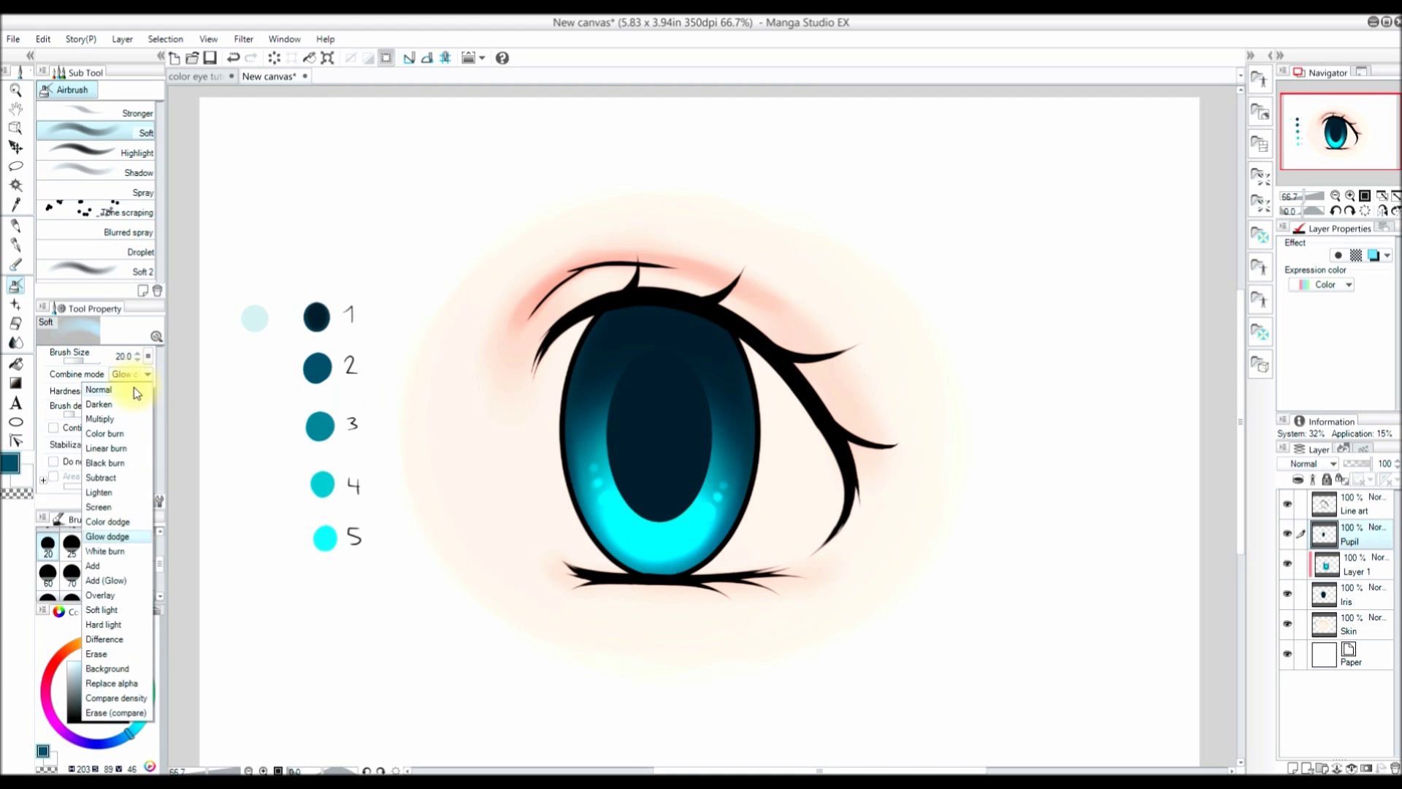
click(133, 390)
click(96, 575)
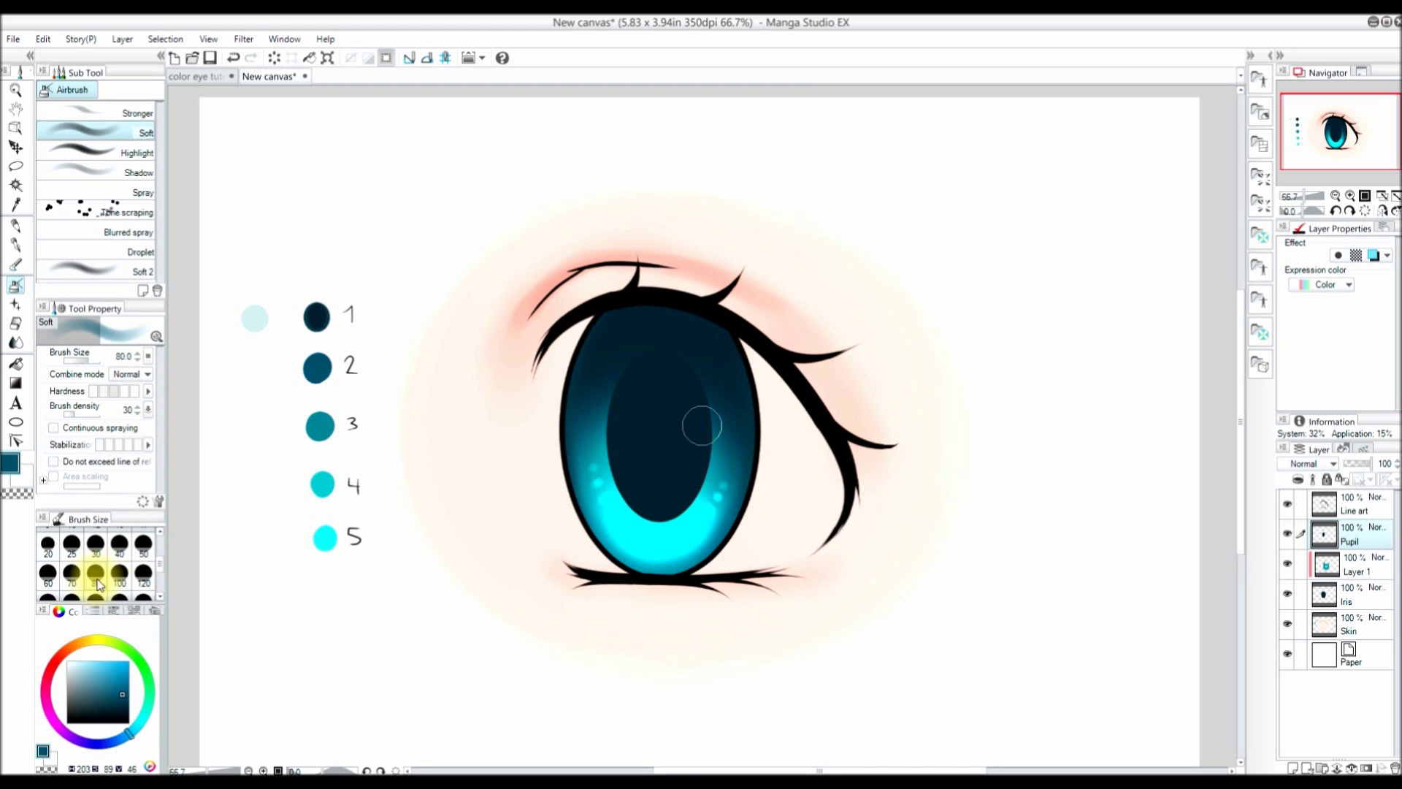
click(48, 597)
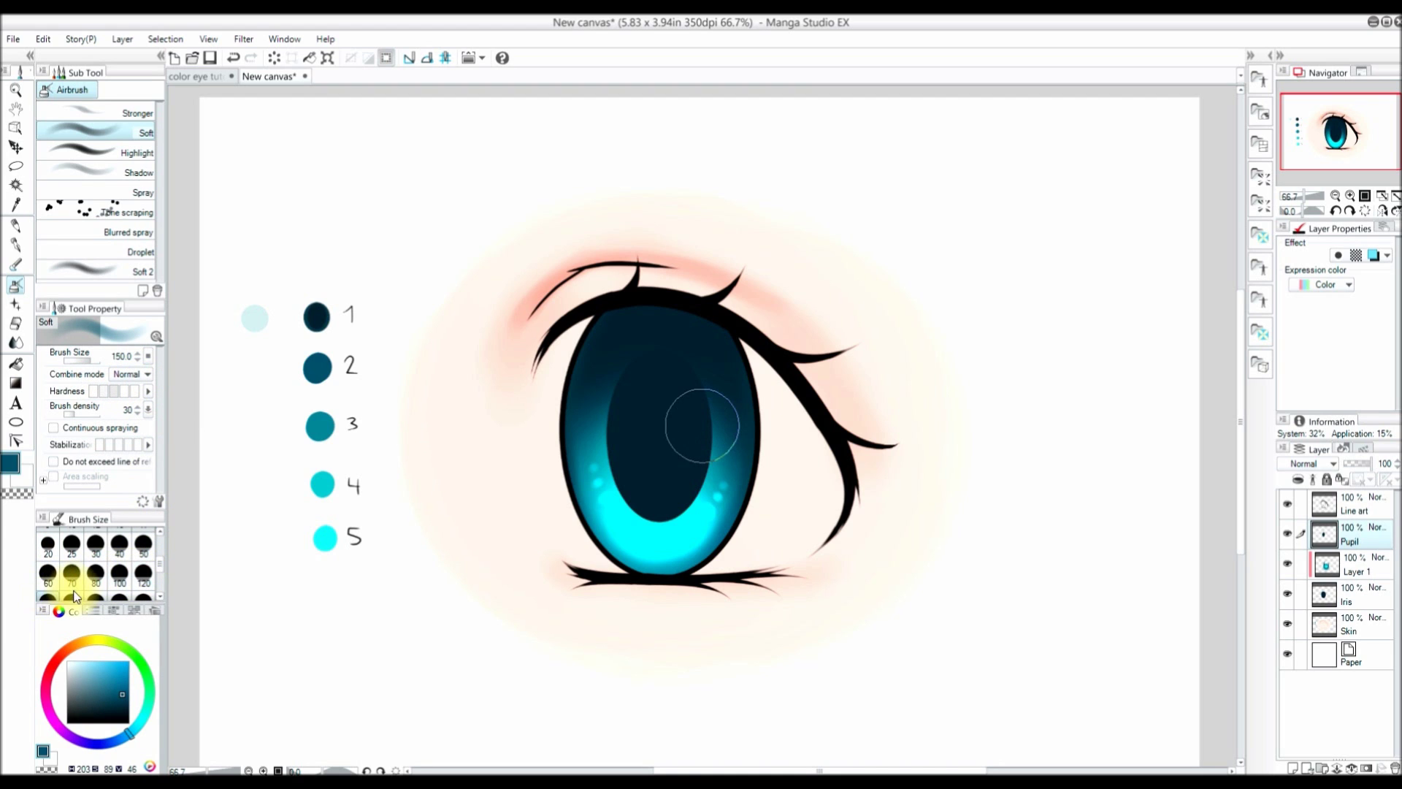
mouse_move(665, 420)
mouse_down()
mouse_move(658, 409)
mouse_move(659, 479)
mouse_up()
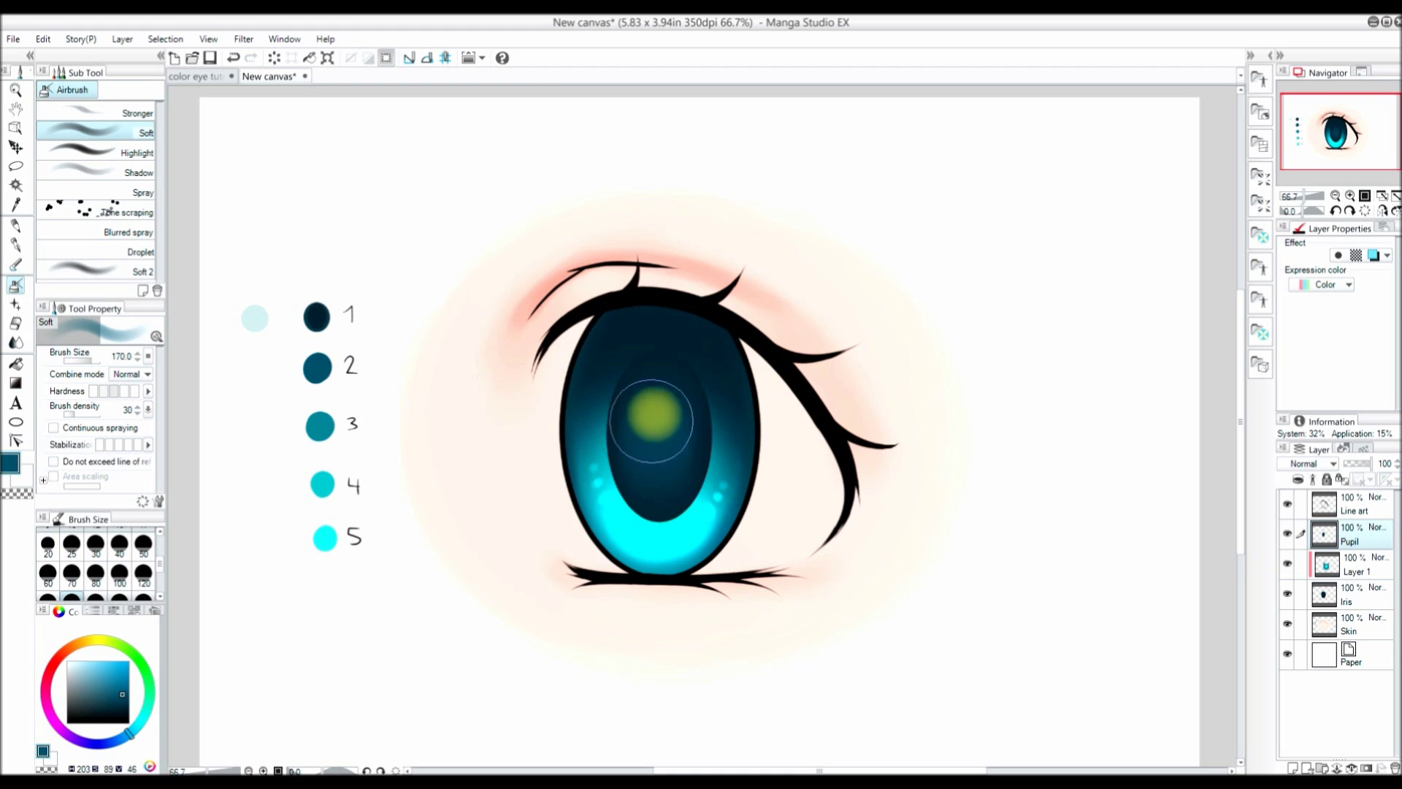
key(ctrl+z)
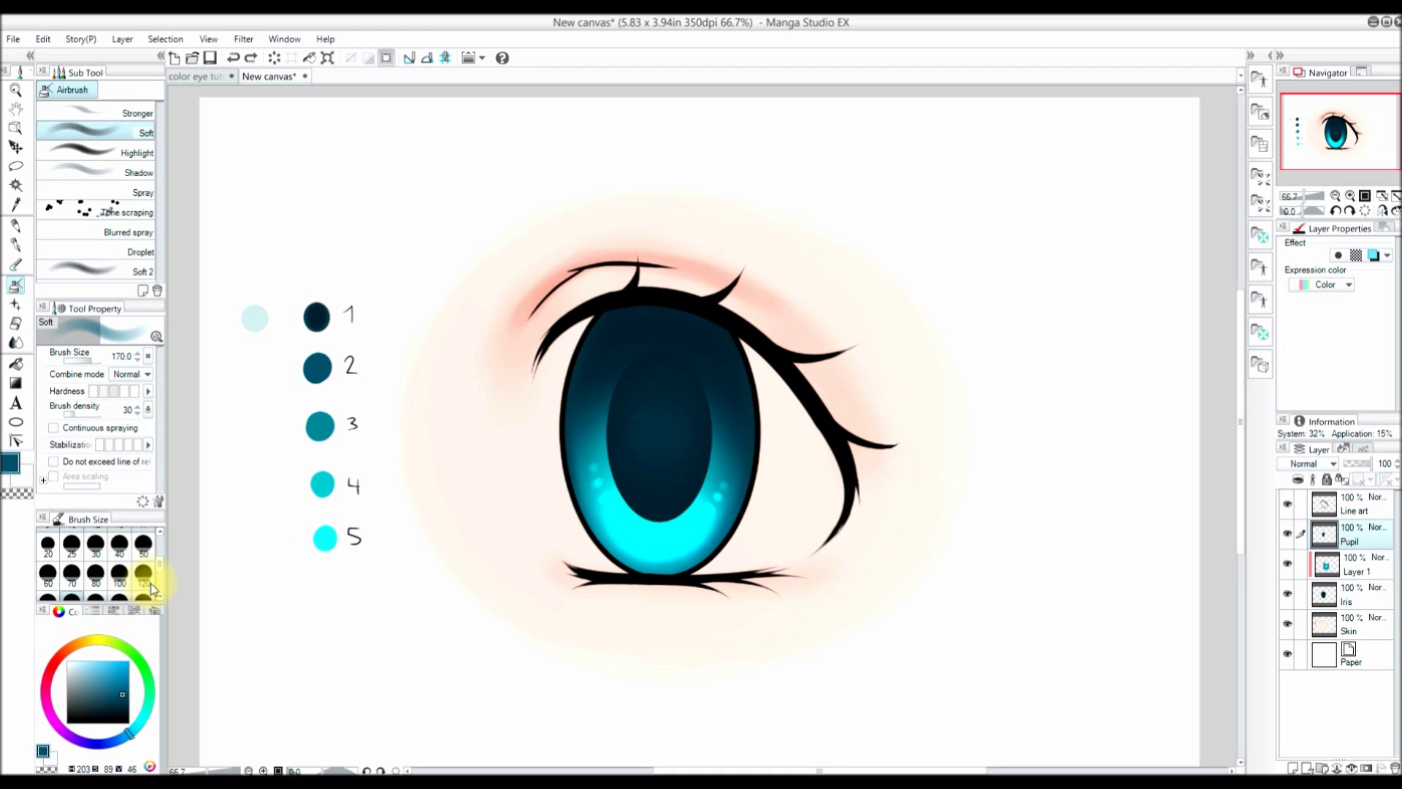
Step: Brighten the pupil's centre with the colours of swatches 2 and 3, using the Soft airbrush at size 150
click(54, 593)
mouse_move(658, 411)
mouse_down()
mouse_move(656, 477)
mouse_move(654, 400)
mouse_move(773, 400)
mouse_move(656, 431)
mouse_move(656, 478)
mouse_up()
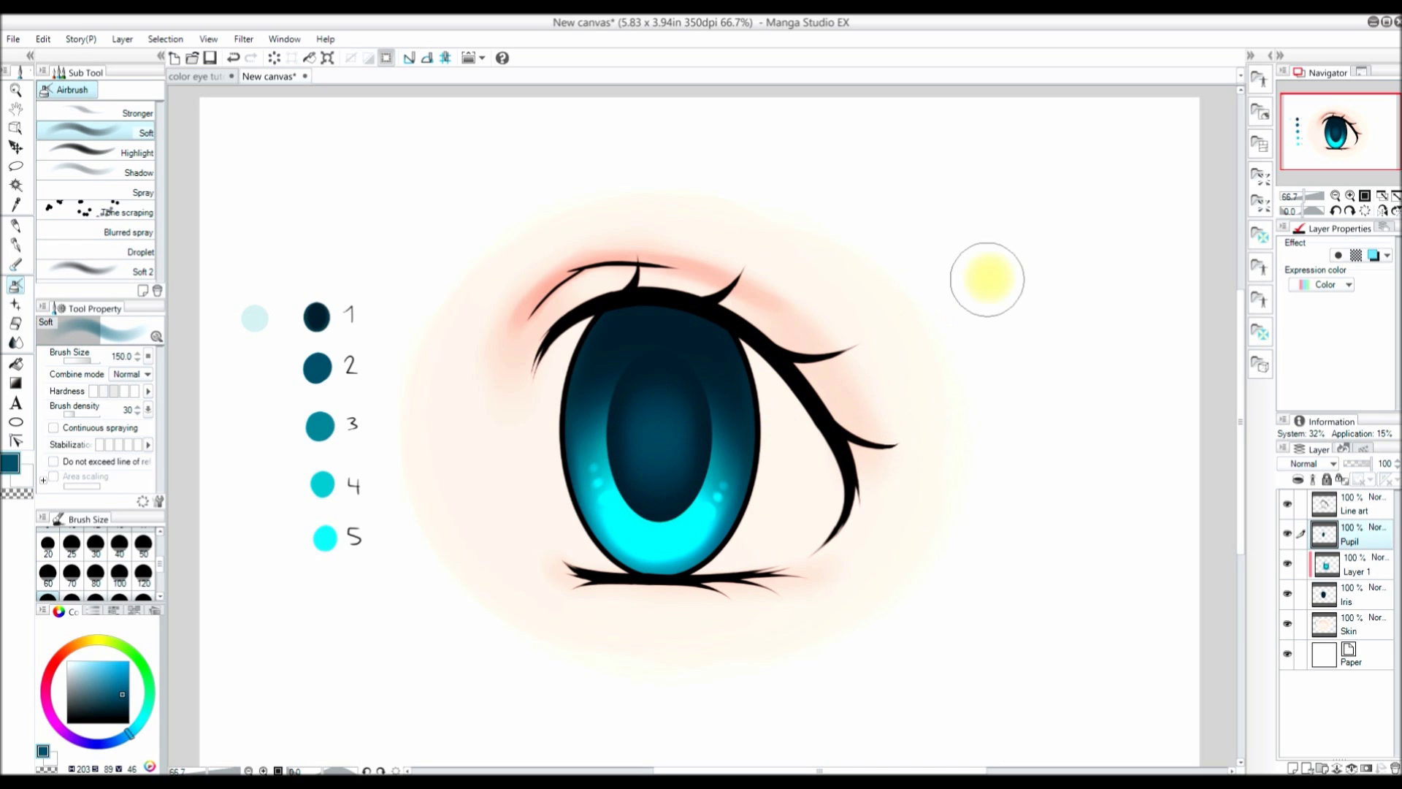
alt+click(321, 425)
mouse_move(650, 405)
mouse_down()
mouse_move(661, 470)
mouse_move(646, 459)
mouse_up()
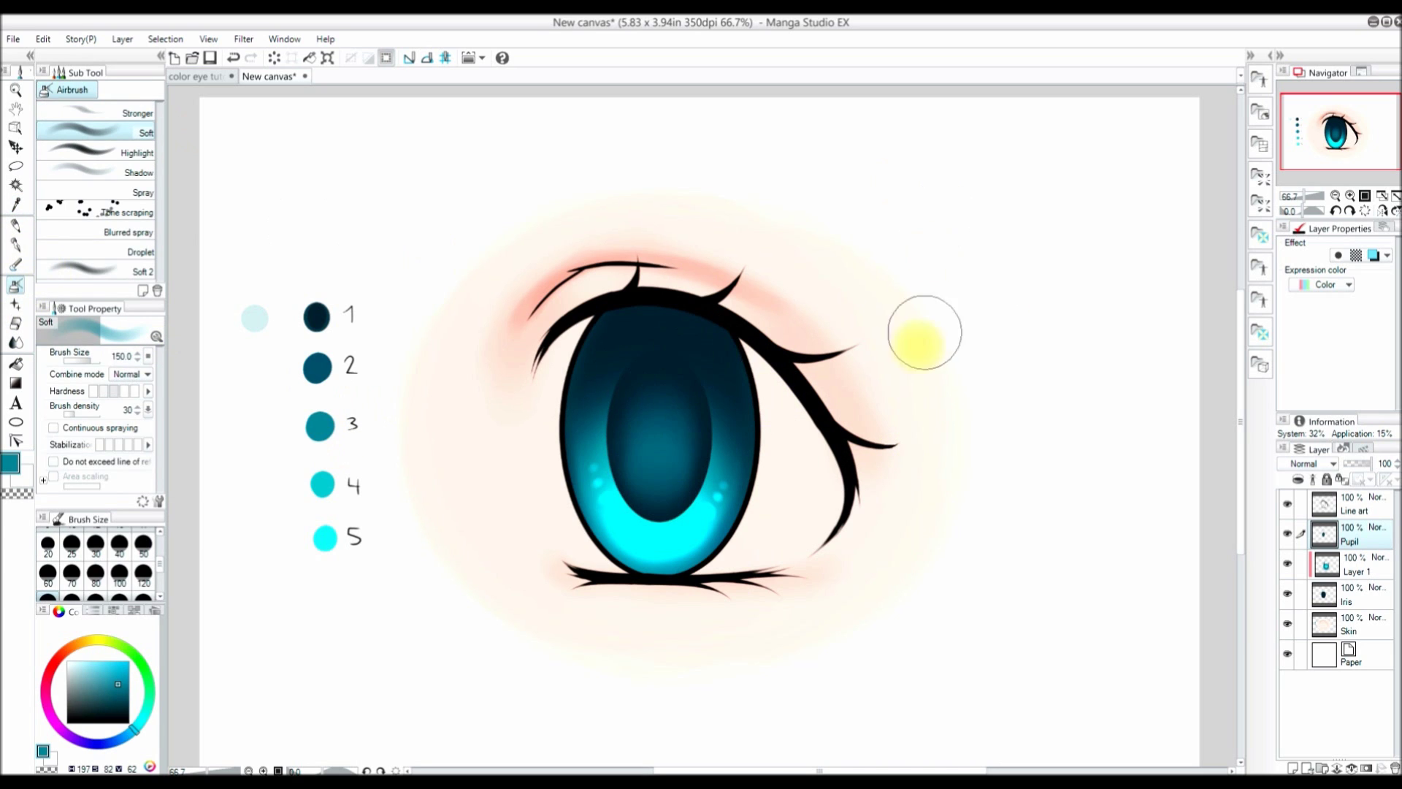
Step: Select the whole iris with the magic wand from all layers while the Pupil layer and Layer 1 are hidden, and show both layers again
key(w)
click(1287, 534)
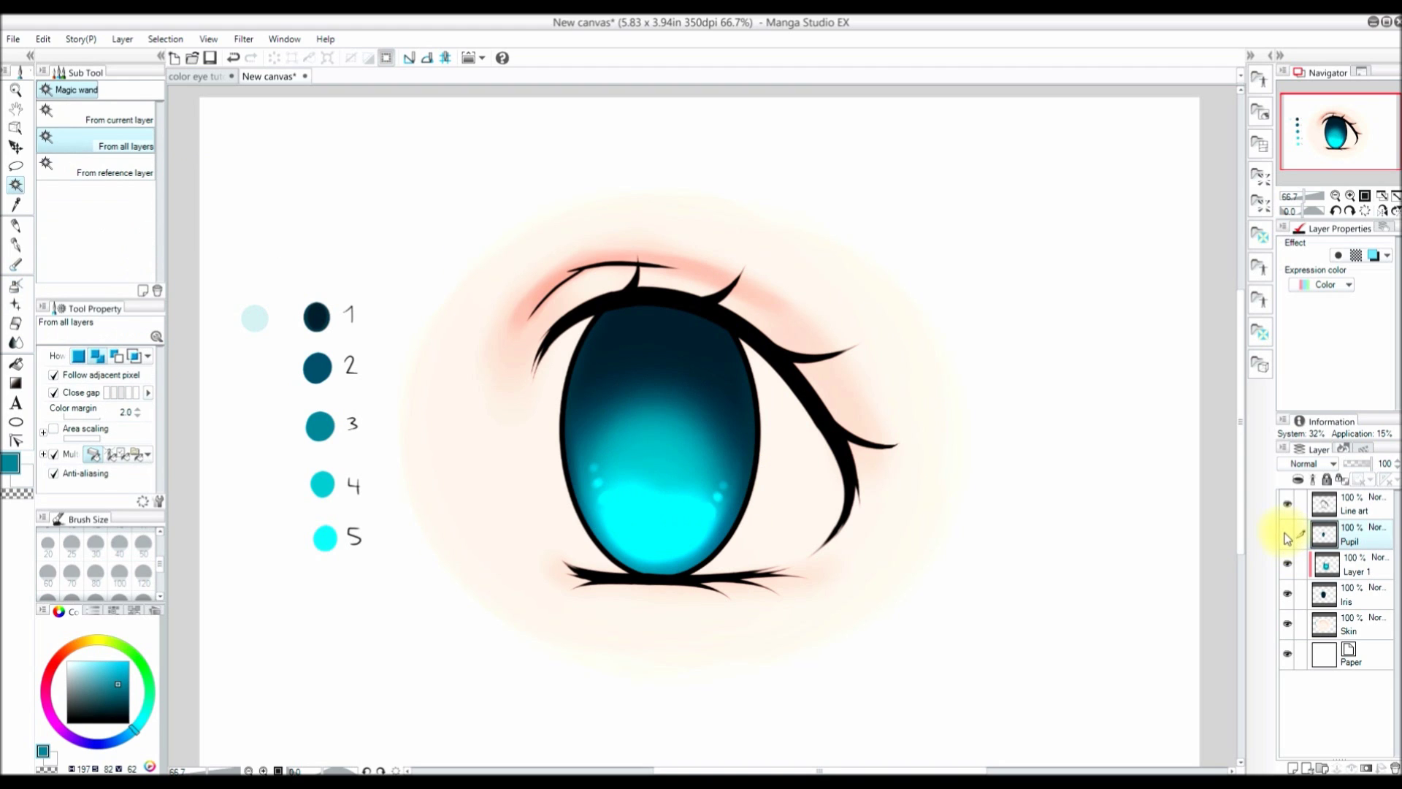
click(1288, 567)
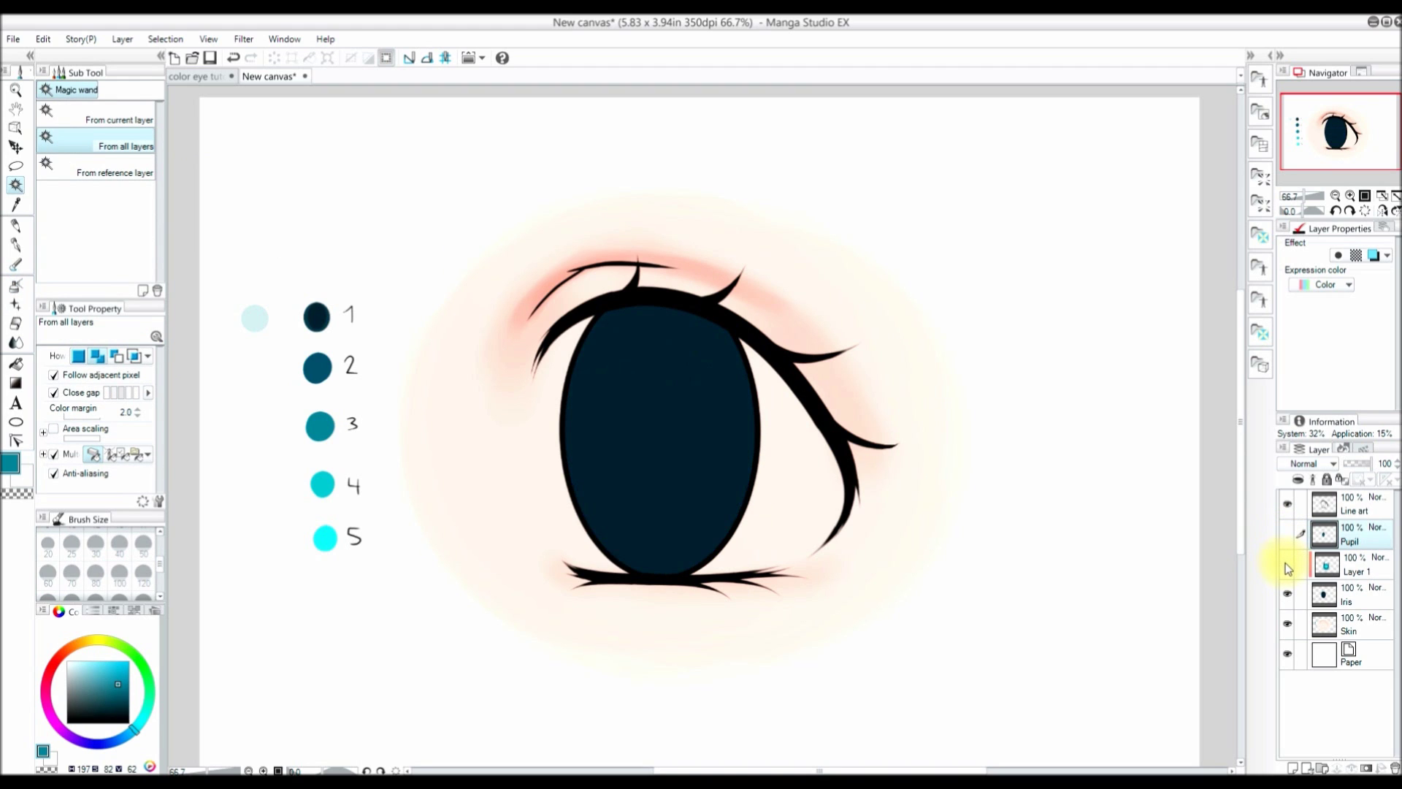
click(670, 441)
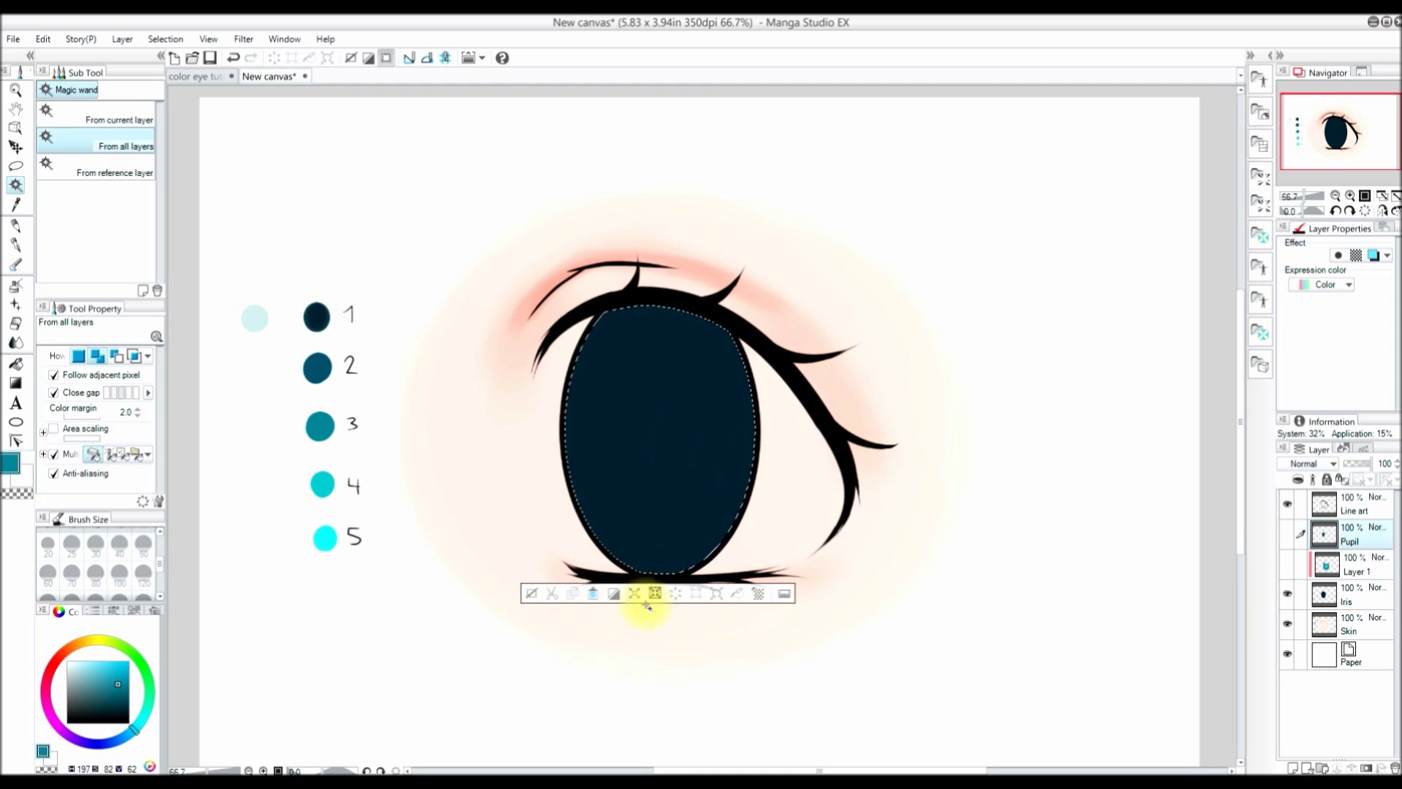
click(635, 593)
click(559, 357)
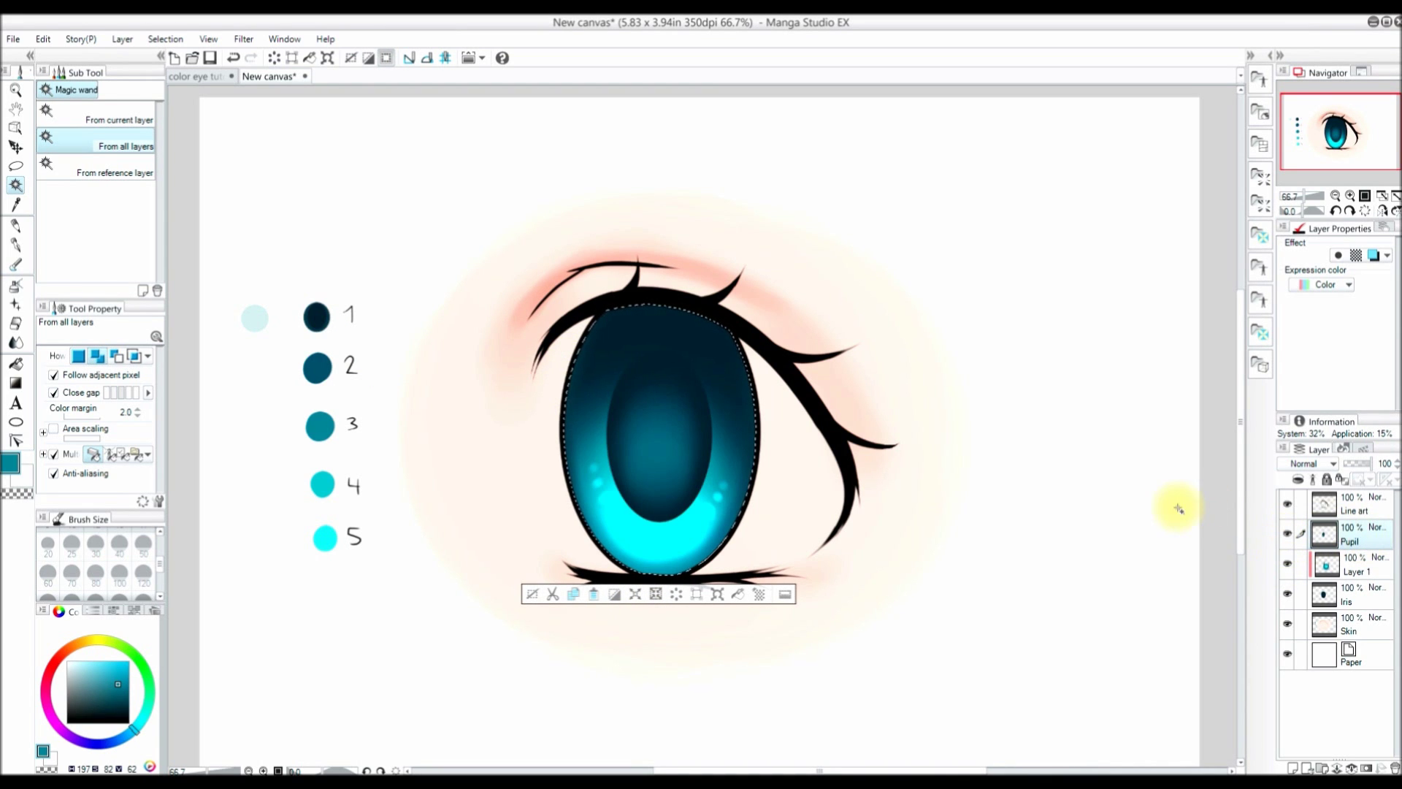
Step: Darken the upper part of the pupil within the selection with black, using the Soft airbrush at size 500, and deselect
click(16, 287)
click(150, 766)
click(144, 597)
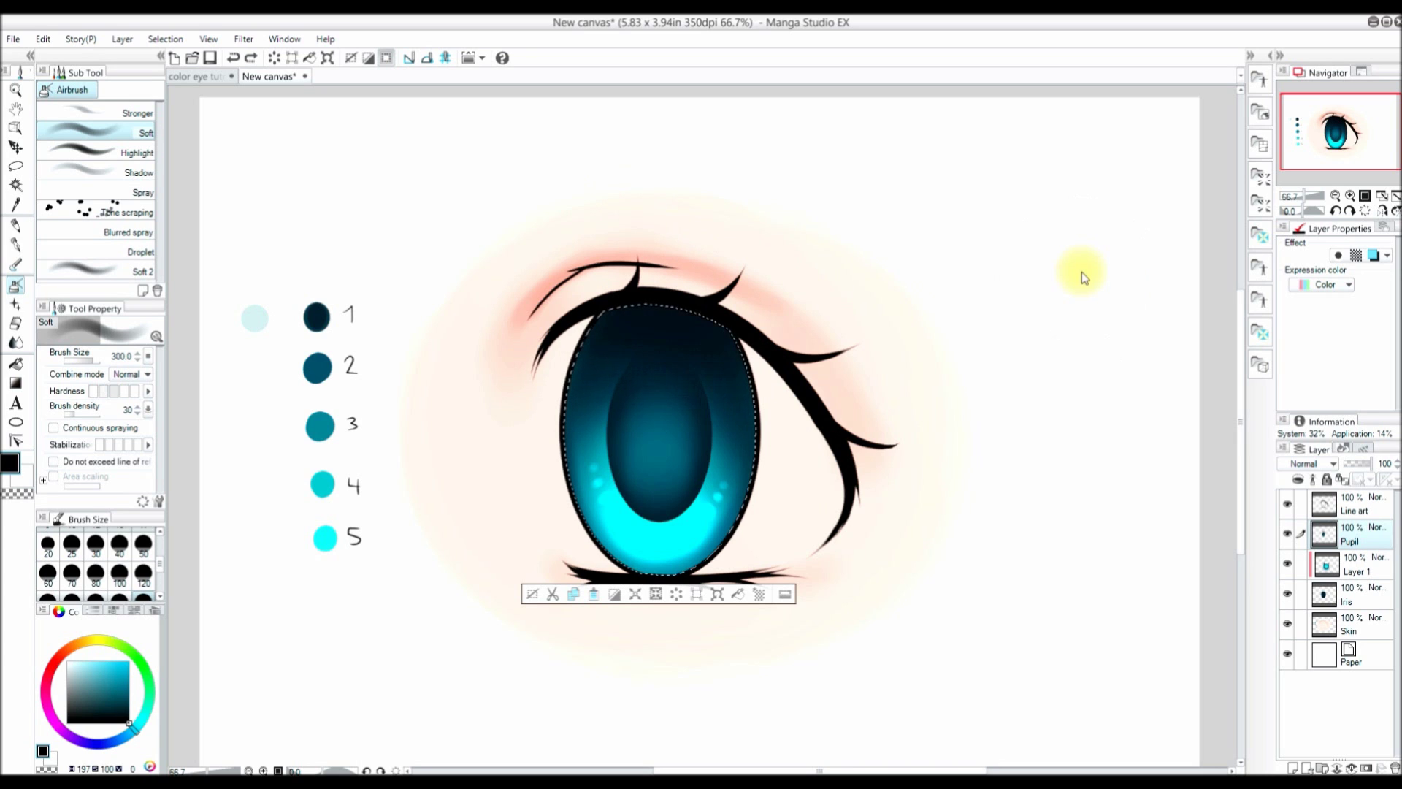
scroll(143, 570, down, 2)
click(72, 594)
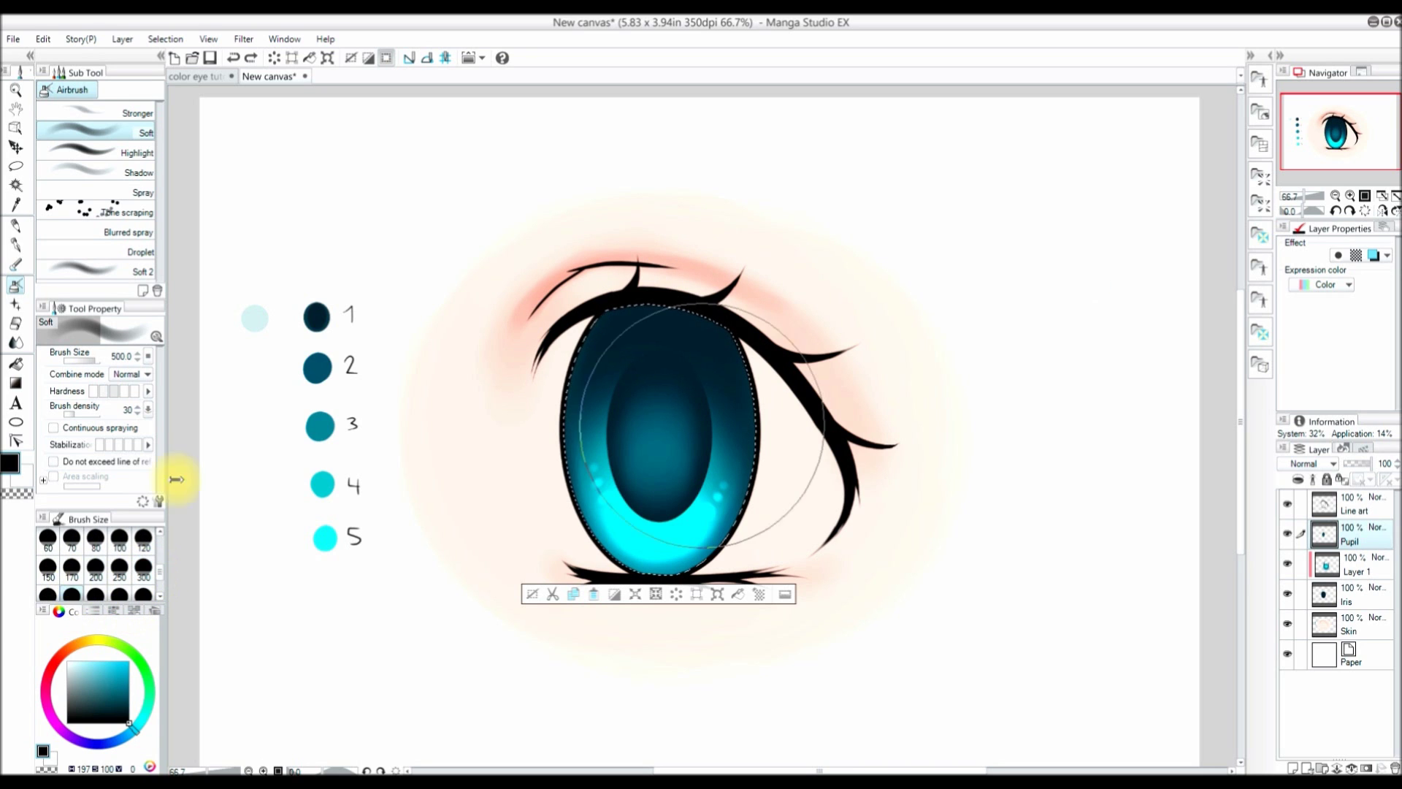
mouse_move(598, 259)
mouse_down()
mouse_move(717, 253)
mouse_move(915, 323)
mouse_move(889, 417)
mouse_up()
key(ctrl+d)
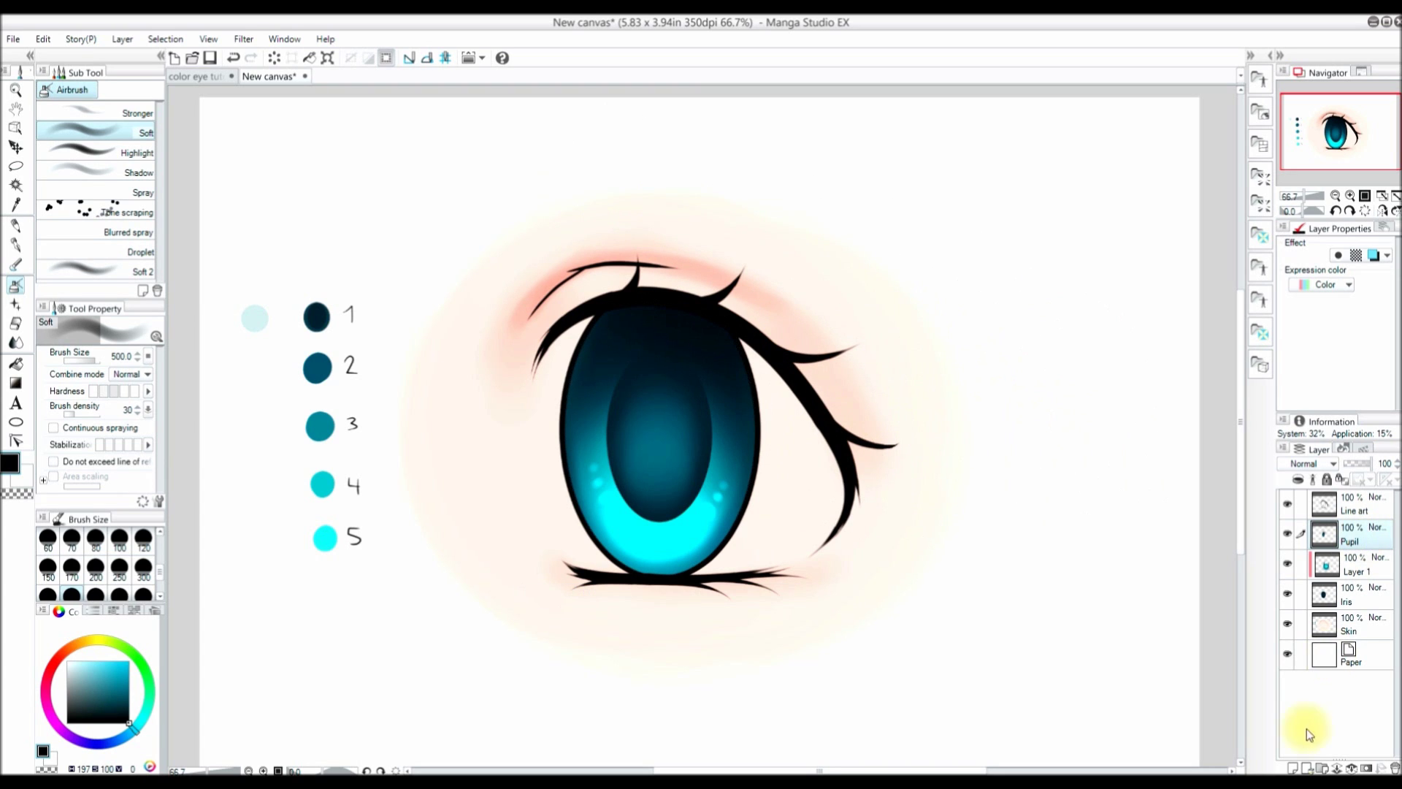
Step: Add a new layer above the Pupil layer and name it highlight
click(1293, 767)
double_click(1363, 542)
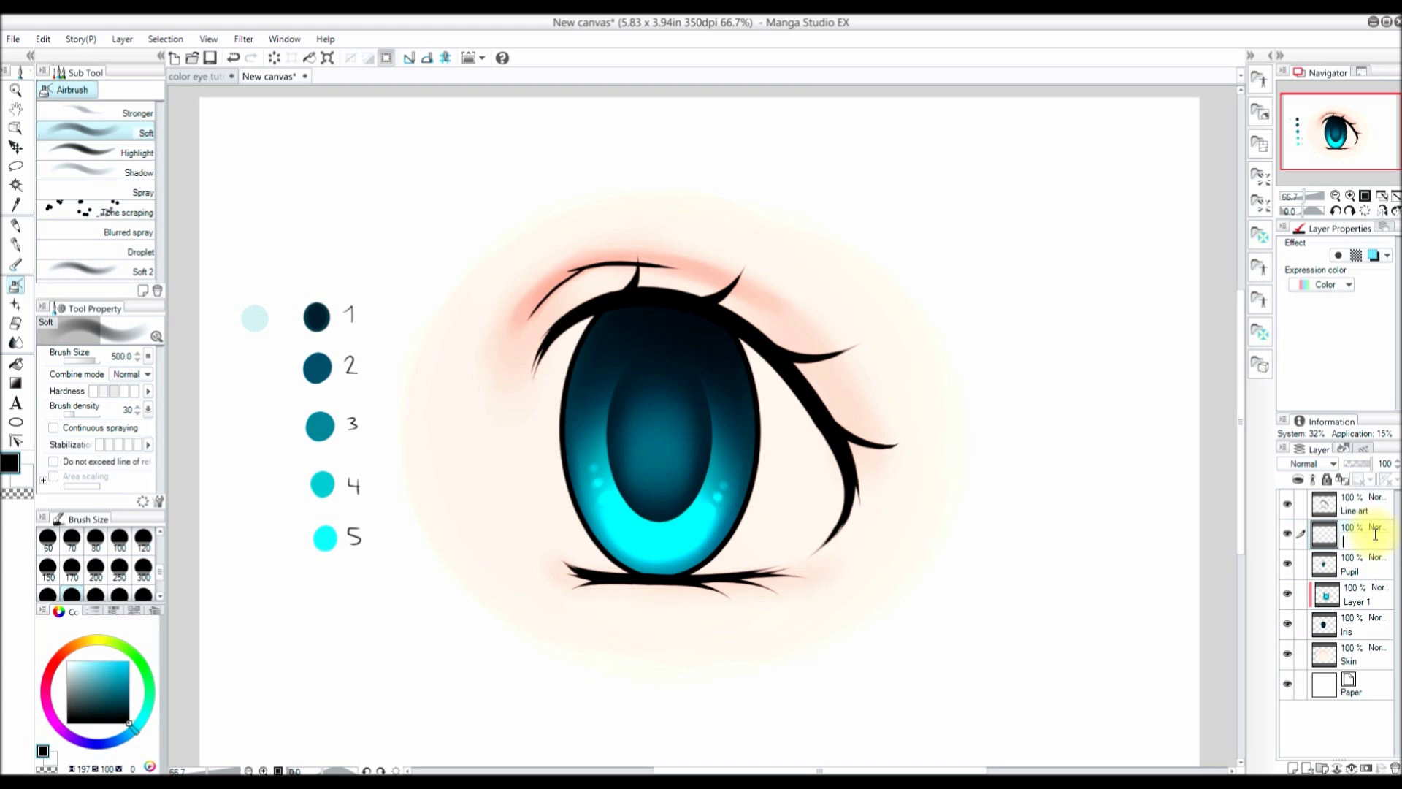
text(highlight)
click(1334, 712)
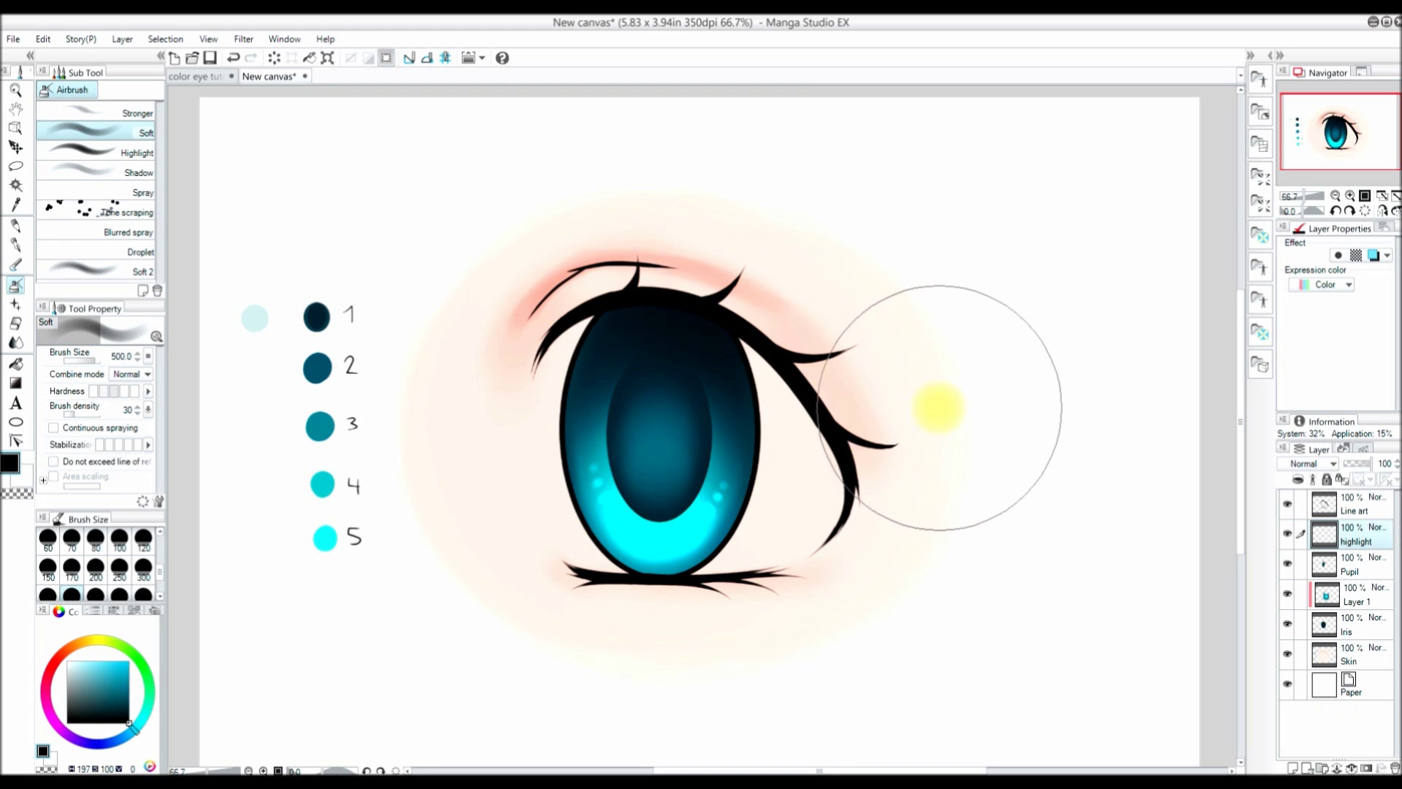
Step: Draw a filled white circle as the main highlight on the upper left of the iris with the Ellipse tool
click(16, 421)
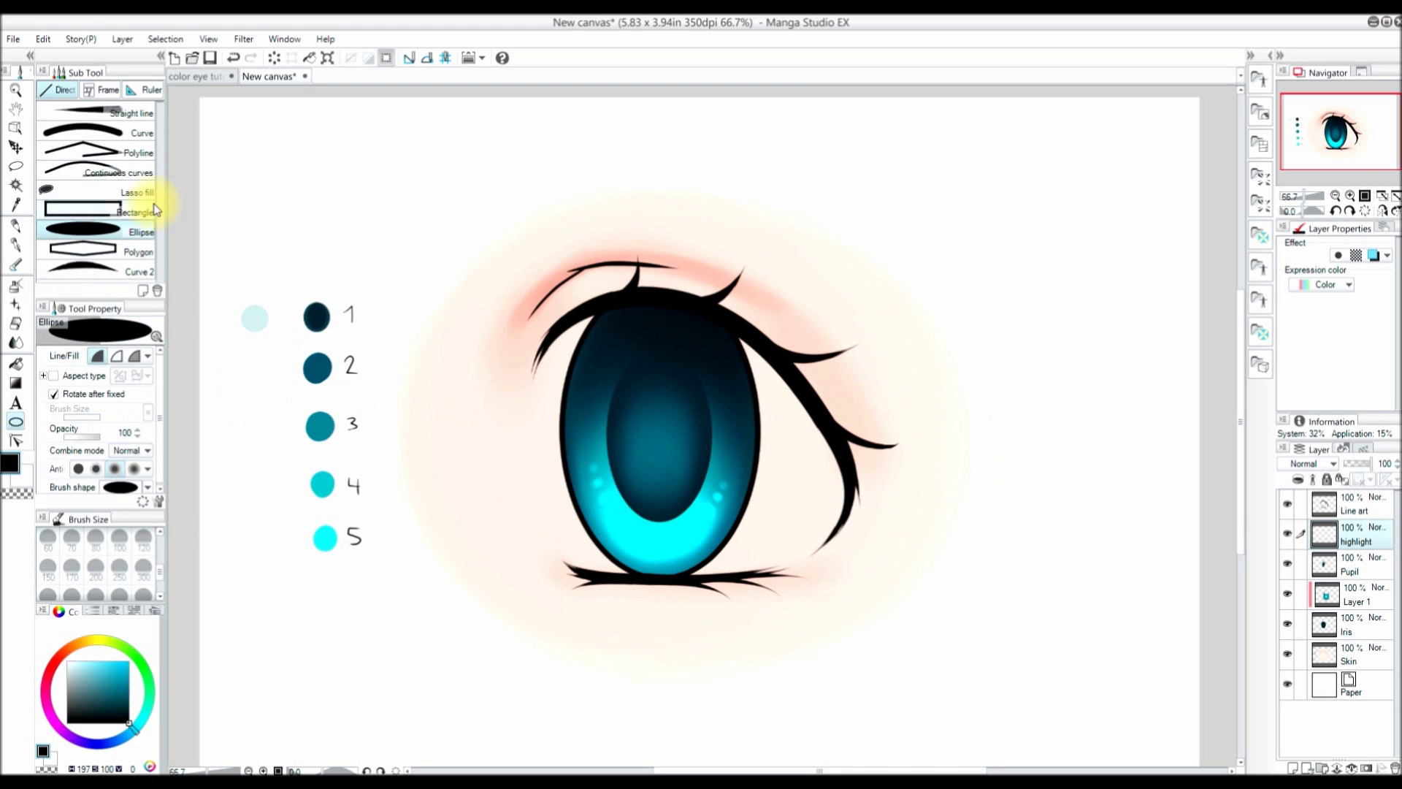
click(74, 671)
drag(73, 671, 66, 660)
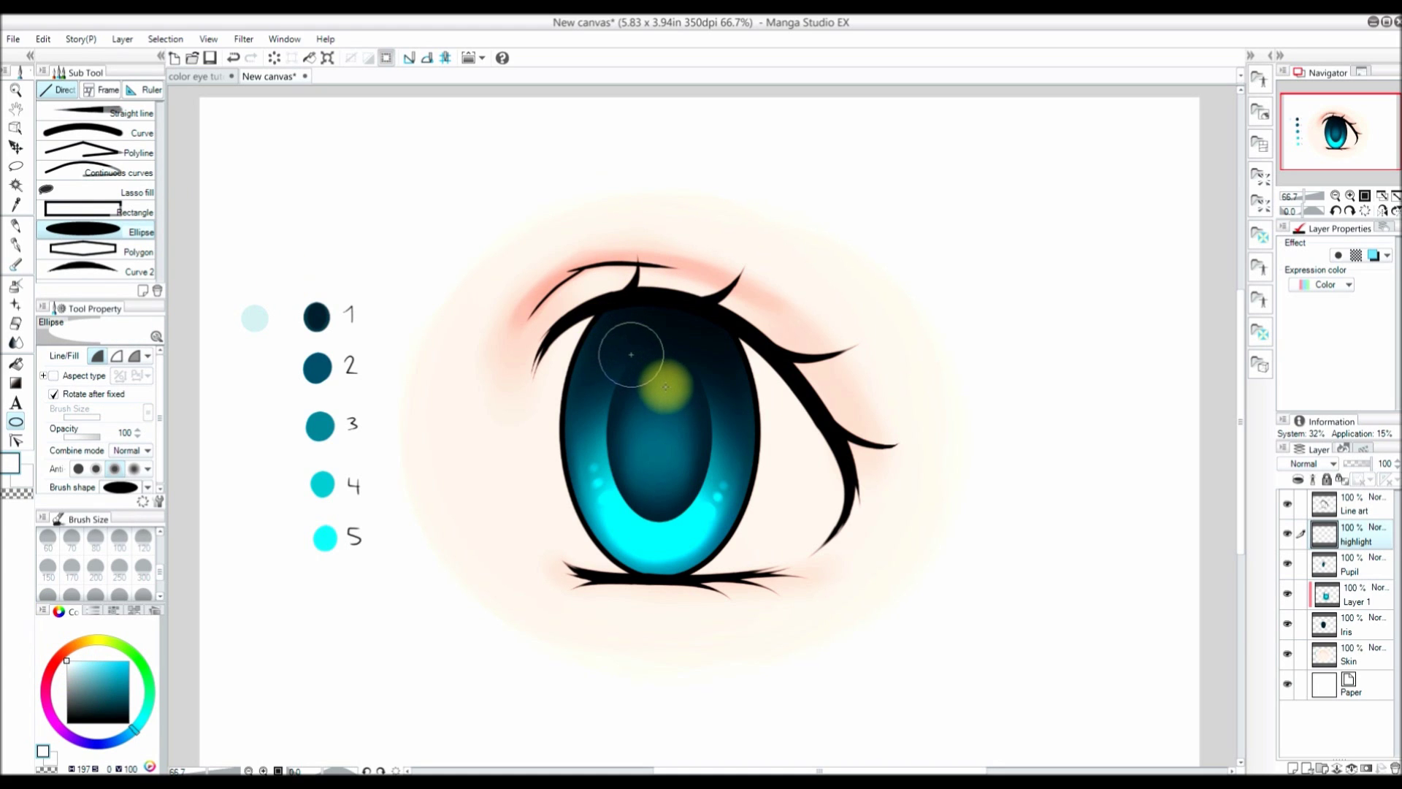
drag(664, 387, 664, 387)
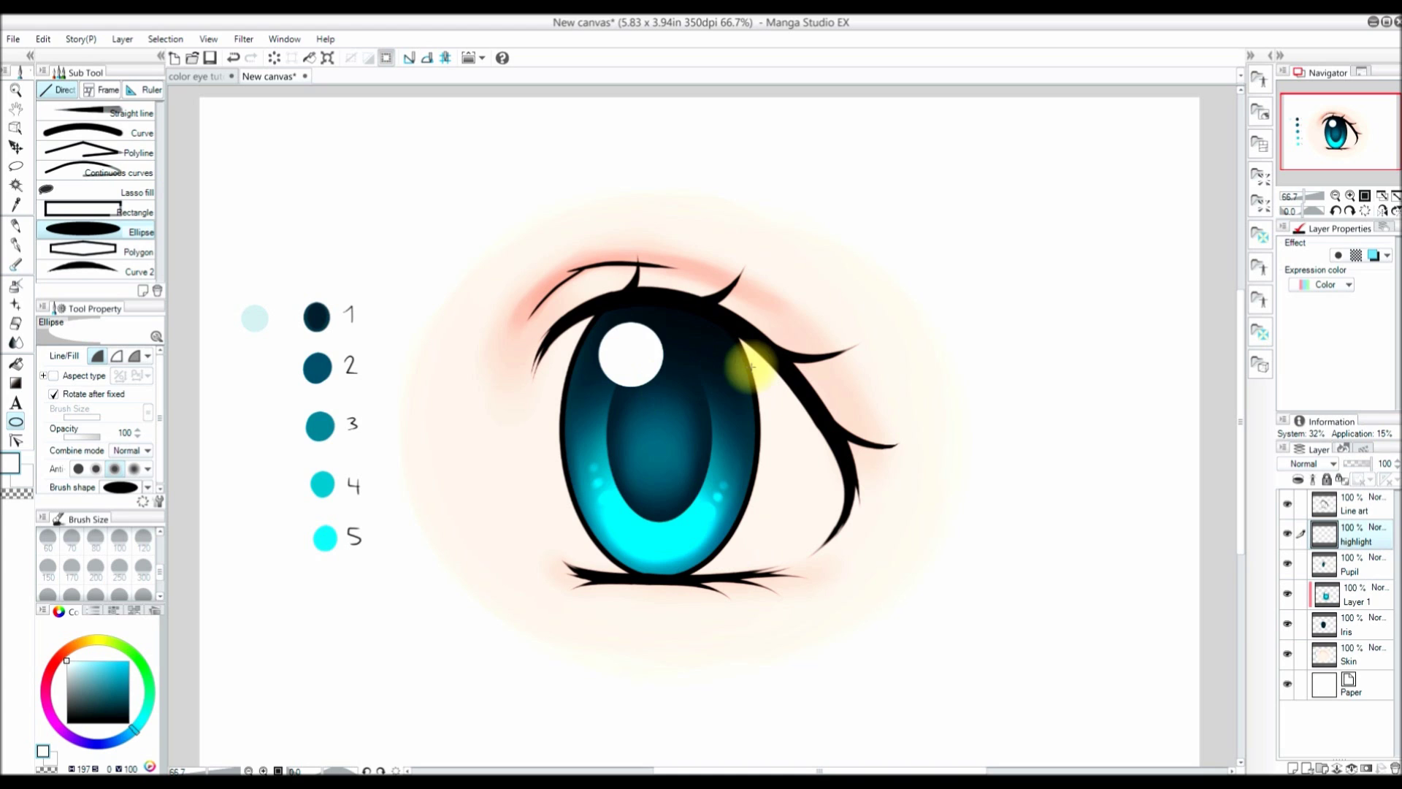
Step: Draw a small filled ellipse in the cyan of swatch 5 on the pupil's lower right edge
click(15, 205)
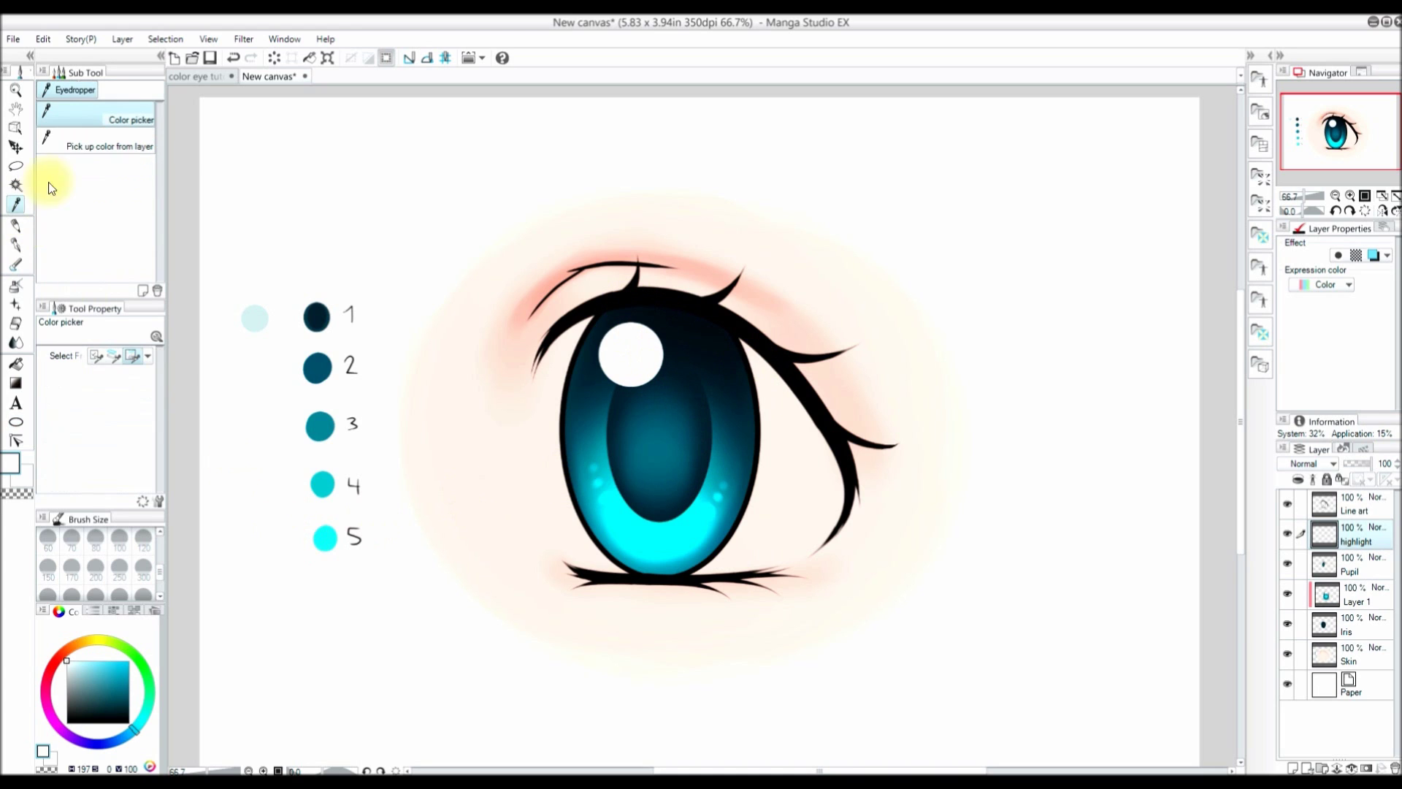
click(323, 537)
click(15, 421)
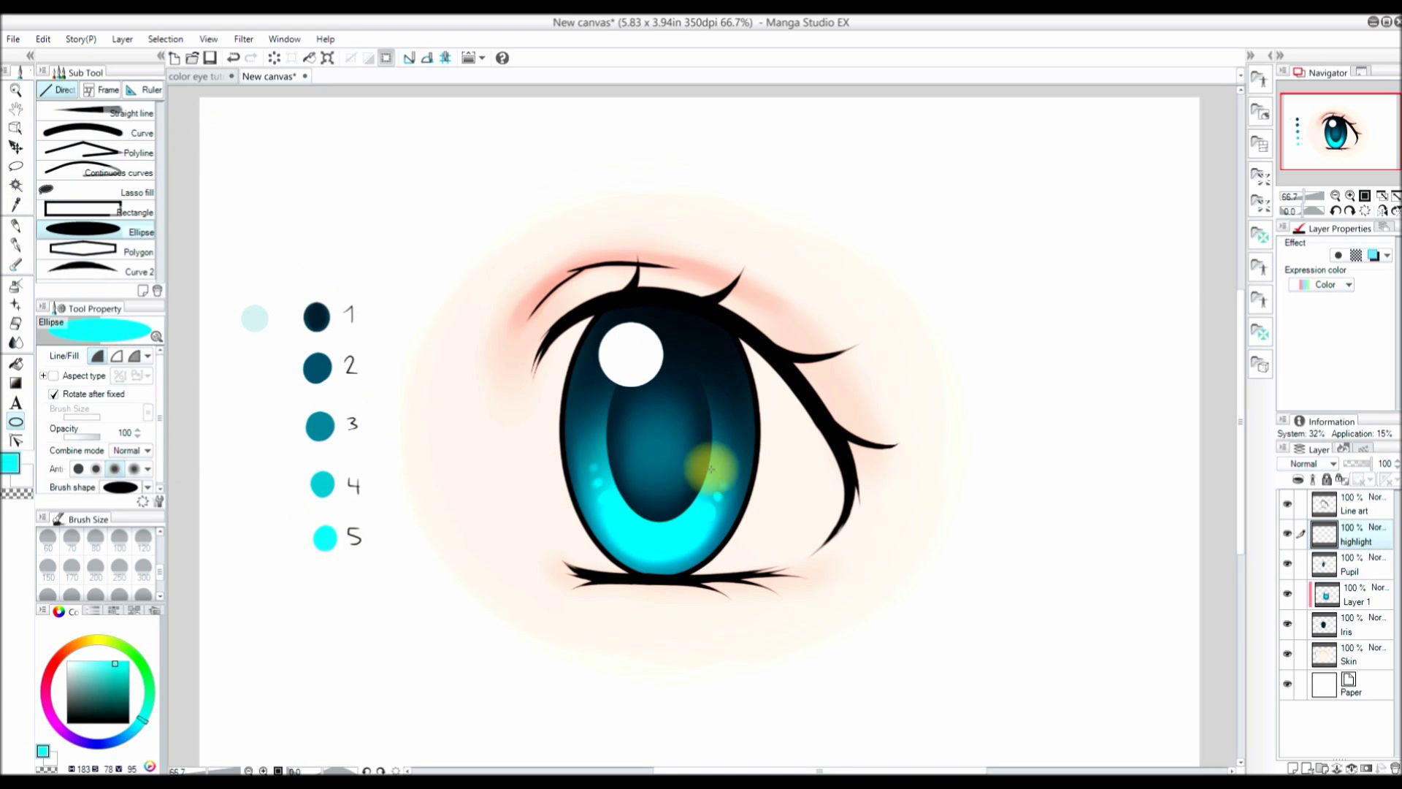
drag(698, 471, 711, 483)
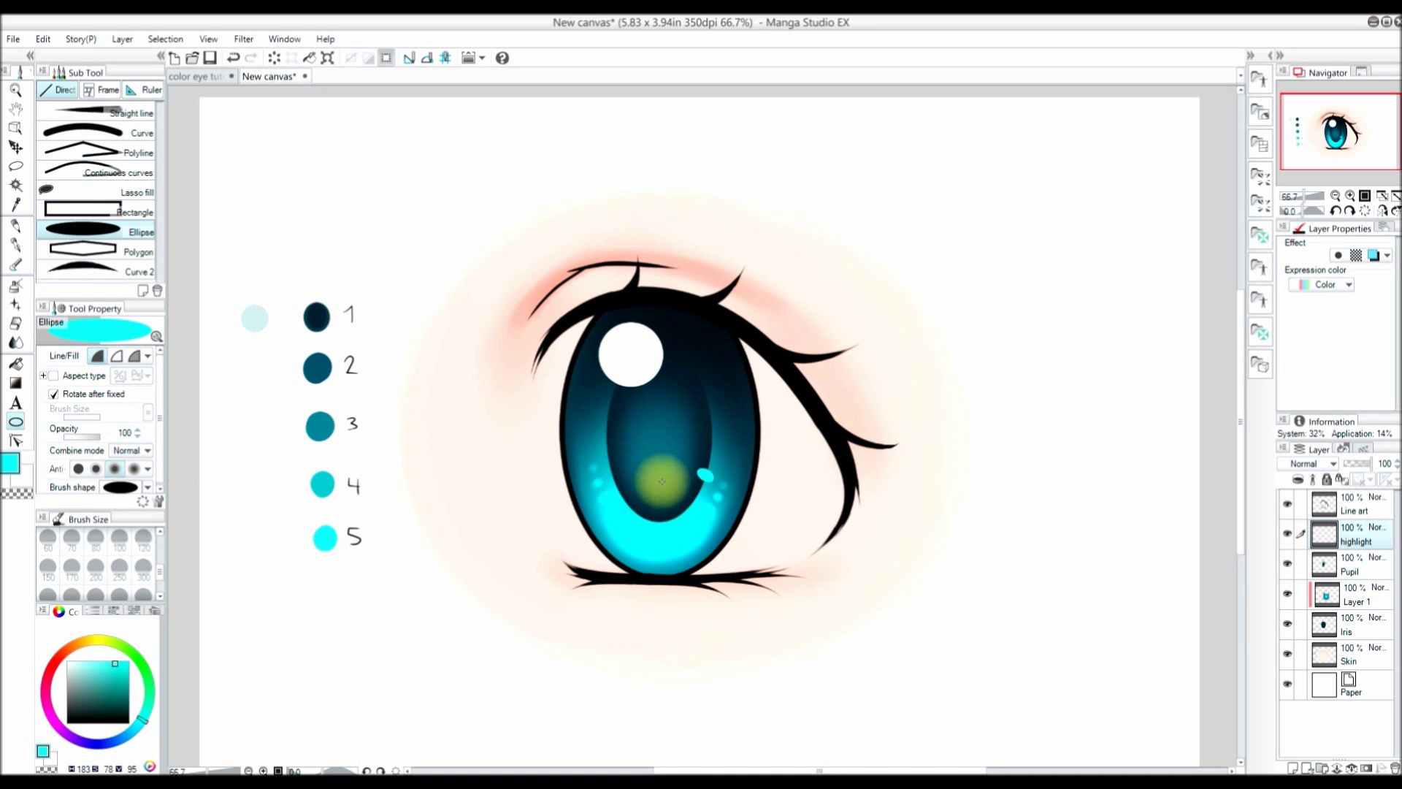
Step: Add a new layer above the Skin layer and name it White
click(1347, 646)
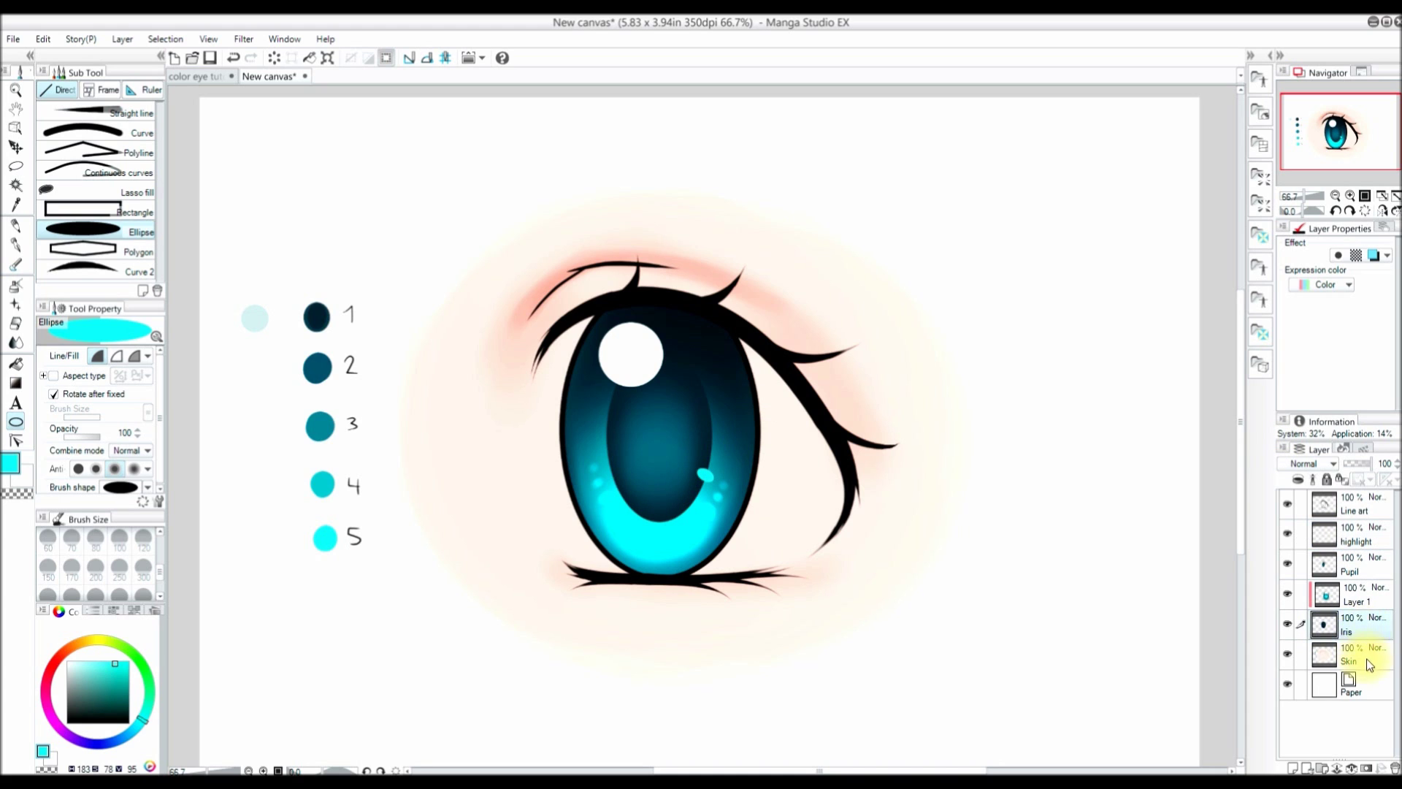
click(1294, 767)
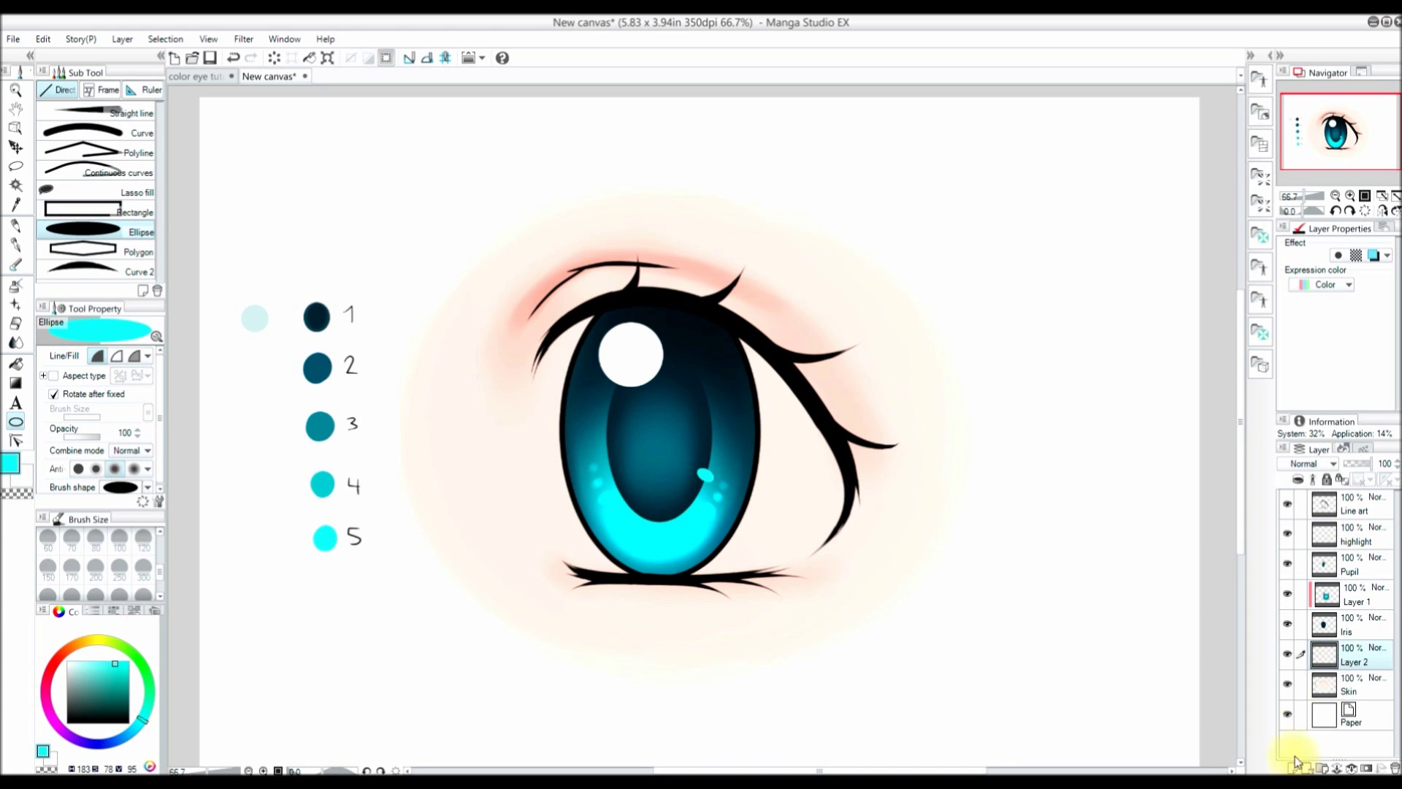
double_click(1363, 662)
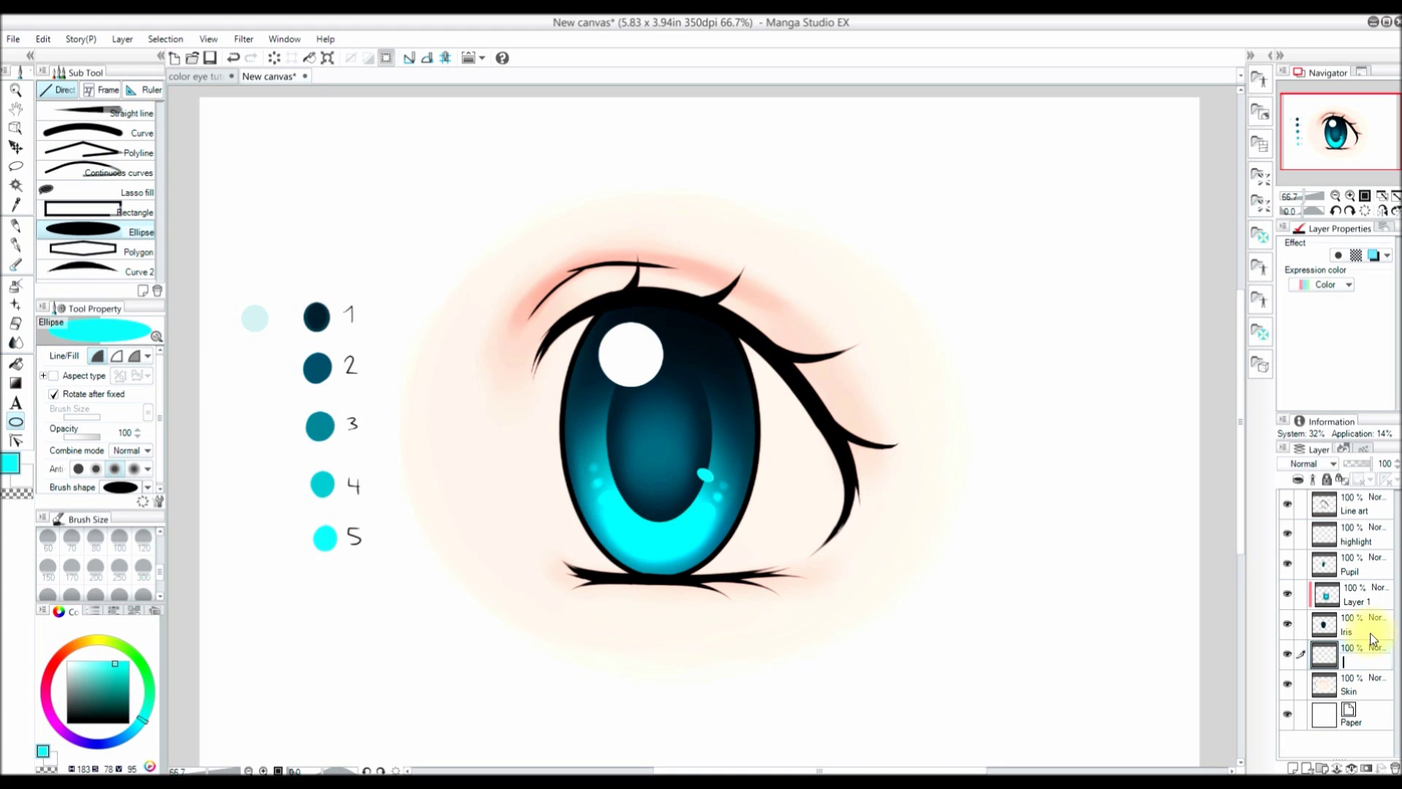
text(White)
key(Return)
Step: Colour the eye white with the unnumbered pale blue swatch using the Soft airbrush at size 170, and brighten its middle with pure white
click(16, 204)
click(254, 315)
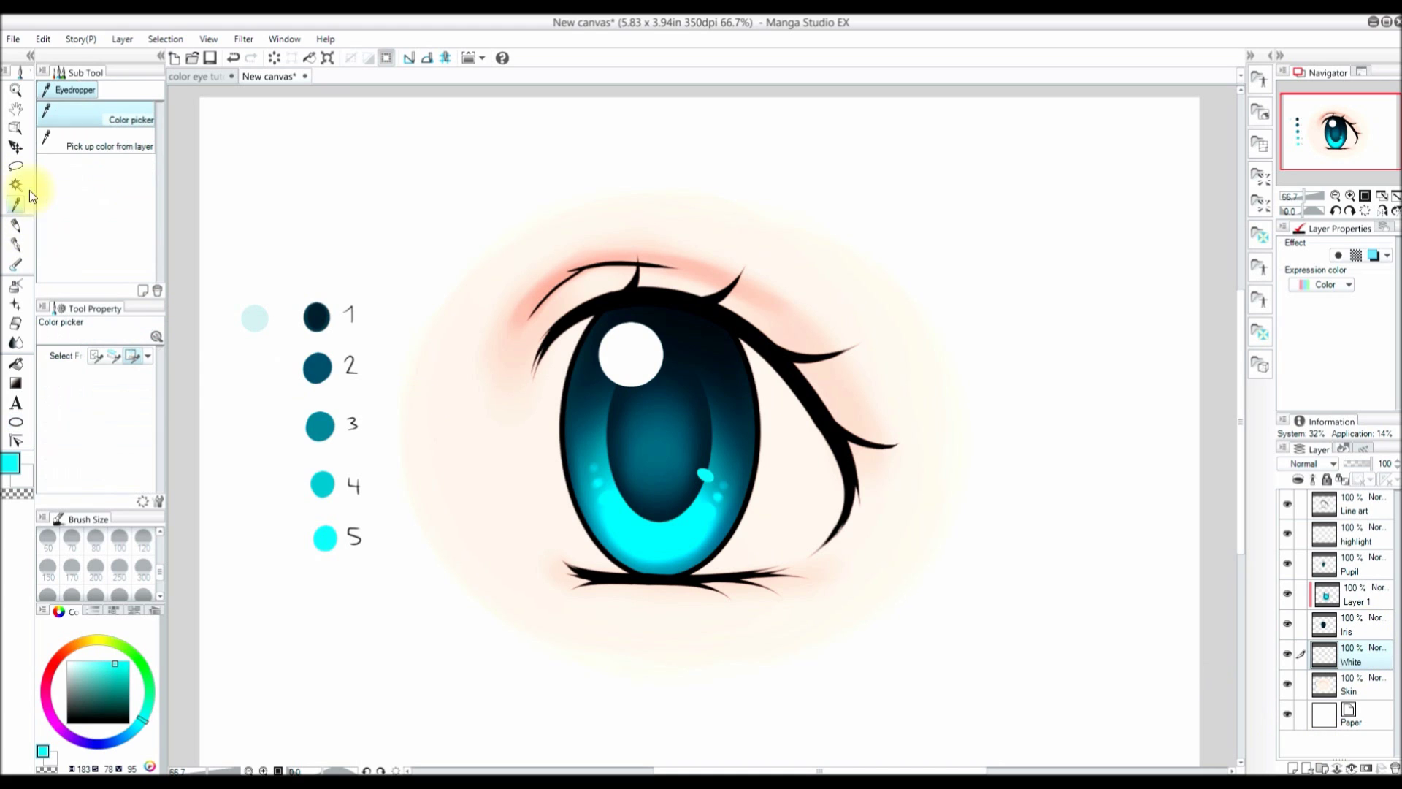
click(16, 285)
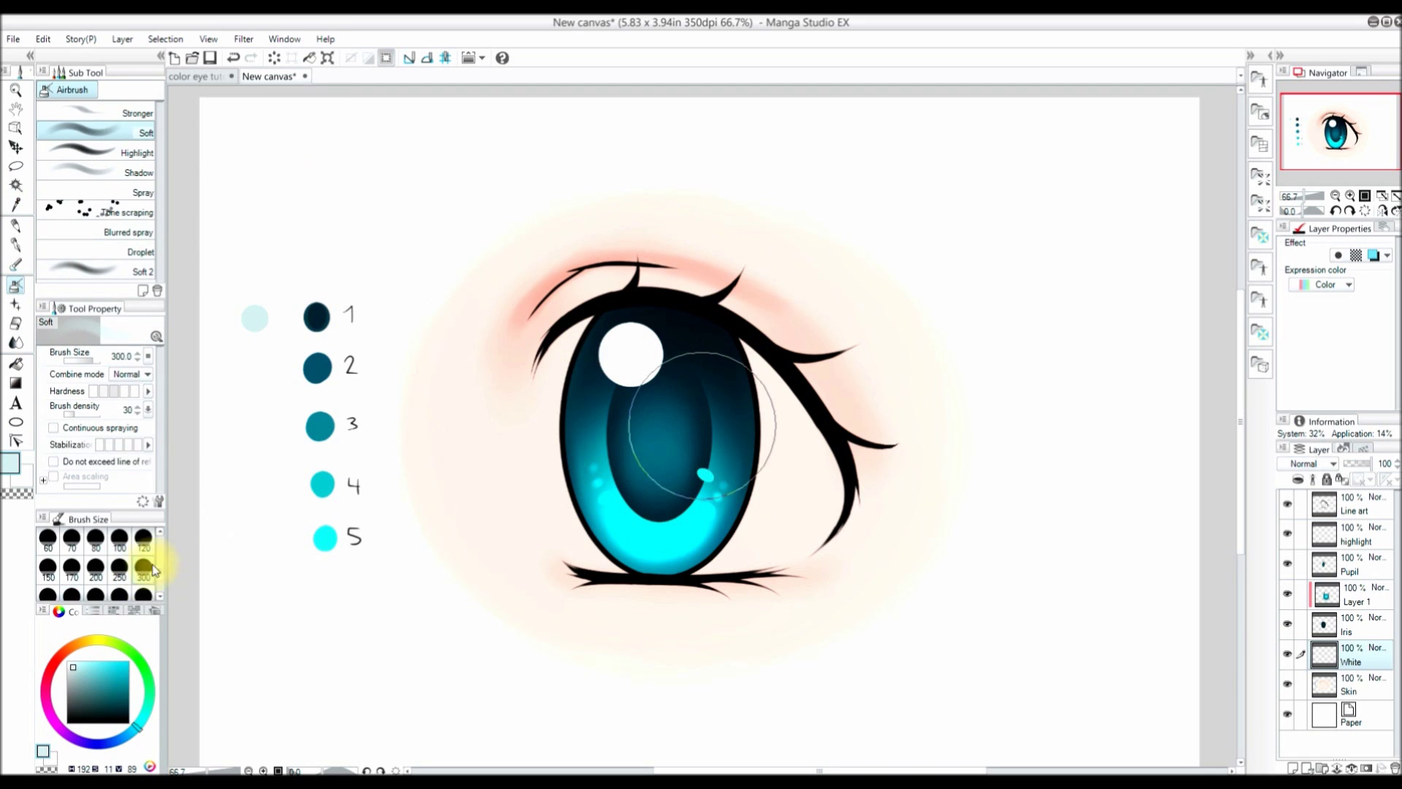
click(72, 568)
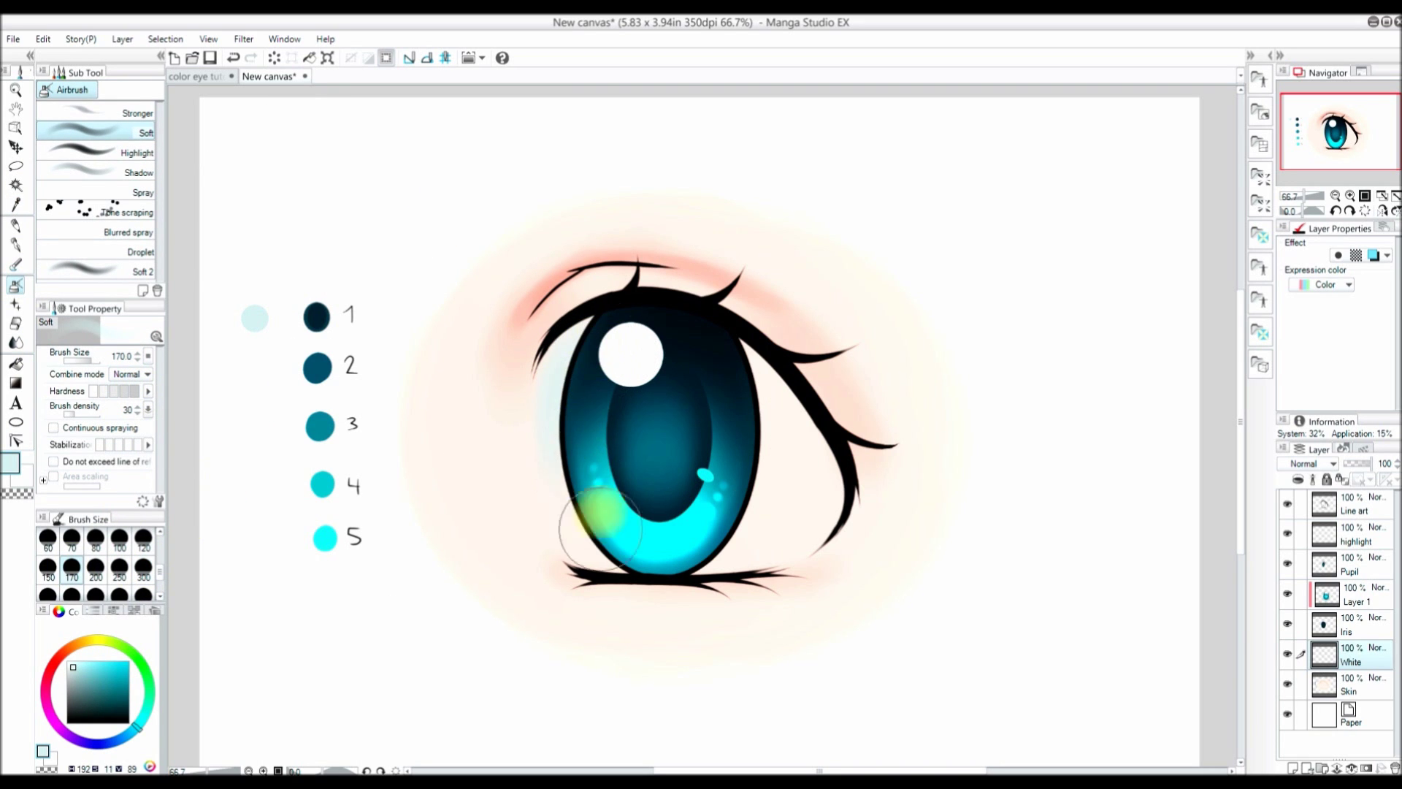
mouse_move(756, 441)
mouse_down()
mouse_move(770, 531)
mouse_move(689, 536)
mouse_move(768, 455)
mouse_move(726, 377)
mouse_move(619, 533)
mouse_up()
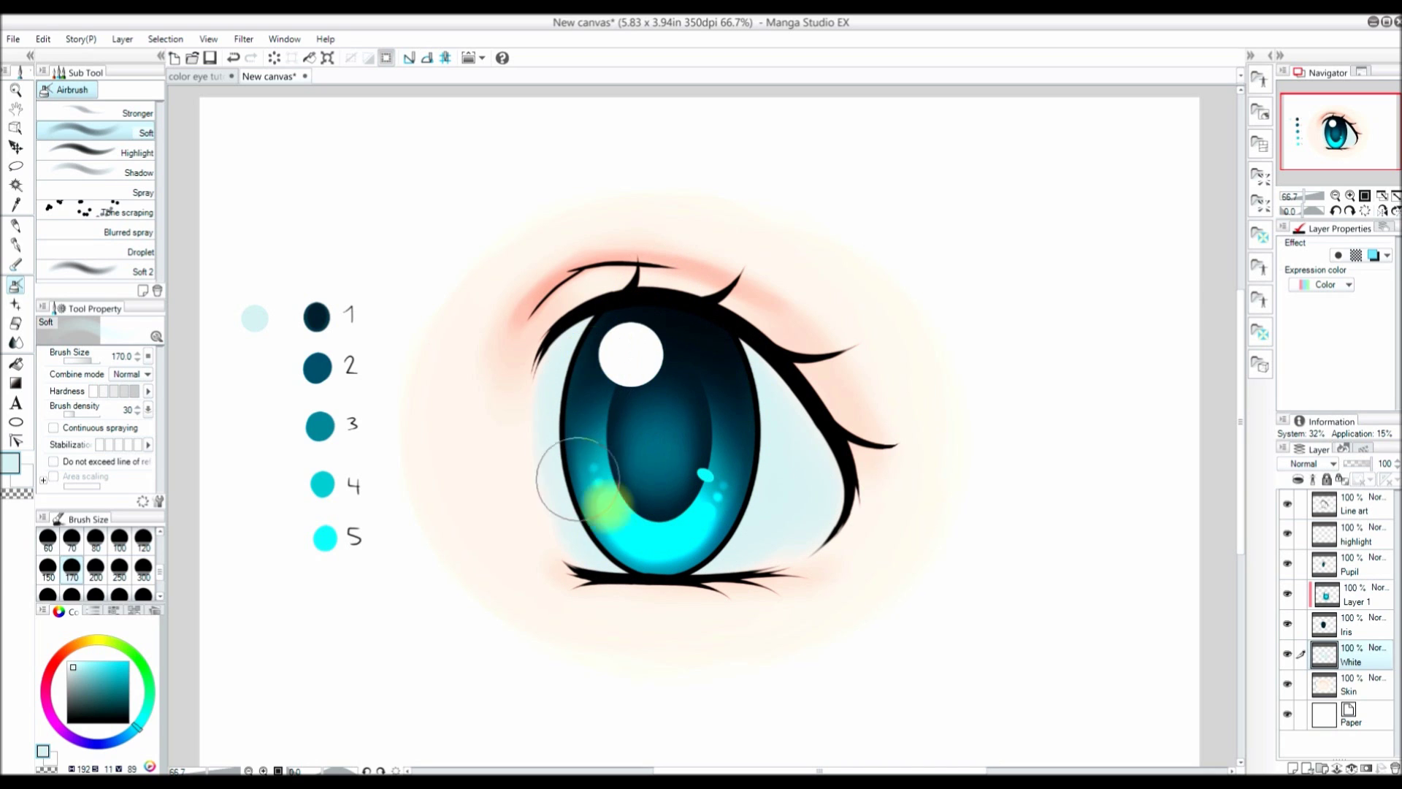
click(67, 661)
mouse_move(580, 468)
mouse_down()
mouse_move(604, 494)
mouse_move(595, 469)
mouse_move(736, 416)
mouse_move(692, 521)
mouse_move(783, 501)
mouse_move(751, 438)
mouse_move(752, 495)
mouse_move(732, 508)
mouse_up()
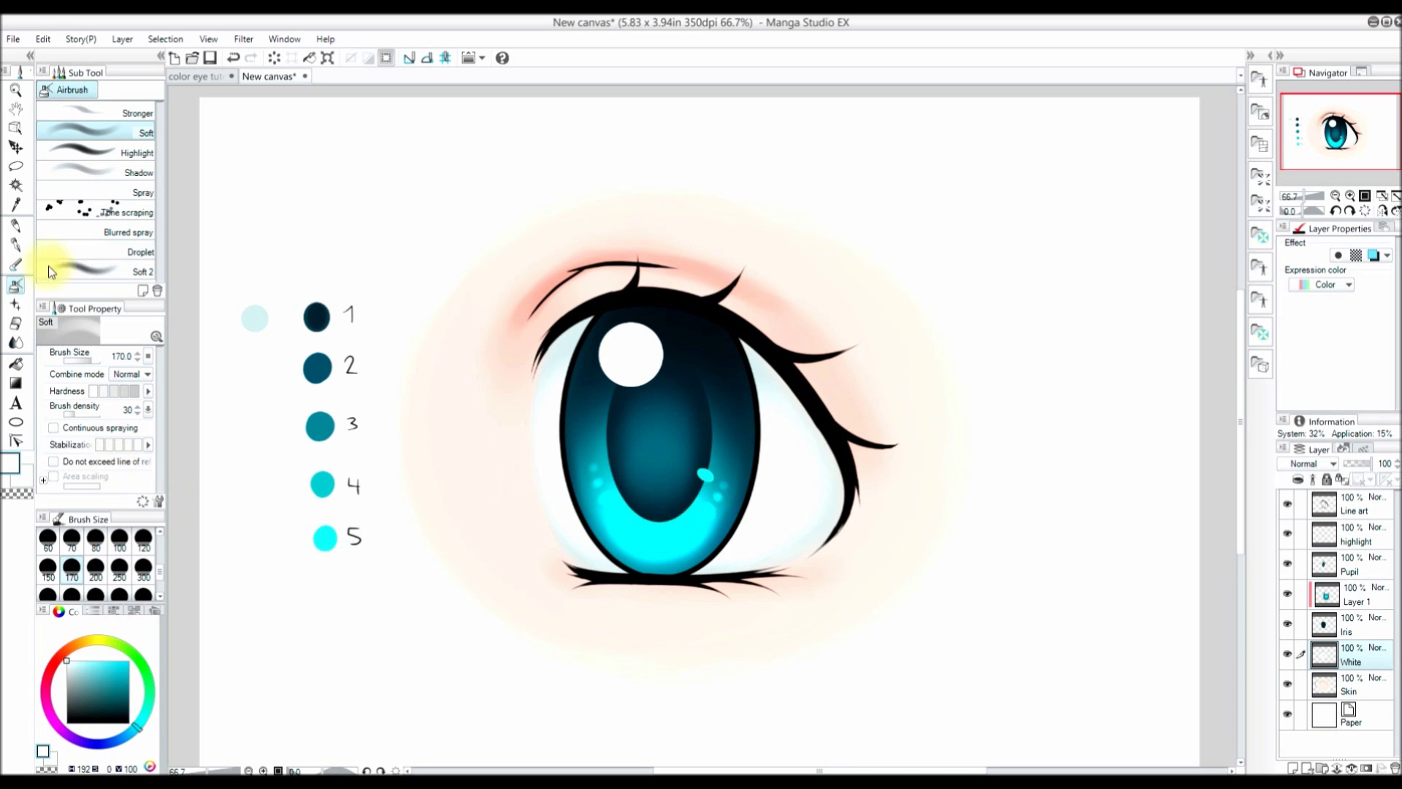
Step: Shade the eye white beneath the upper lashes with pale and slightly darker blue, using airbrush sizes 120 and 100, and undo the last stroke
click(144, 539)
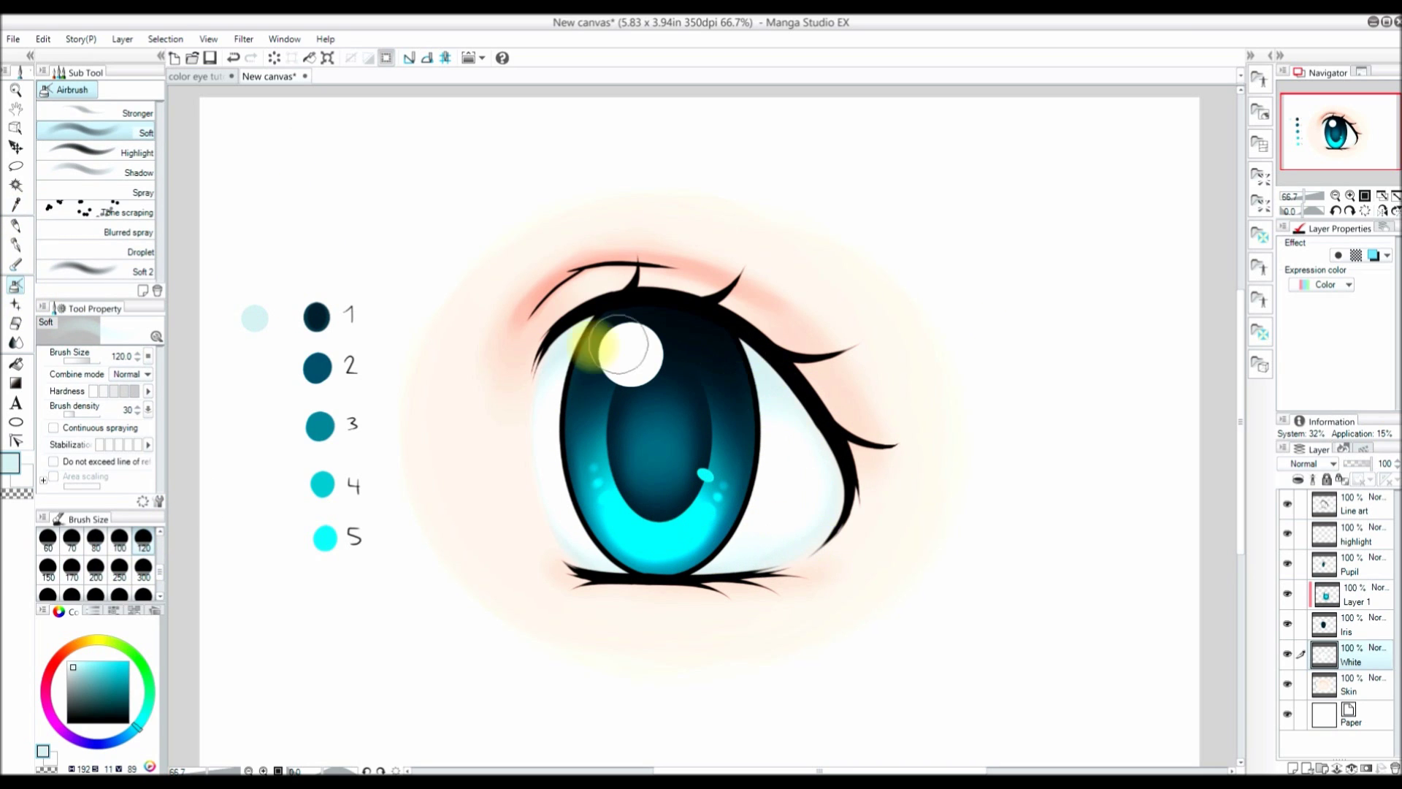
click(73, 672)
click(119, 539)
drag(729, 355, 796, 412)
key(ctrl+z)
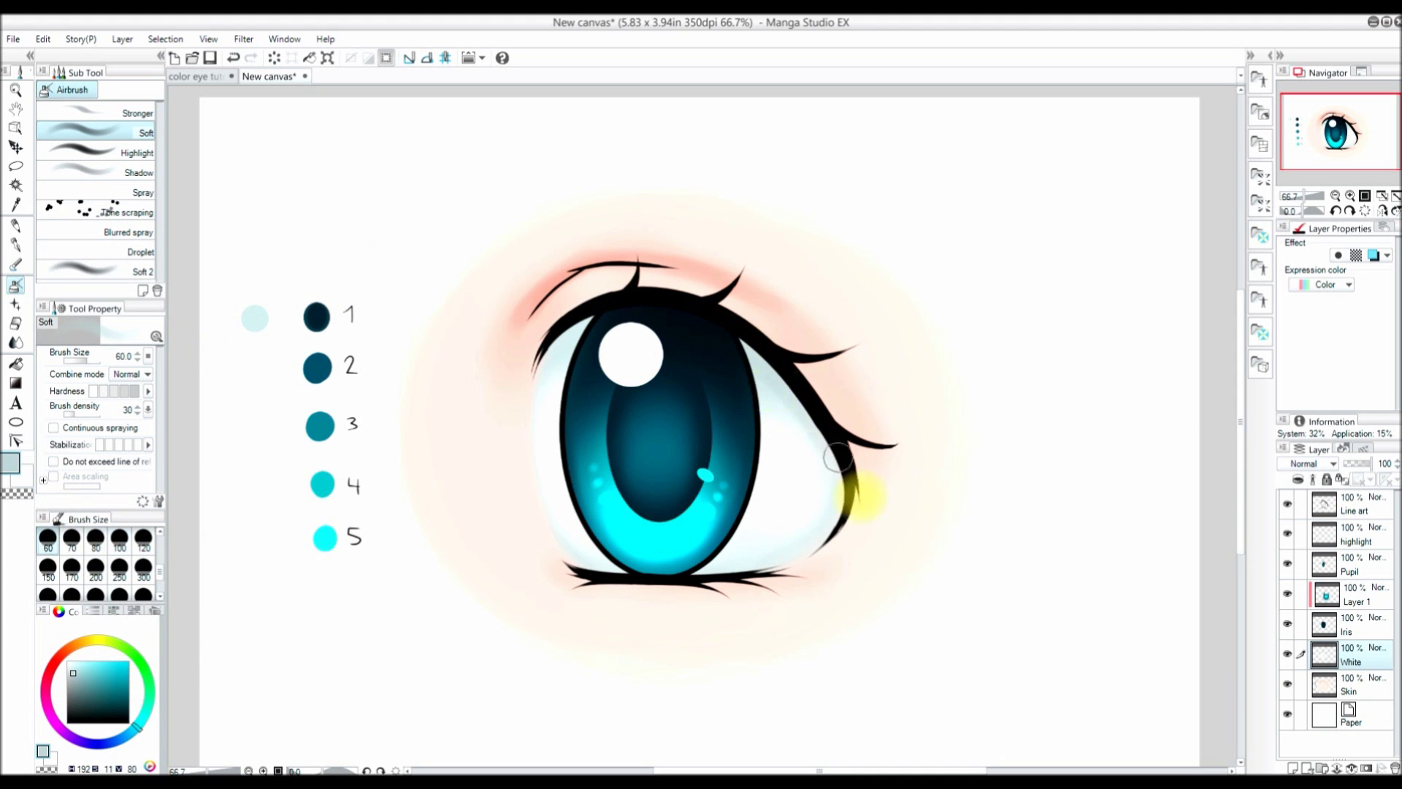